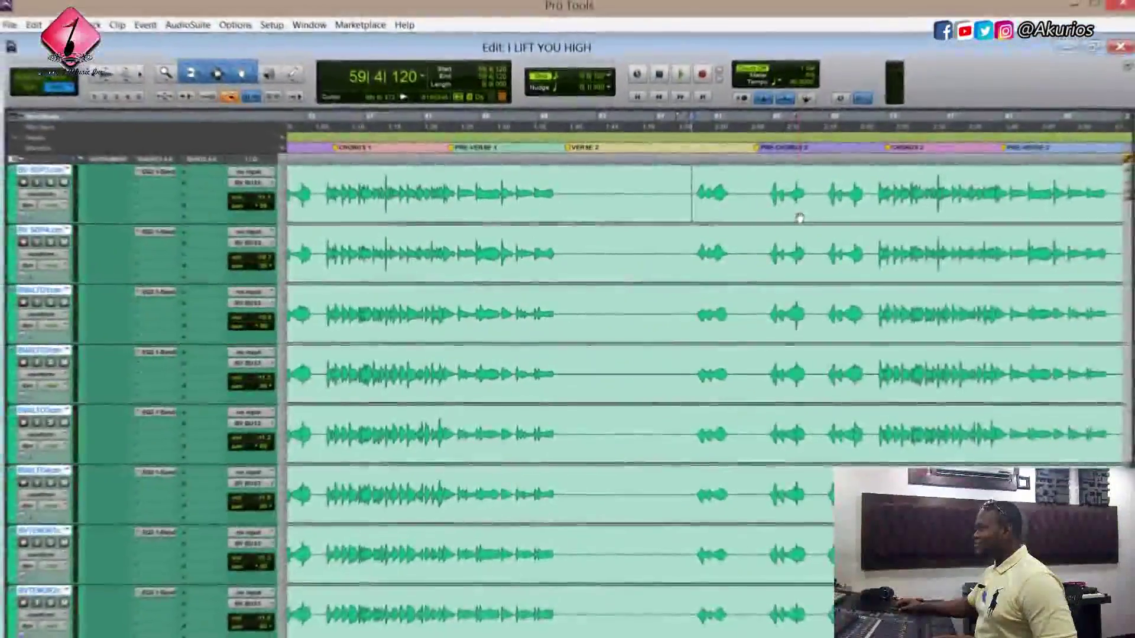
# Play the full mix from 59|4|120 to hear the backing vocals leading into Pre-Chorus 2
pyautogui.press('space')
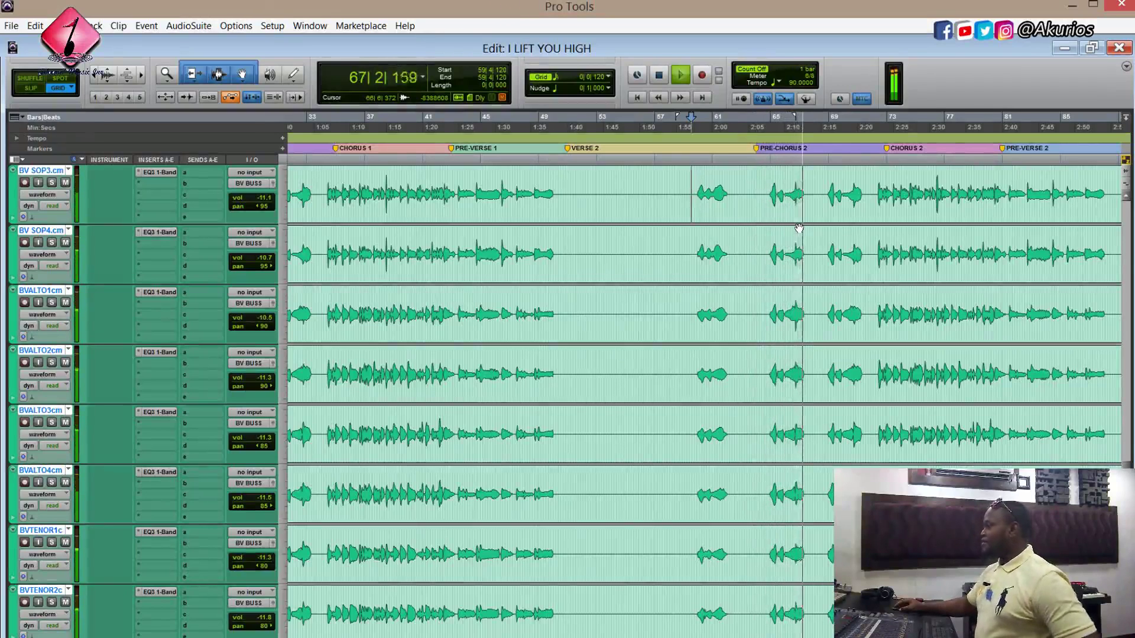
pyautogui.press('space')
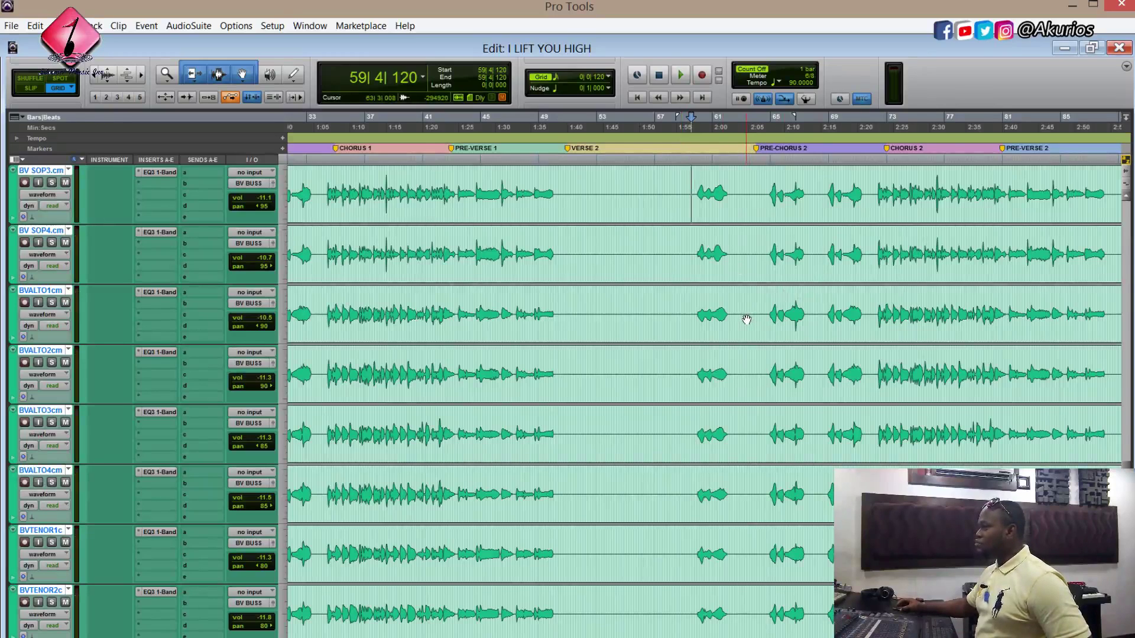
pyautogui.scroll(2, 673, 401)
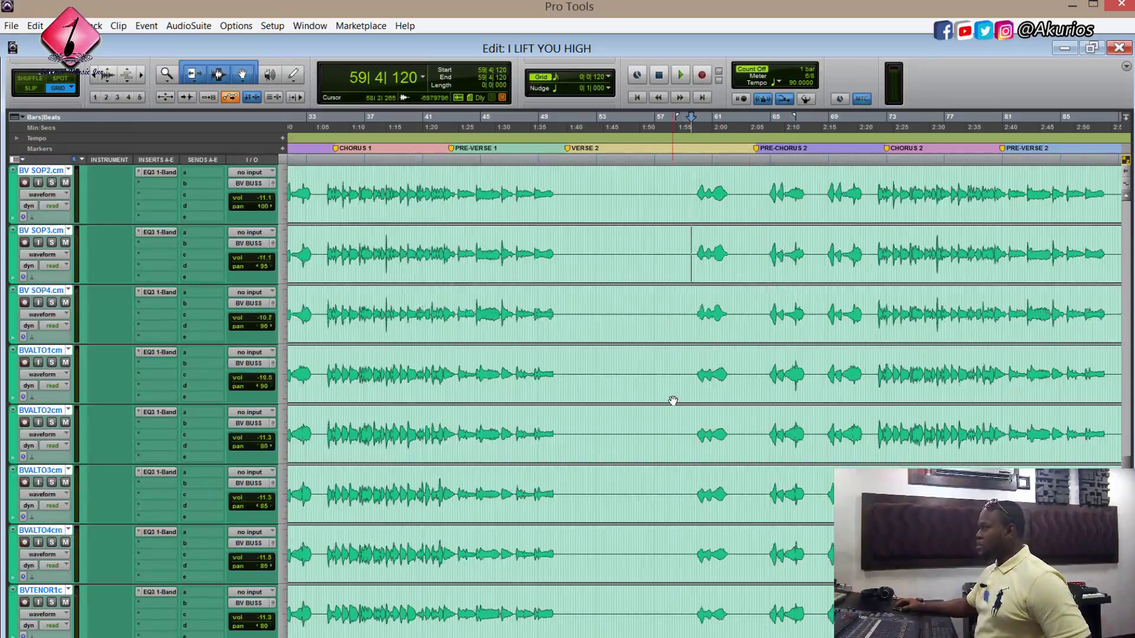
pyautogui.scroll(-2, 671, 400)
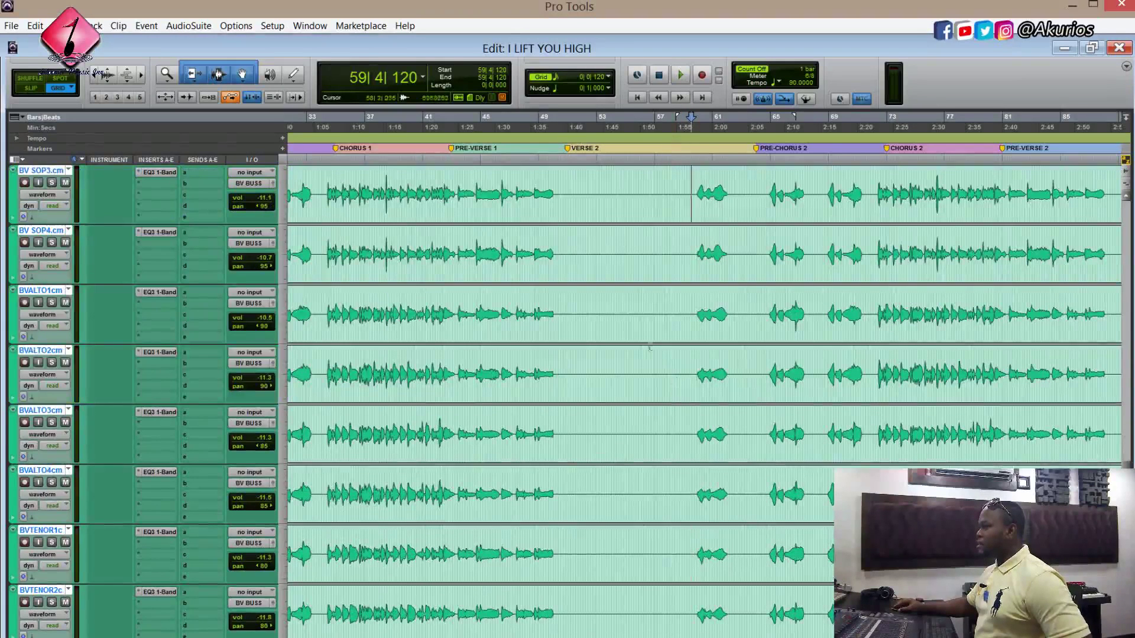
# Solo all the backing vocal tracks and play their phrase from 59|6|000
pyautogui.click(52, 184)
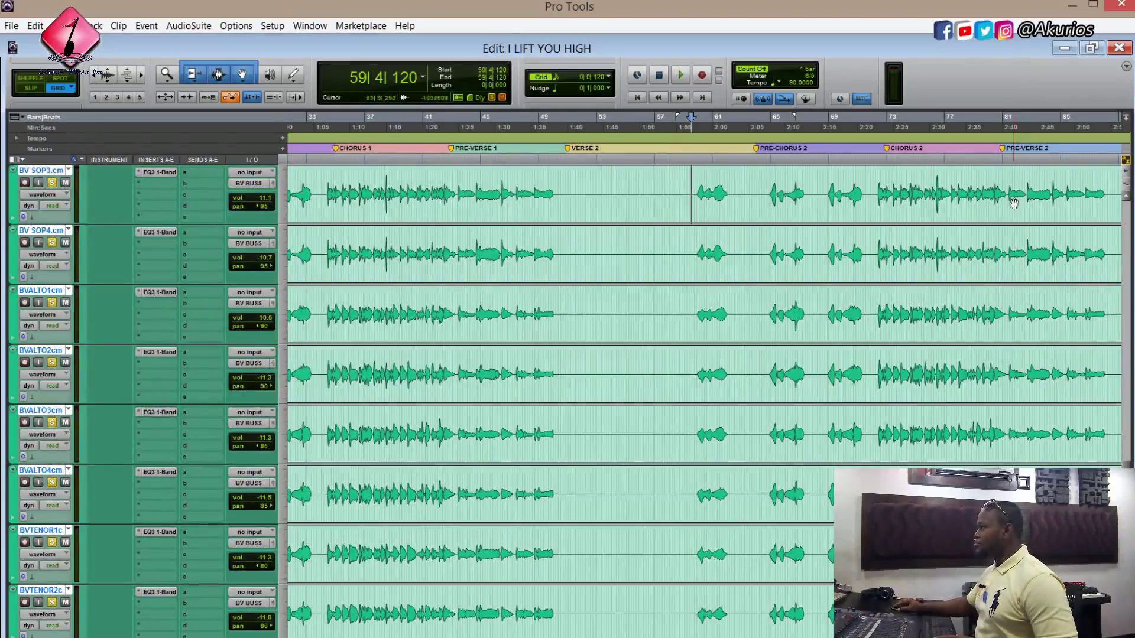
pyautogui.click(696, 189)
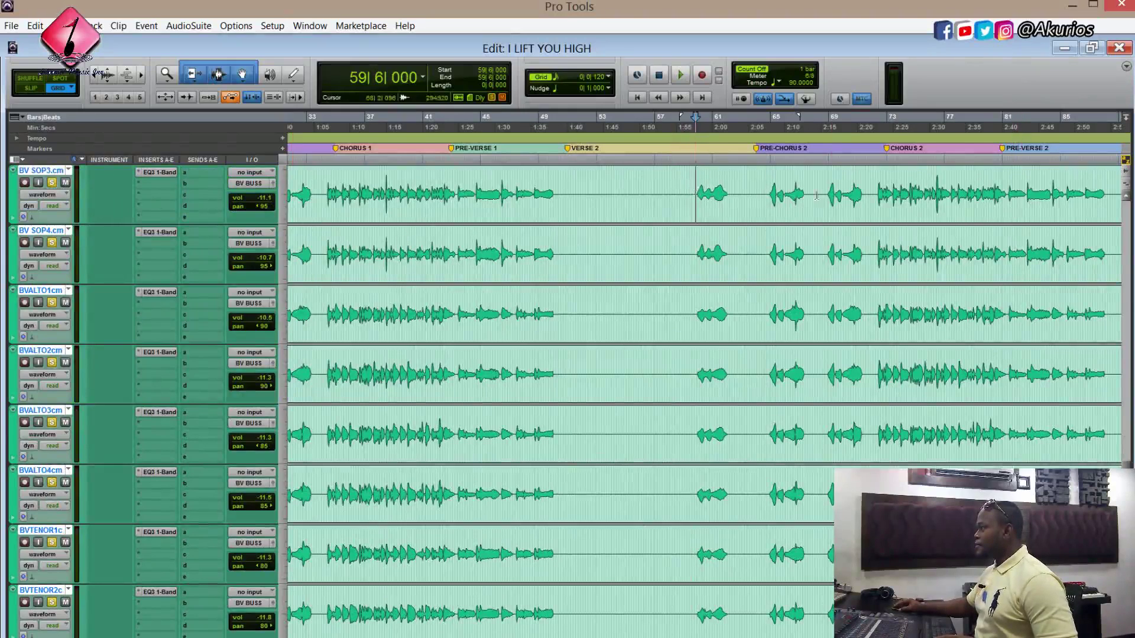
pyautogui.press('space')
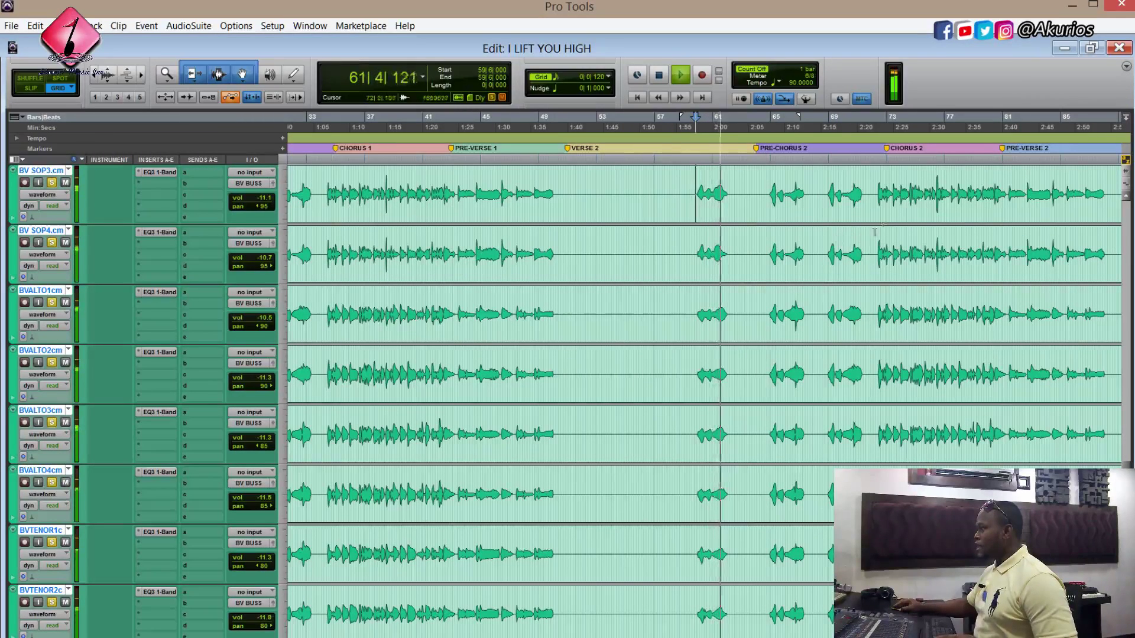
pyautogui.press('space')
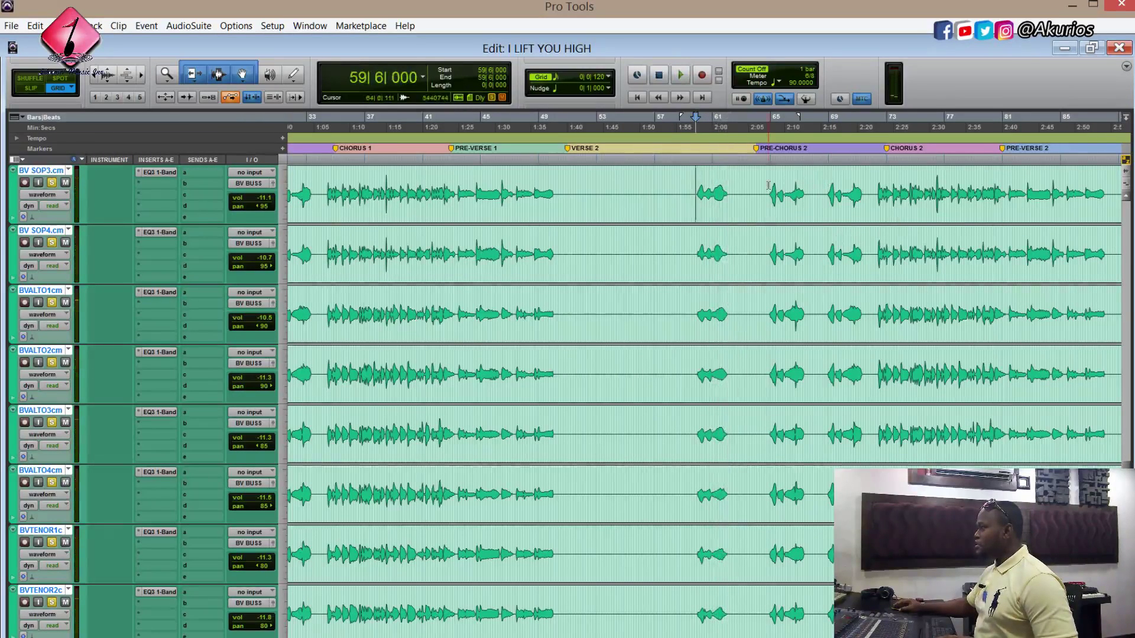
# Play the soloed backing vocals from 64|5|000 at the start of Pre-Chorus 2
pyautogui.click(765, 186)
pyautogui.press('space')
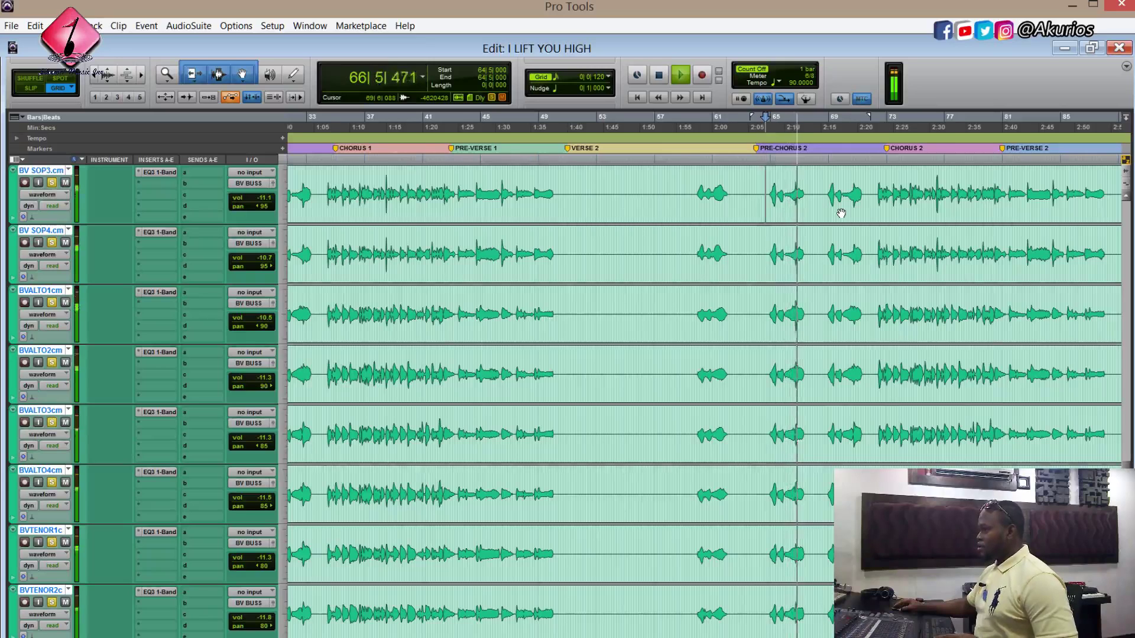
pyautogui.press('space')
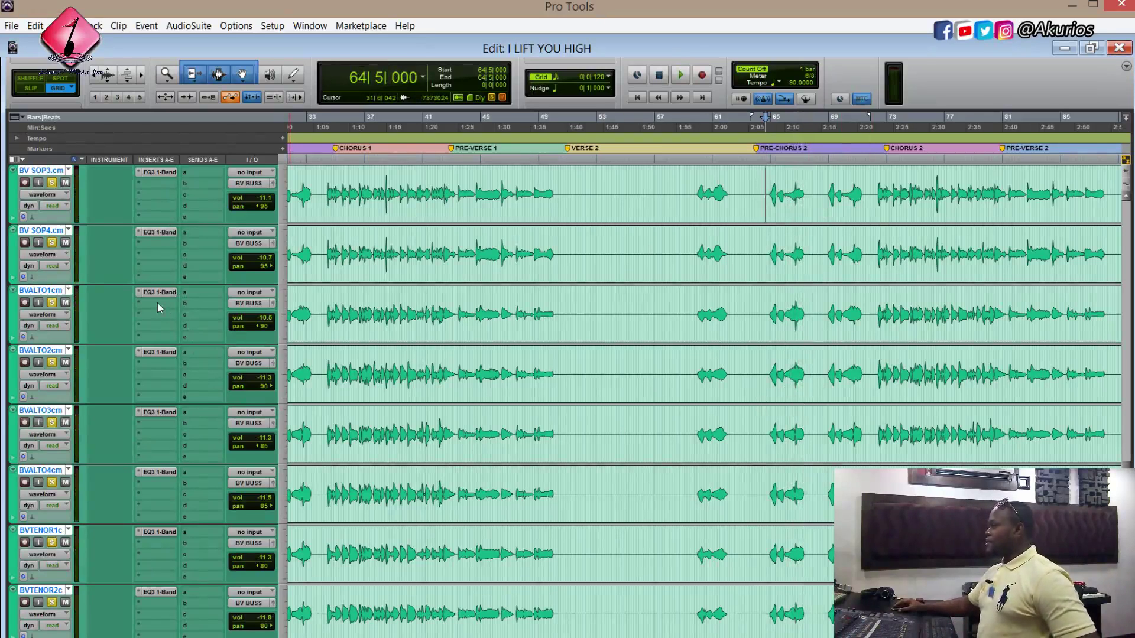
# Review the inserts and sends across the vocal tracks and inspect the high-pass filter in BV SOP2's EQ3 1-Band
pyautogui.scroll(-2, 158, 308)
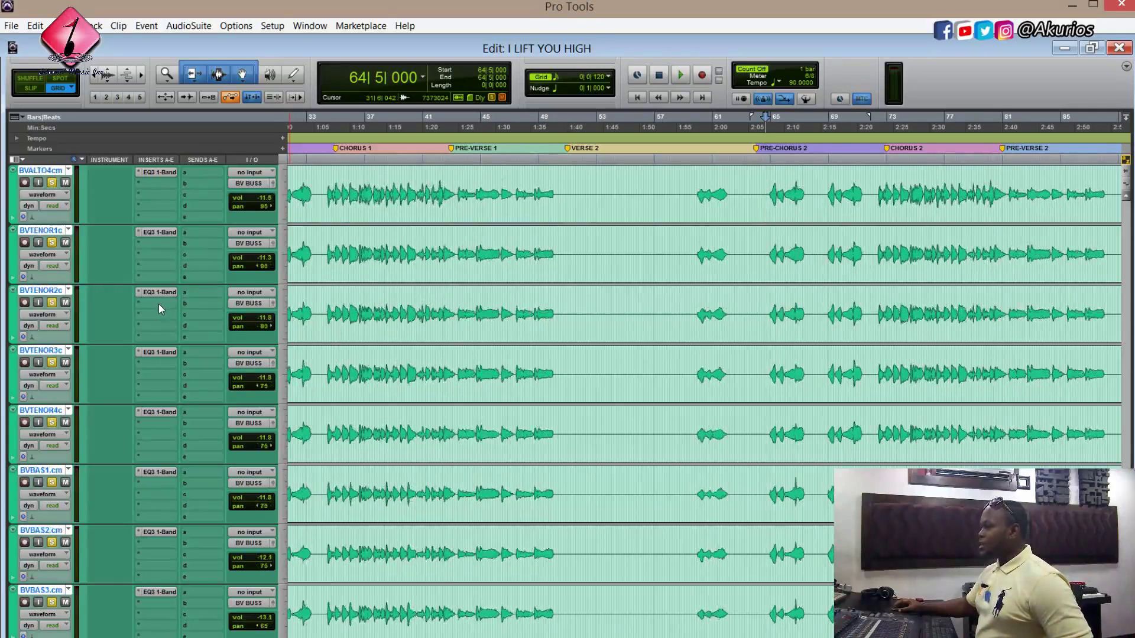
pyautogui.scroll(2, 194, 353)
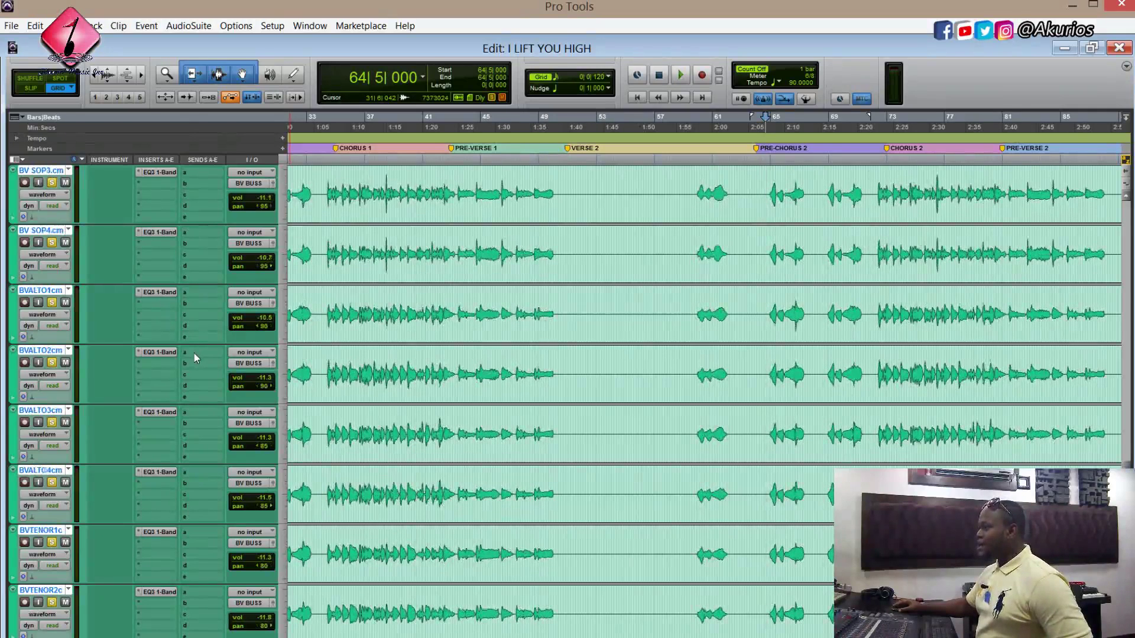
pyautogui.scroll(6, 194, 353)
pyautogui.scroll(-5, 195, 353)
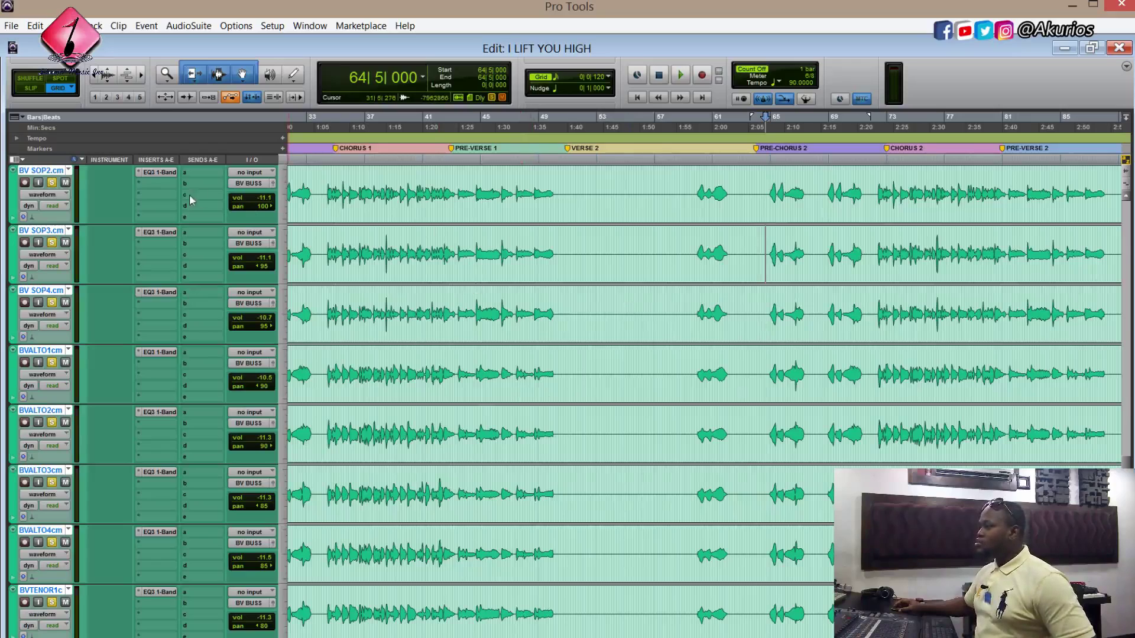
pyautogui.scroll(5, 130, 207)
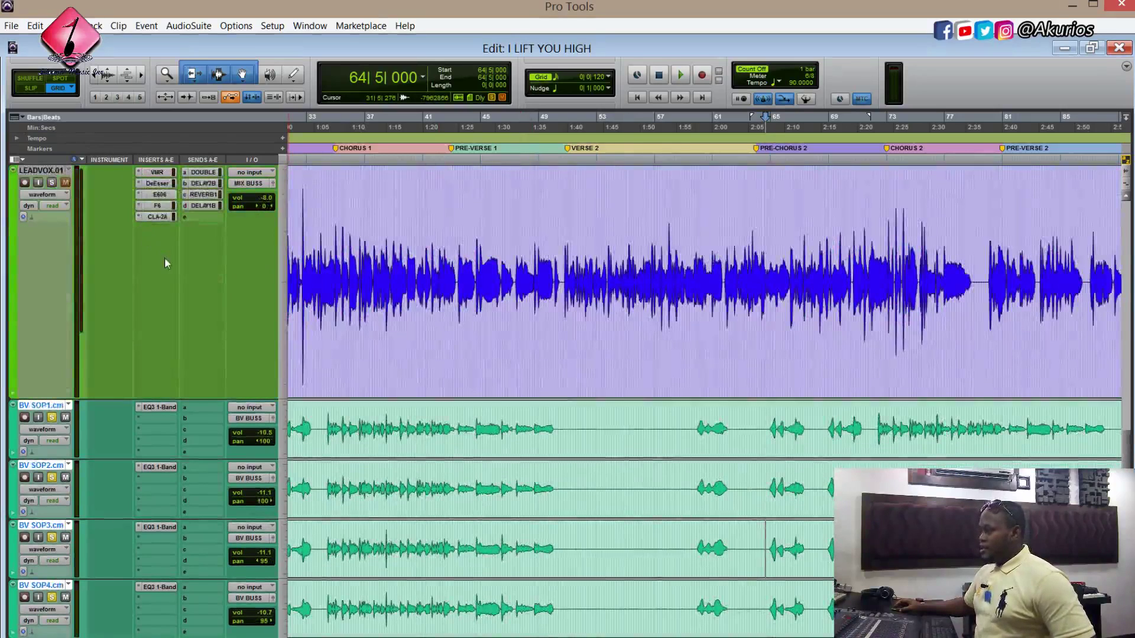
pyautogui.scroll(-5, 218, 326)
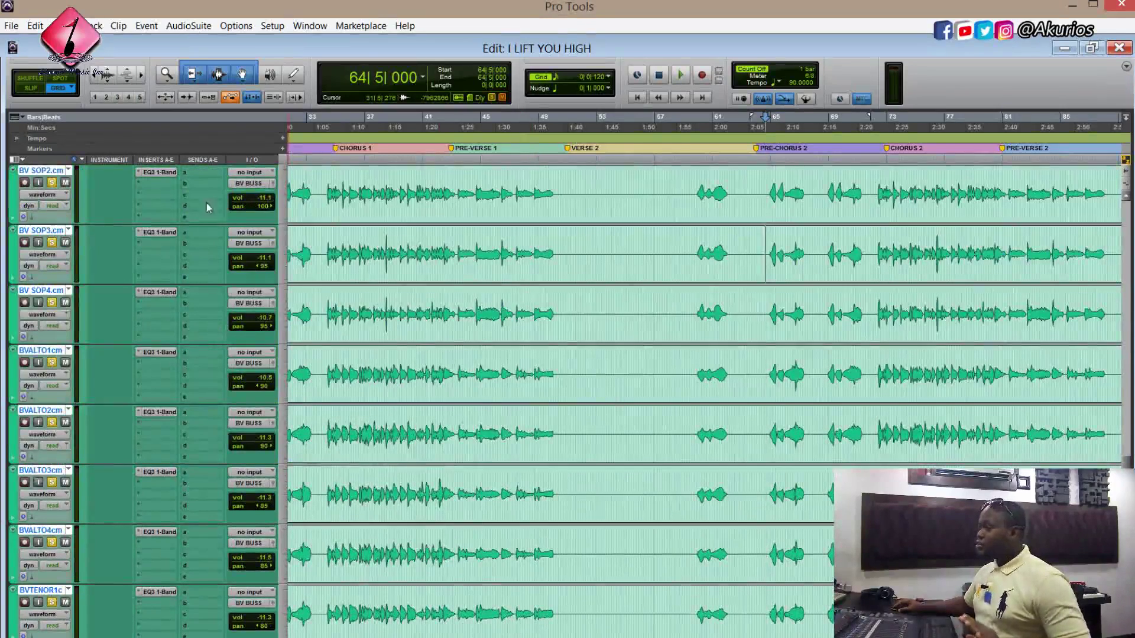
pyautogui.click(162, 173)
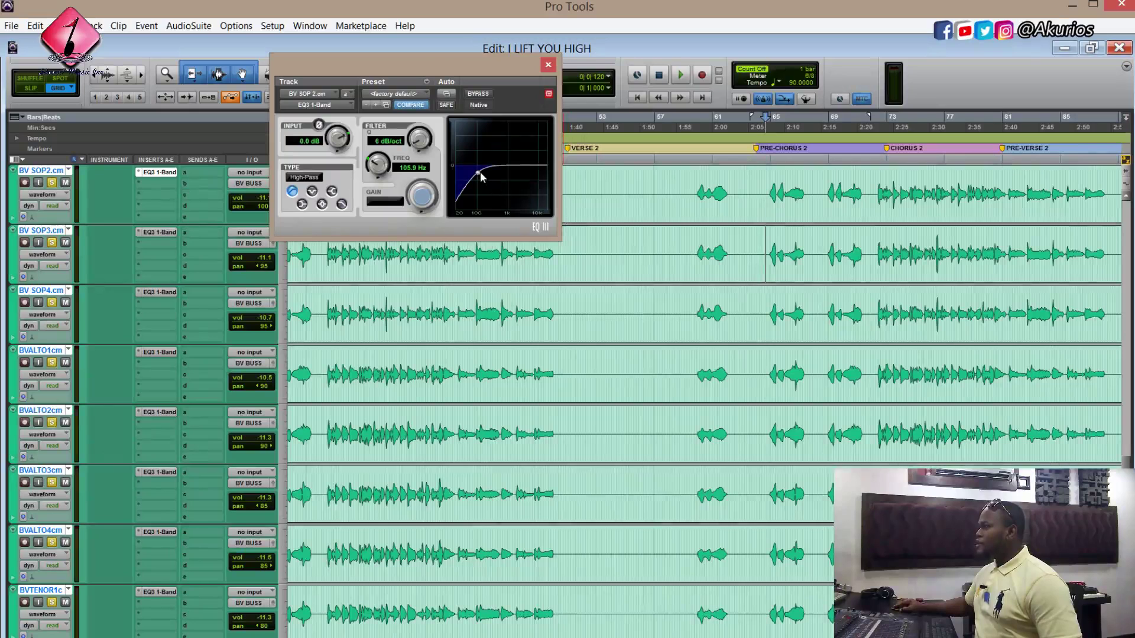
pyautogui.click(548, 64)
# Bypass the EQ3 1-Band insert on all backing vocal tracks and play the phrase from 59|3|120
pyautogui.scroll(-5, 102, 207)
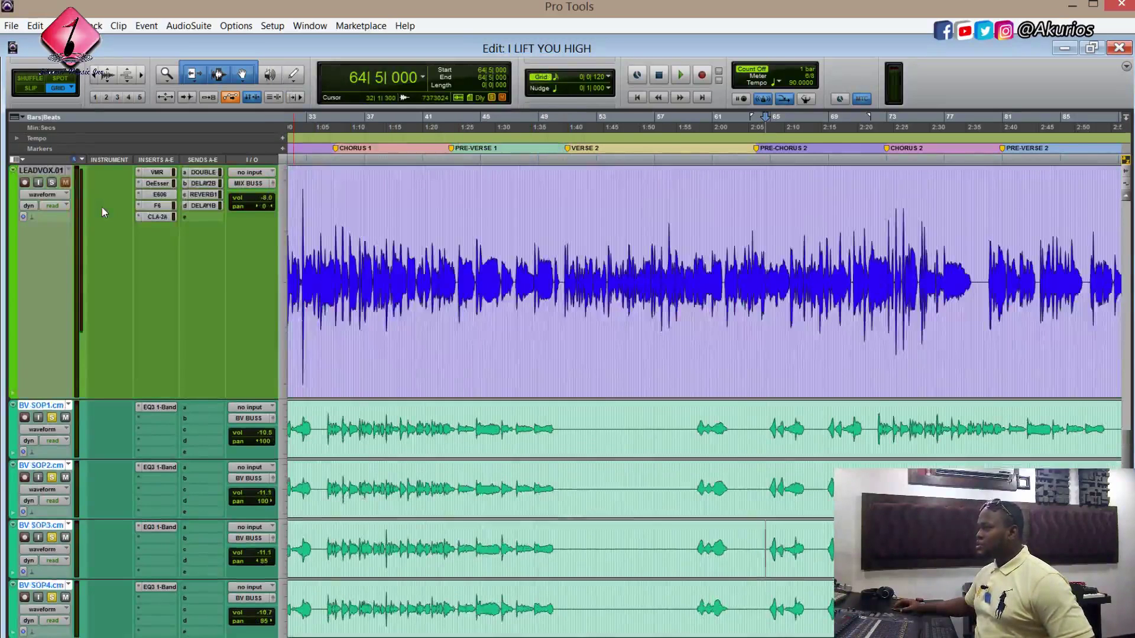
pyautogui.scroll(-7, 155, 353)
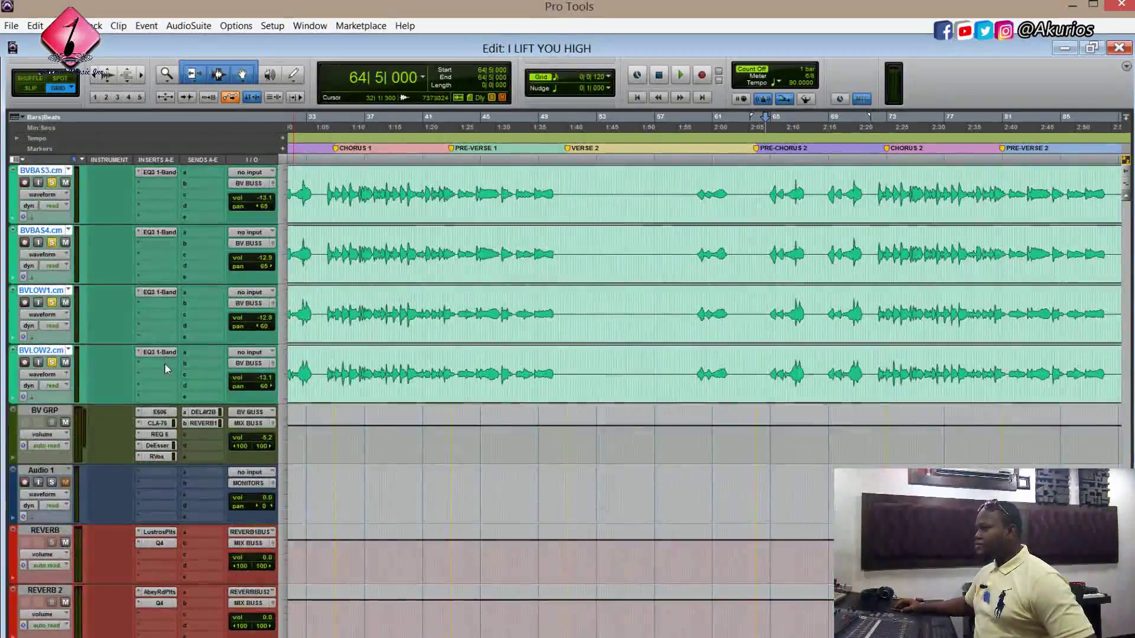
pyautogui.scroll(5, 729, 354)
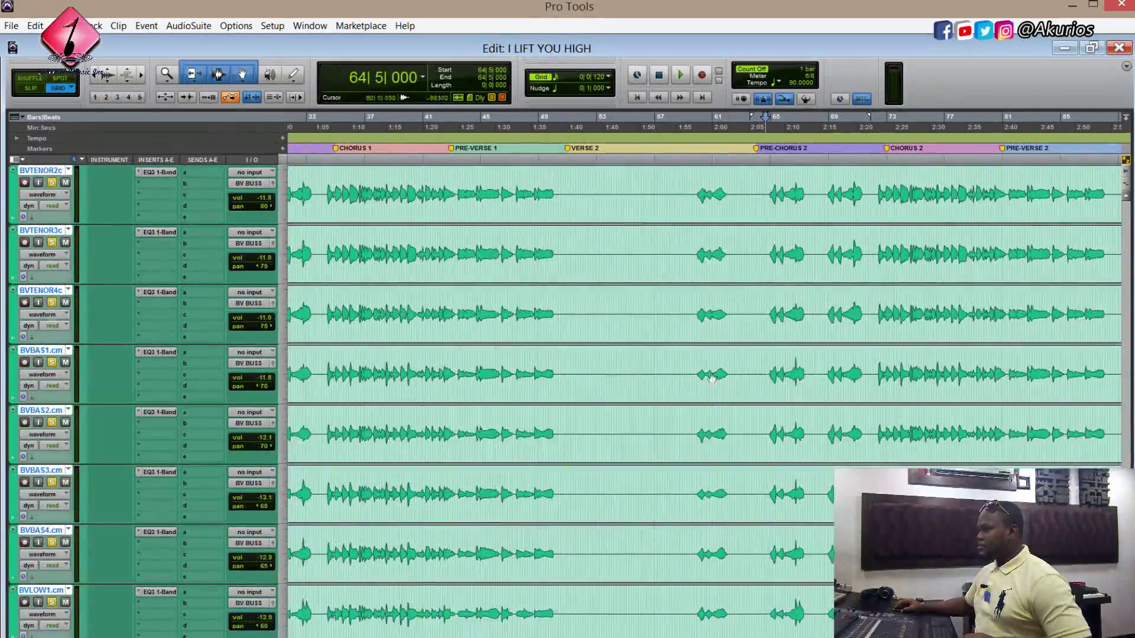
pyautogui.keyDown('ctrl'); pyautogui.keyDown('alt'); pyautogui.click(150, 591); pyautogui.keyUp('alt'); pyautogui.keyUp('ctrl')
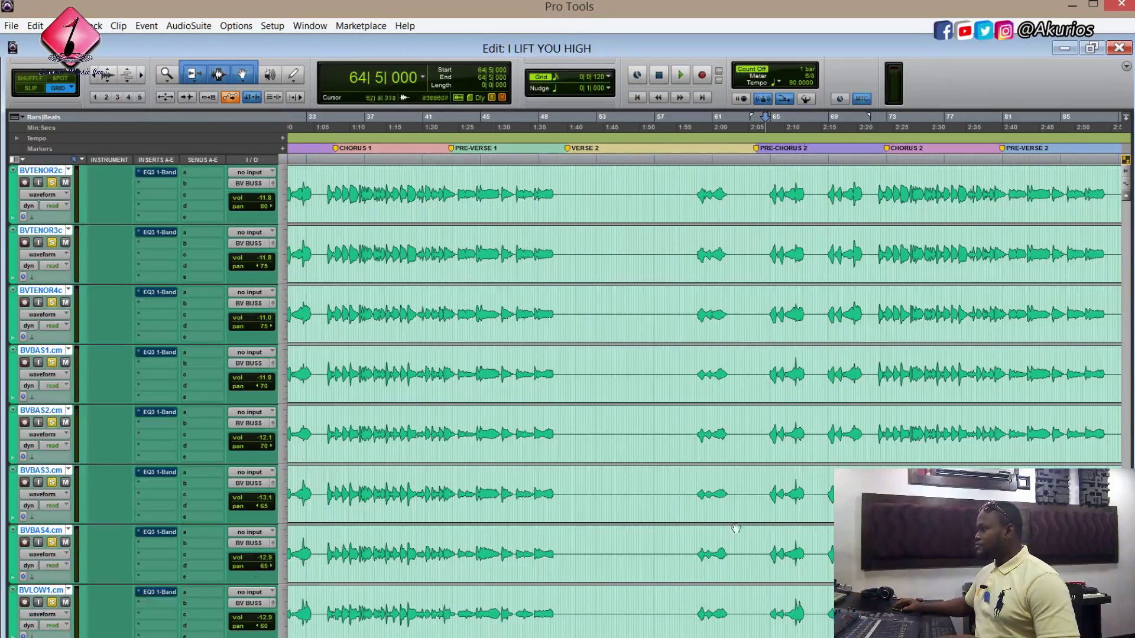
pyautogui.click(689, 544)
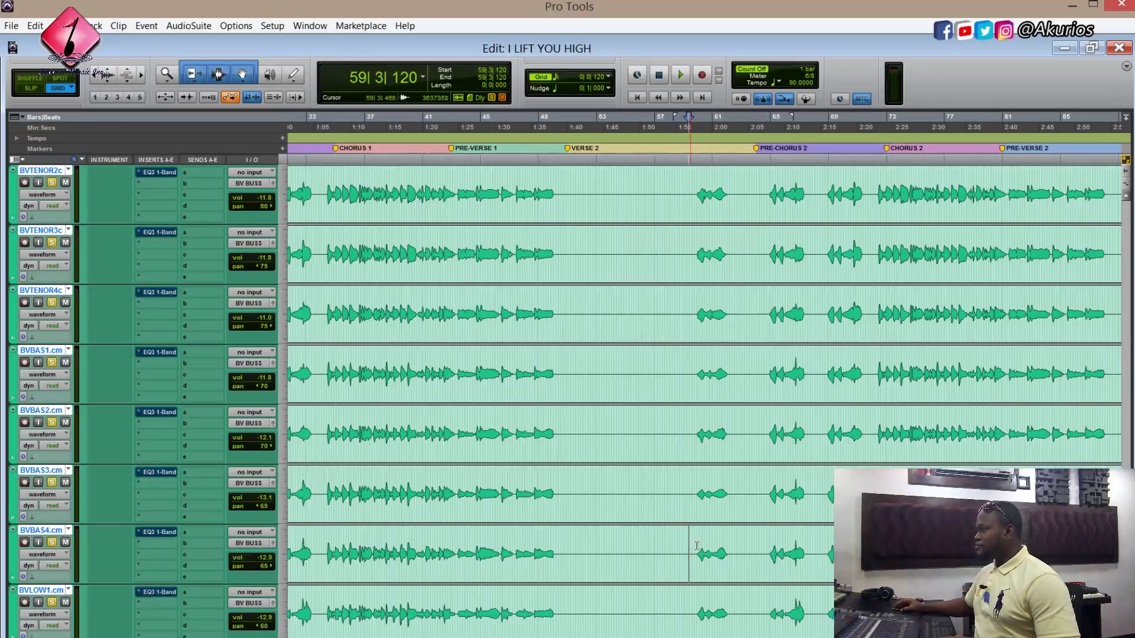
pyautogui.press('space')
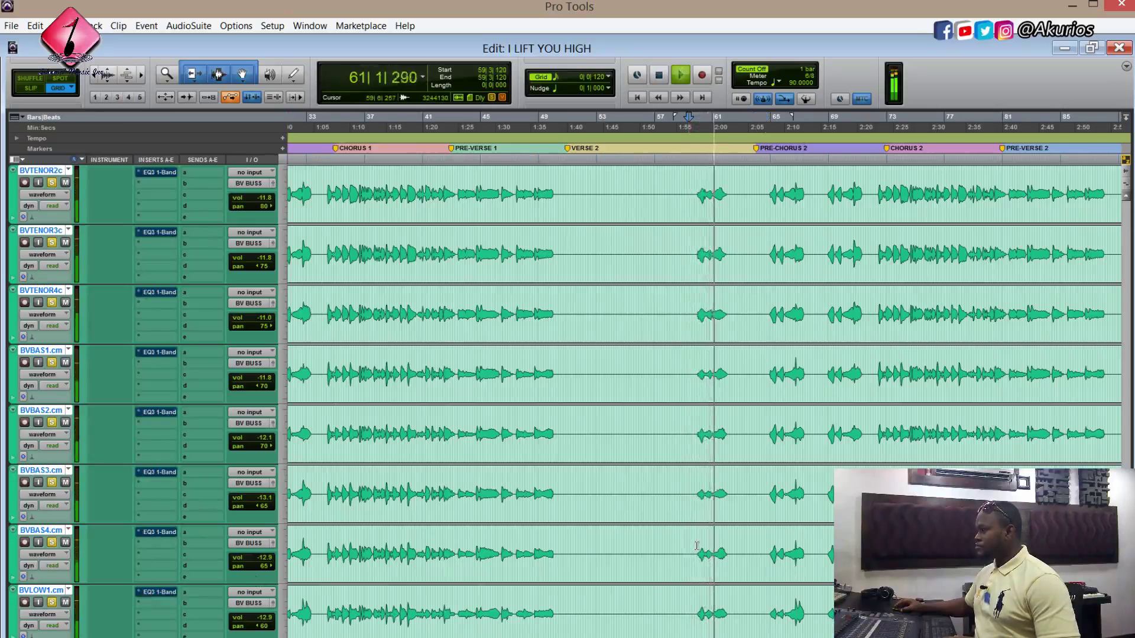
pyautogui.press('space')
# Bypass all inserts and mute both sends on the BV GRP track, and replay the phrase from 59|3|120
pyautogui.scroll(-3, 308, 489)
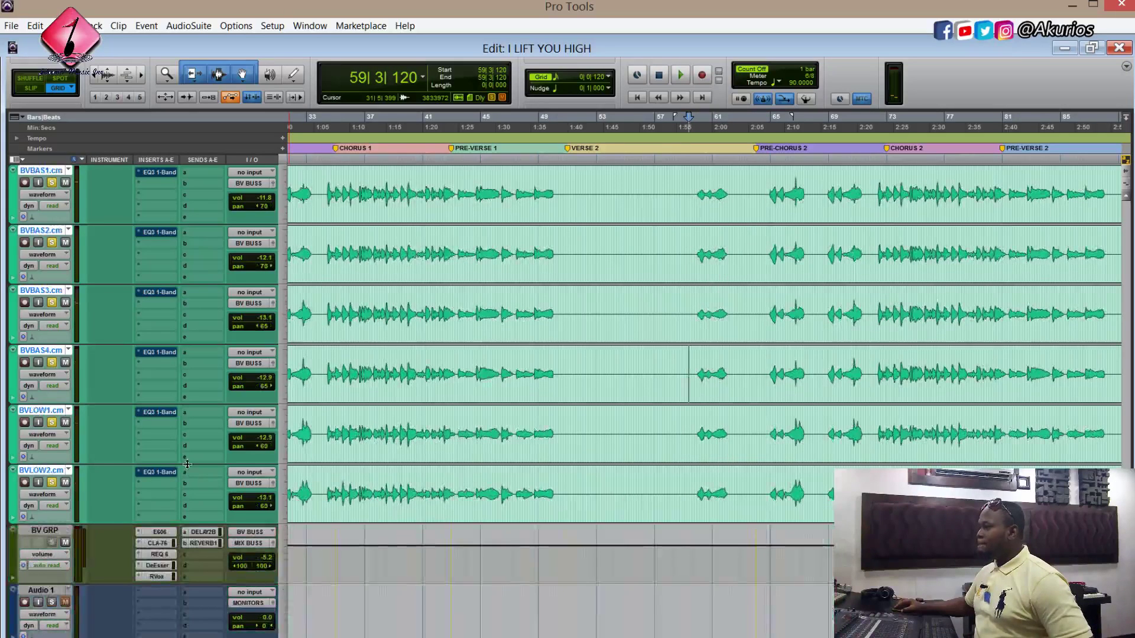
pyautogui.keyDown('ctrl'); pyautogui.keyDown('super'); pyautogui.click(159, 538); pyautogui.keyUp('super'); pyautogui.keyUp('ctrl')
pyautogui.keyDown('ctrl'); pyautogui.keyDown('super'); pyautogui.click(207, 535); pyautogui.keyUp('super'); pyautogui.keyUp('ctrl')
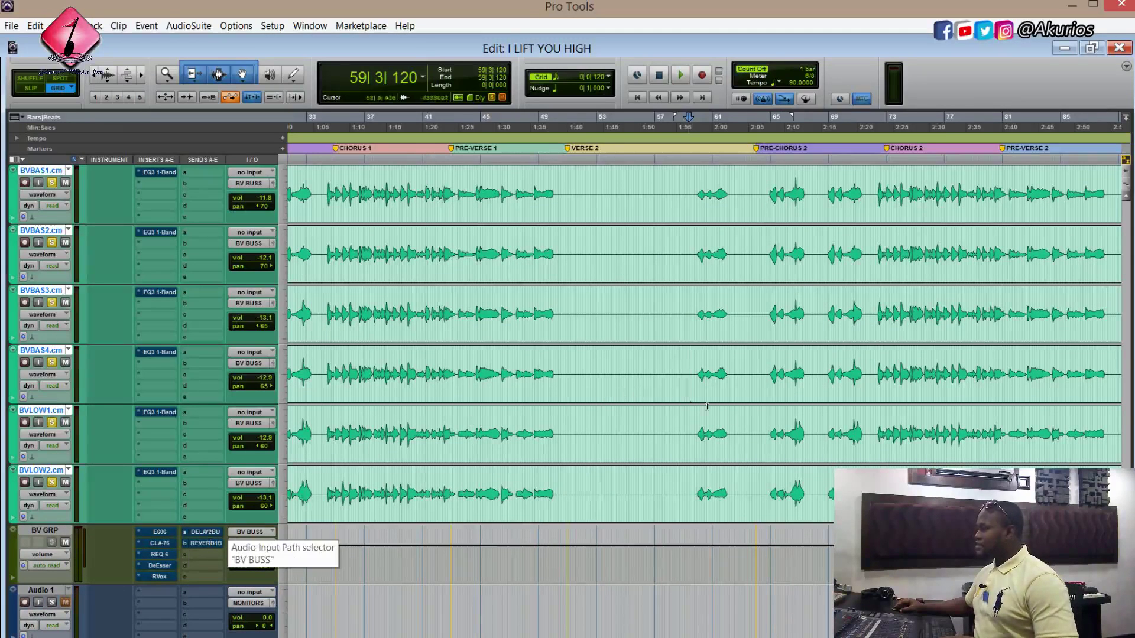
pyautogui.press('space')
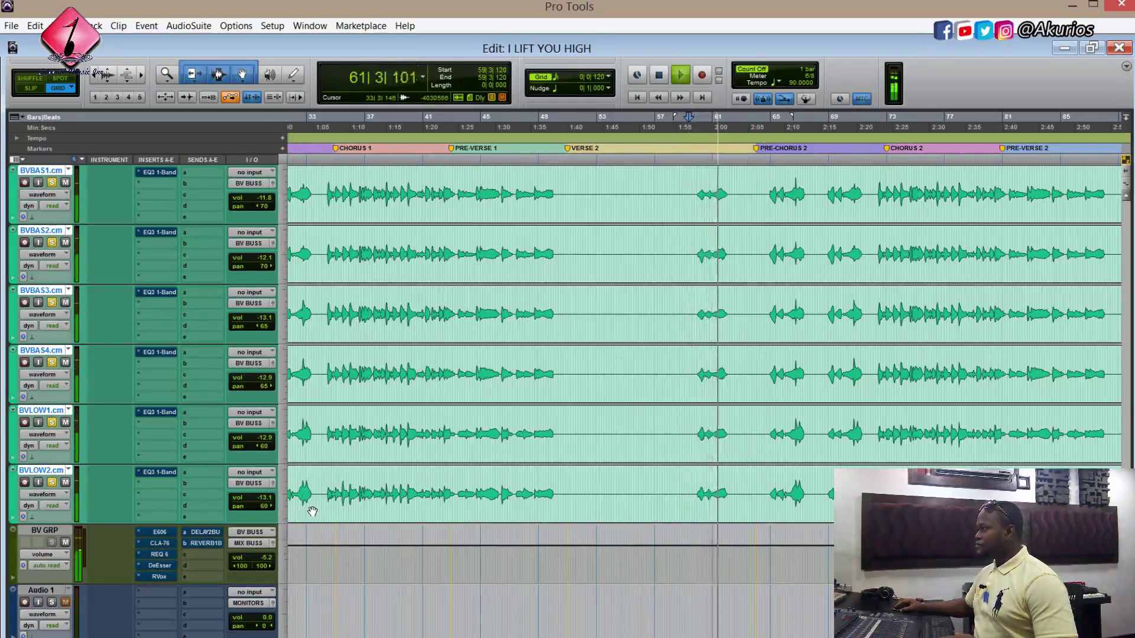
pyautogui.press('space')
# Play the unprocessed backing vocals from 64|5|000 in Pre-Chorus 2
pyautogui.click(765, 428)
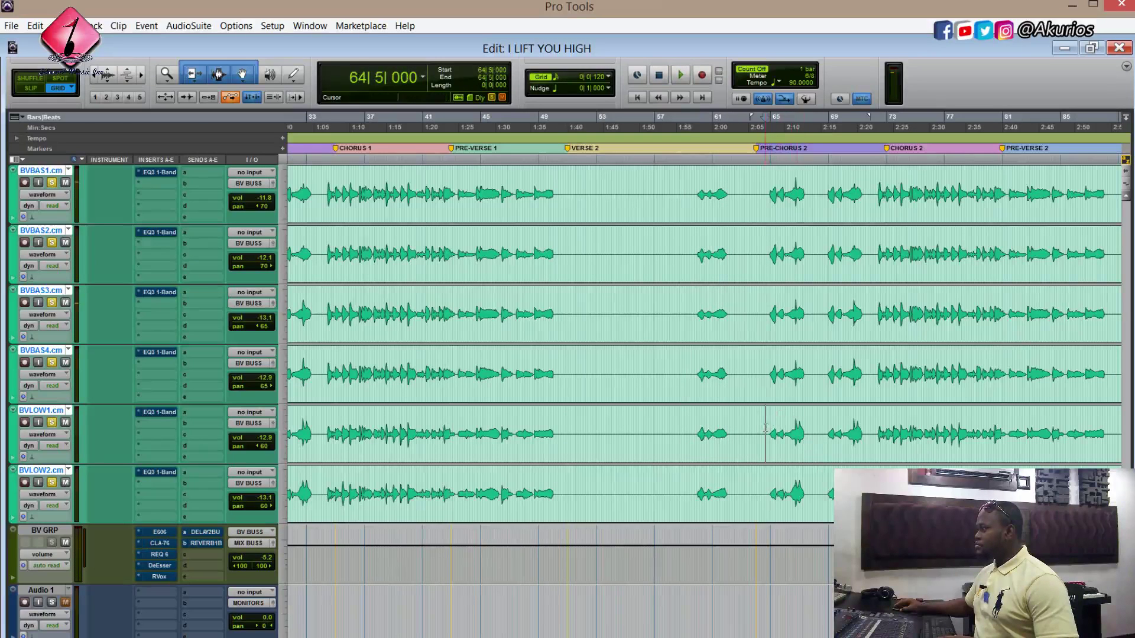
pyautogui.press('space')
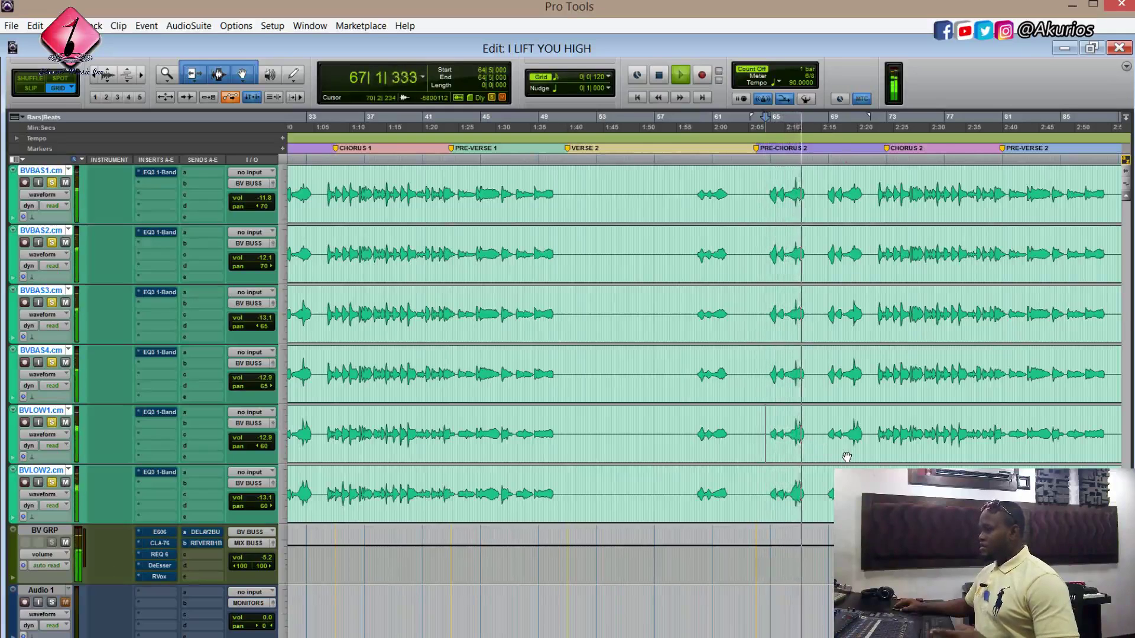
pyautogui.press('space')
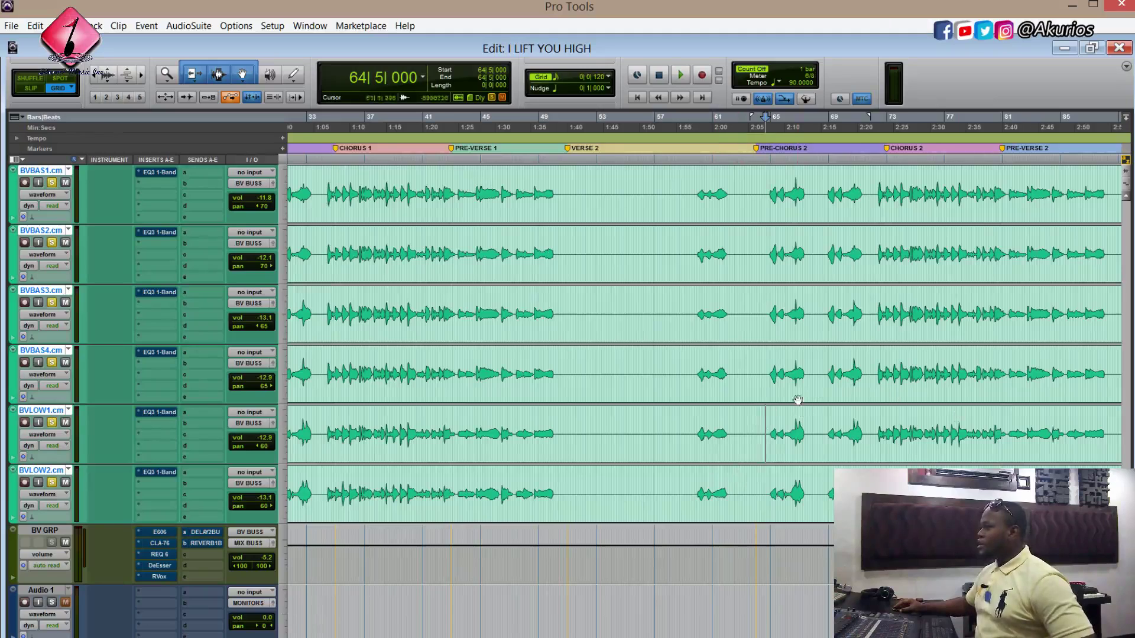
# Re-enable the EQ3 1-Band on all backing vocal tracks and play from 64|5|000 to hear the EQ alone
pyautogui.keyDown('ctrl'); pyautogui.keyDown('alt'); pyautogui.keyDown('shift'); pyautogui.click(158, 412); pyautogui.keyUp('shift'); pyautogui.keyUp('alt'); pyautogui.keyUp('ctrl')
pyautogui.press('space')
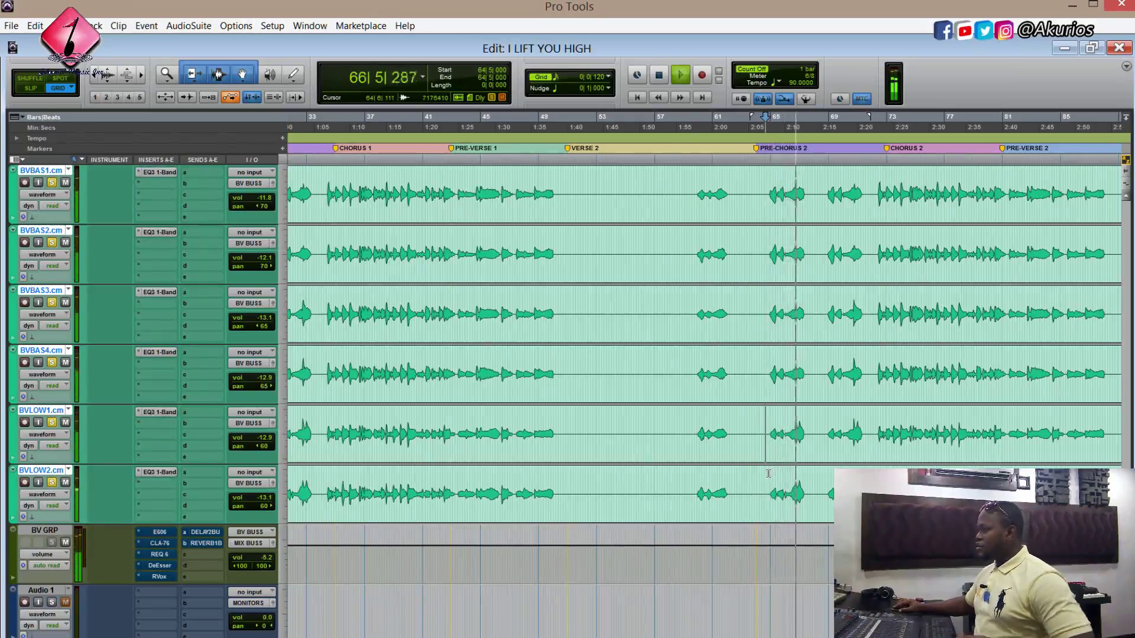
pyautogui.press('space')
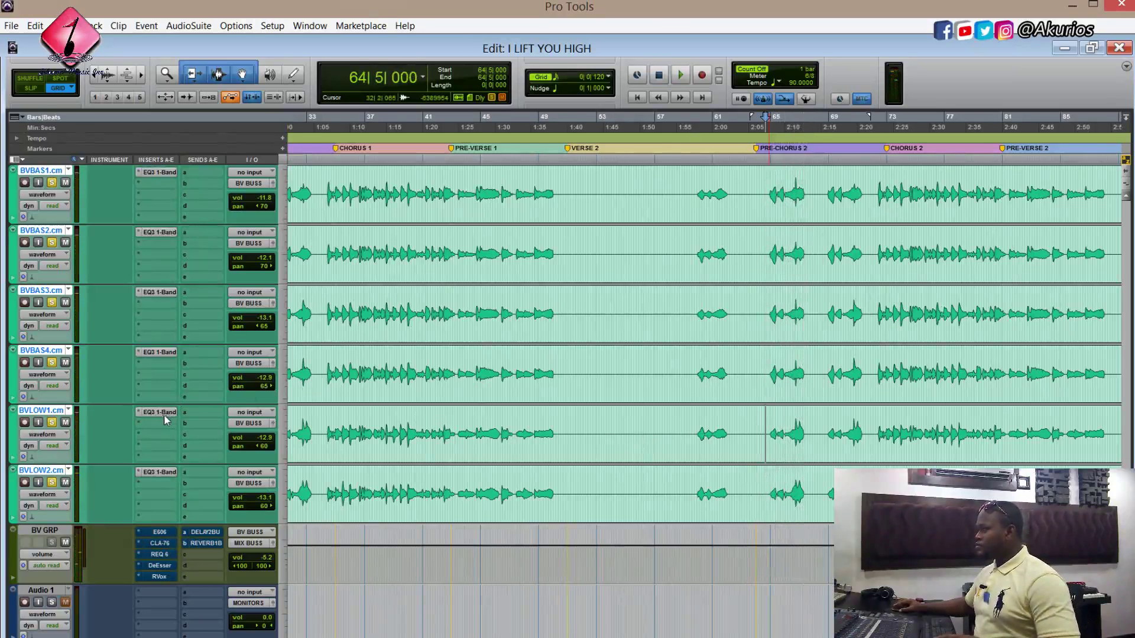
# Bypass the backing vocals' EQ3 1-Band inserts again and replay the phrase from 64|5|000 twice for comparison
pyautogui.keyDown('ctrl'); pyautogui.keyDown('alt'); pyautogui.click(162, 414); pyautogui.keyUp('alt'); pyautogui.keyUp('ctrl')
pyautogui.press('space')
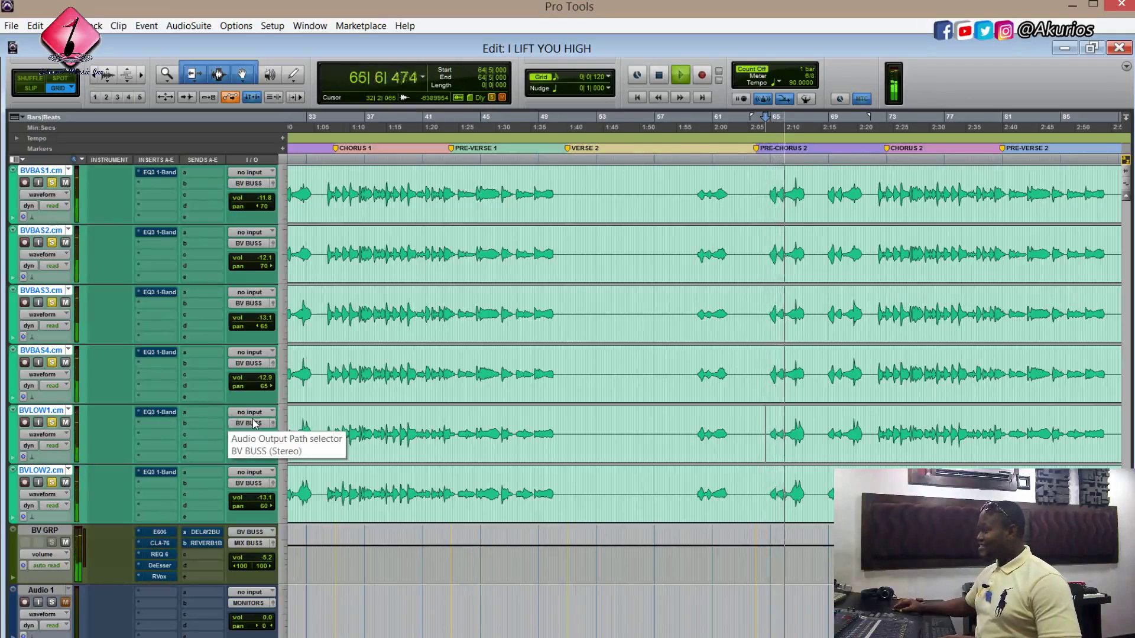
pyautogui.press('space')
pyautogui.press('space')
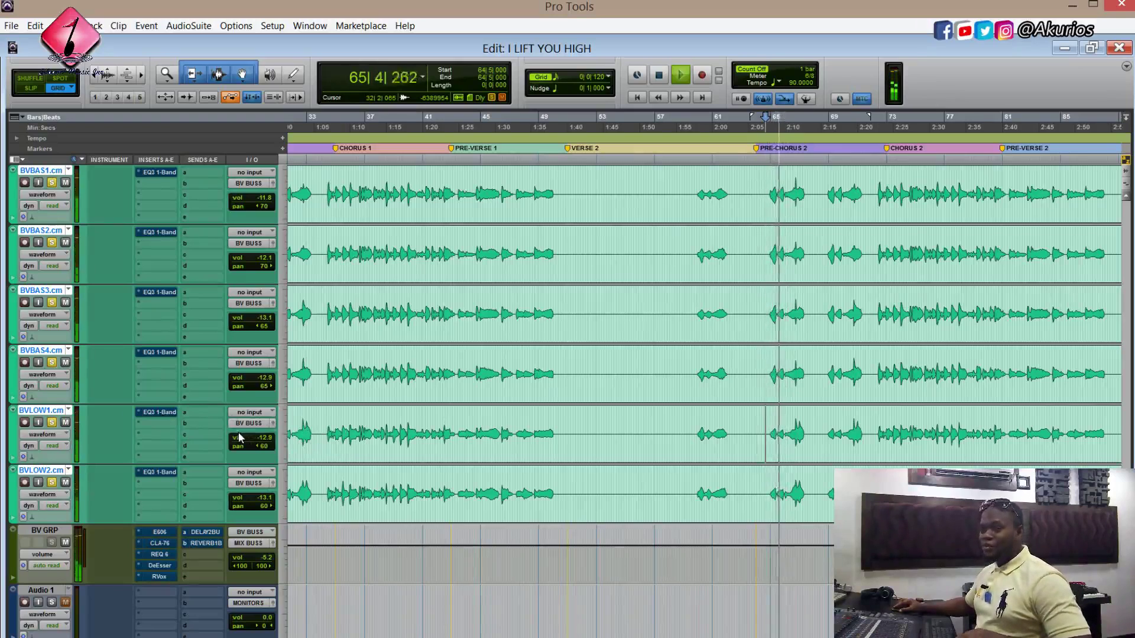
pyautogui.press('space')
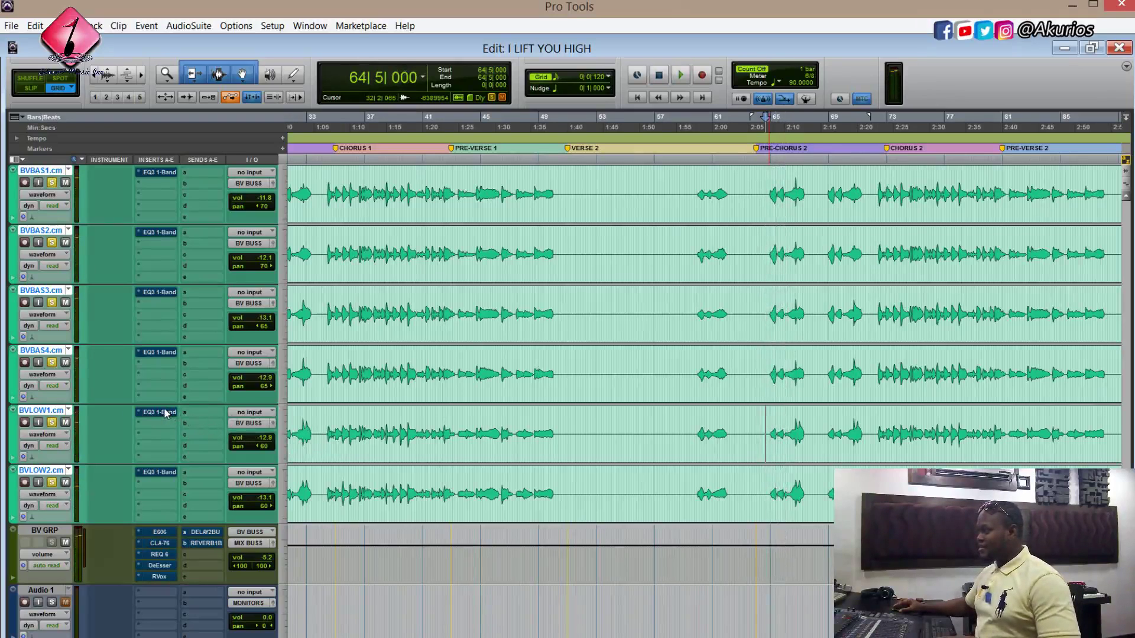
# Turn the EQ3 1-Band inserts back on across the backing vocals and replay the Pre-Chorus 2 phrase
pyautogui.keyDown('ctrl'); pyautogui.click(167, 413); pyautogui.keyUp('ctrl')
pyautogui.press('space')
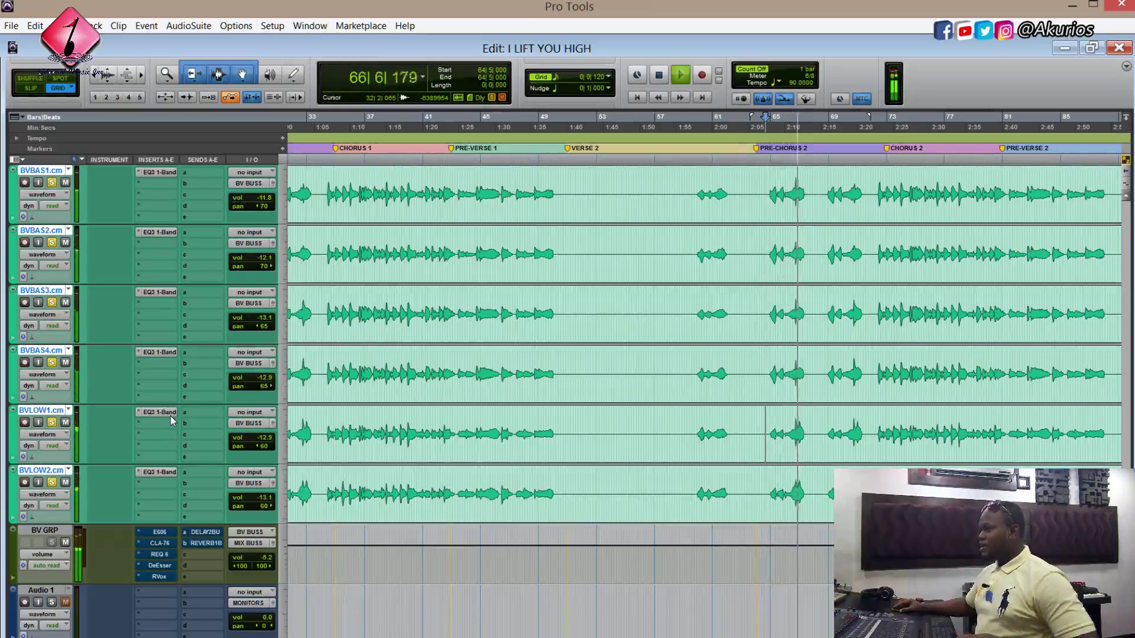
pyautogui.press('space')
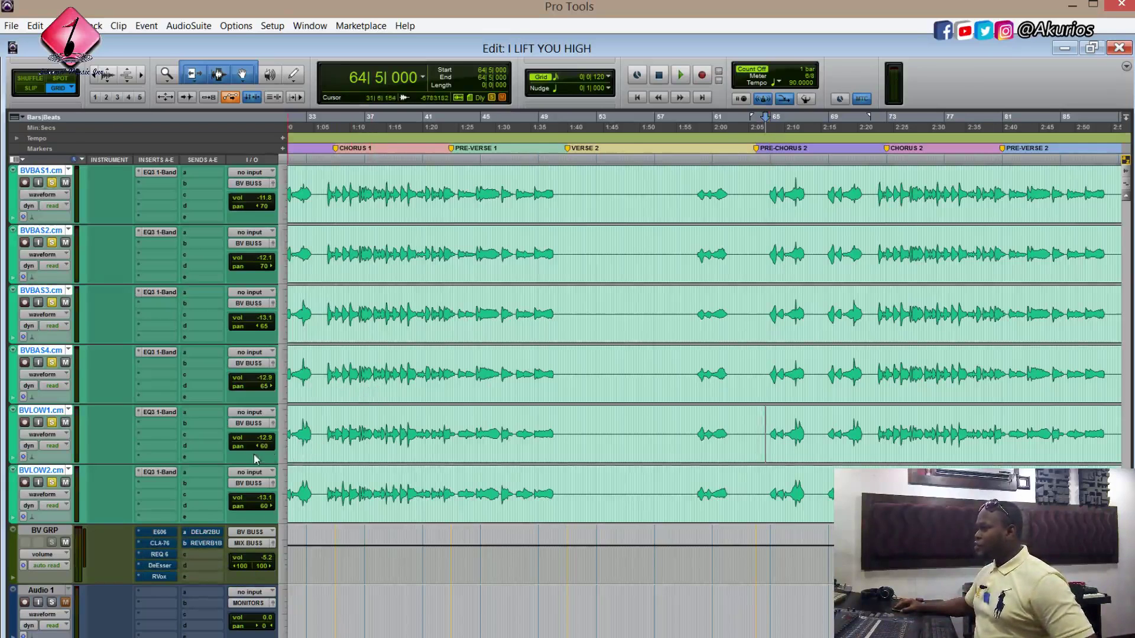
# Activate the bypassed FilterBank E606 EQ on BV GRP and switch its HPF band off and back on
pyautogui.click(160, 532)
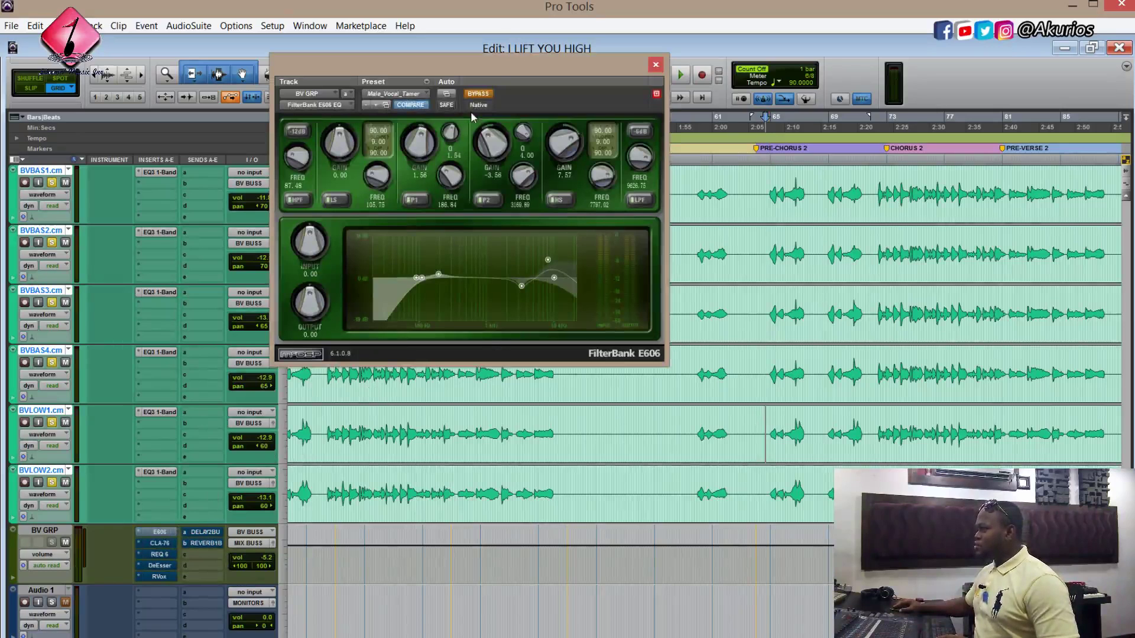
pyautogui.click(478, 94)
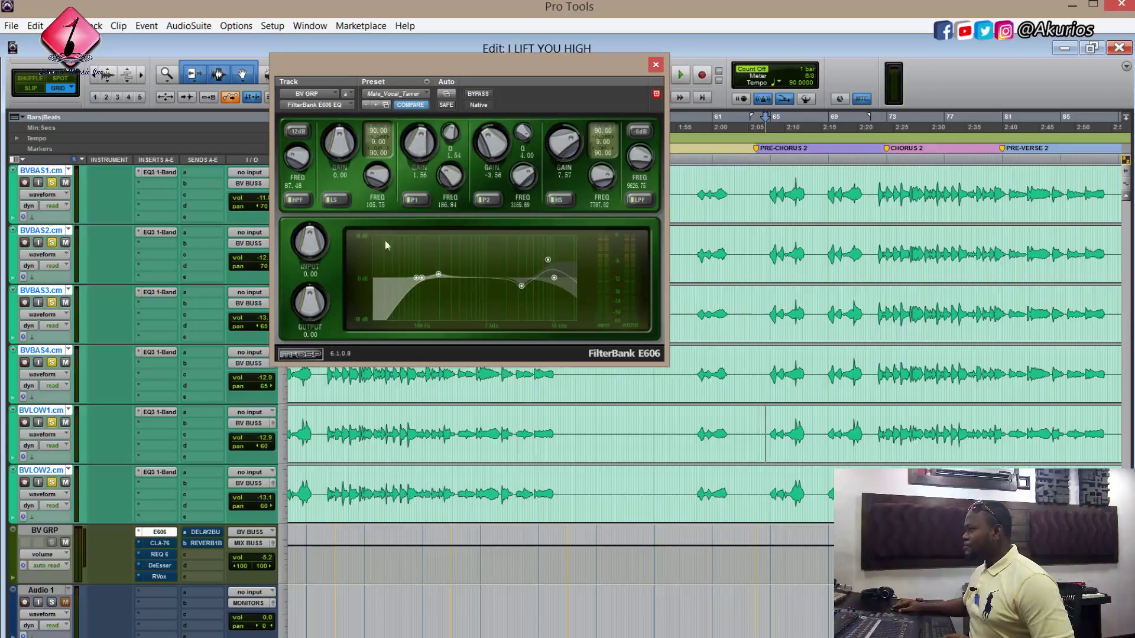
pyautogui.click(303, 201)
pyautogui.click(304, 200)
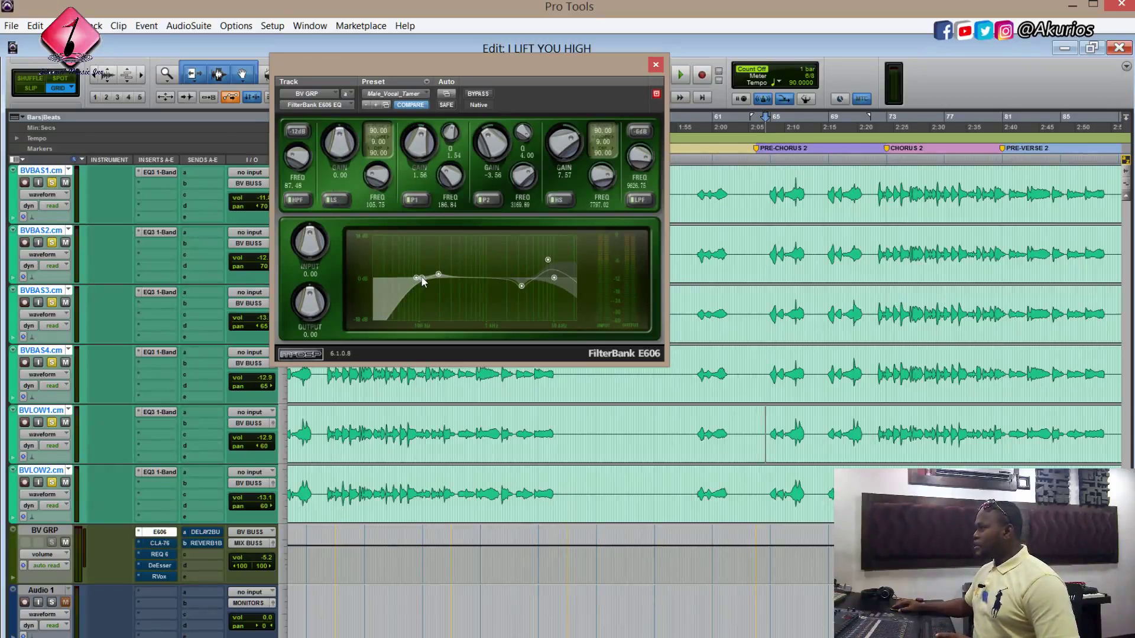
# Toggle the E606's P1 band off and on repeatedly to show its contribution to the EQ curve
pyautogui.click(414, 200)
pyautogui.click(416, 200)
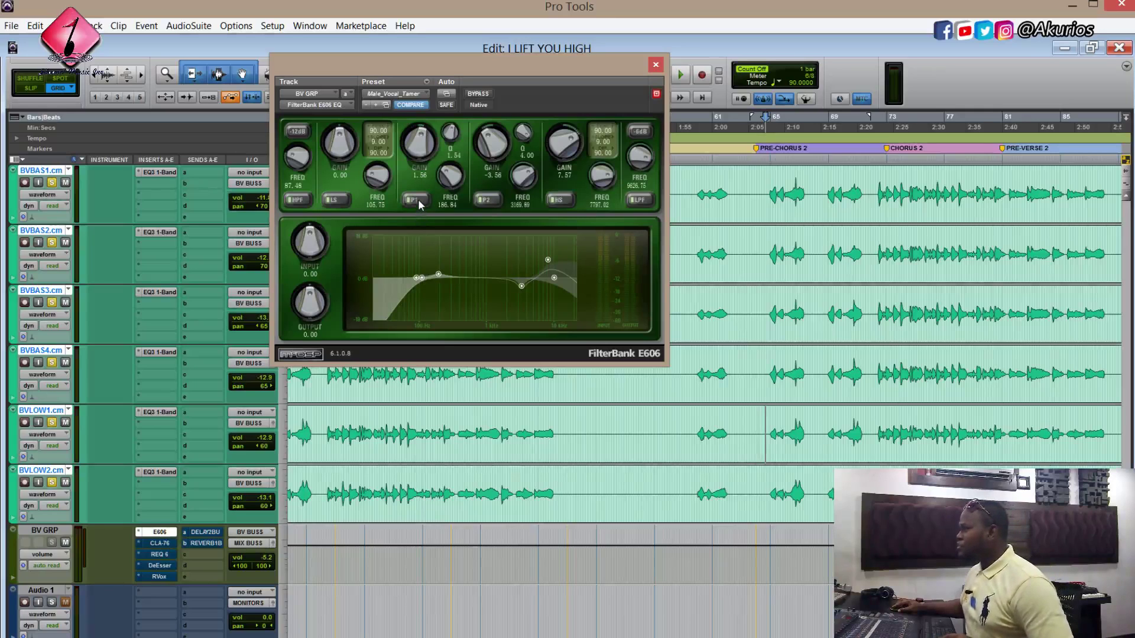
pyautogui.click(415, 200)
pyautogui.click(415, 200)
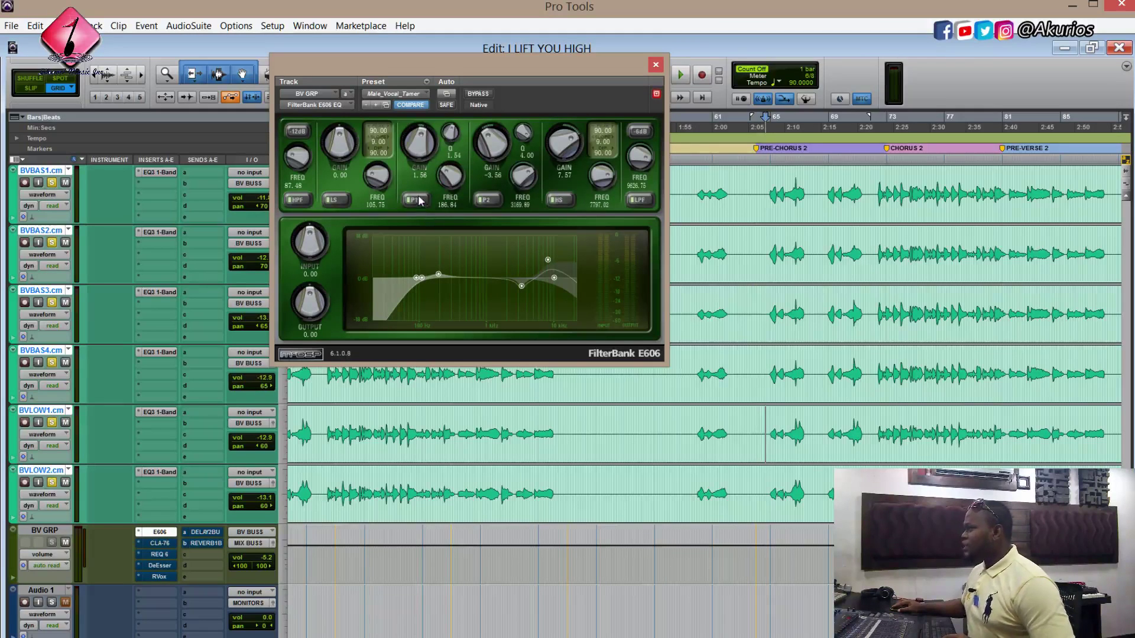
pyautogui.click(419, 201)
pyautogui.click(419, 200)
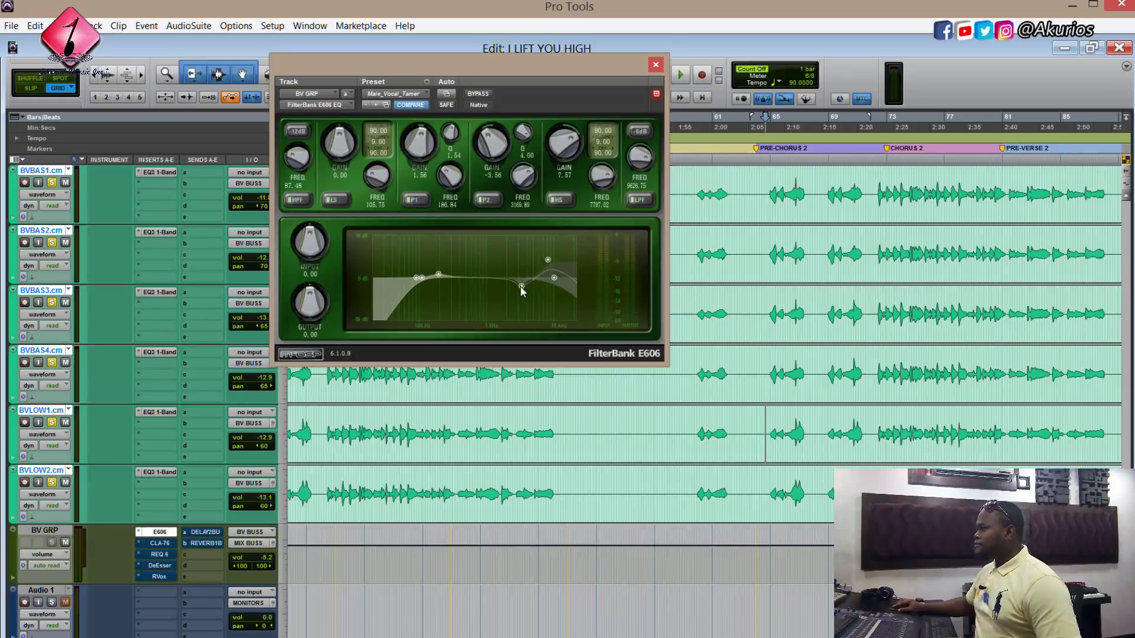
# Toggle the E606's P2 band off and on twice to show its cut in the EQ curve
pyautogui.click(493, 200)
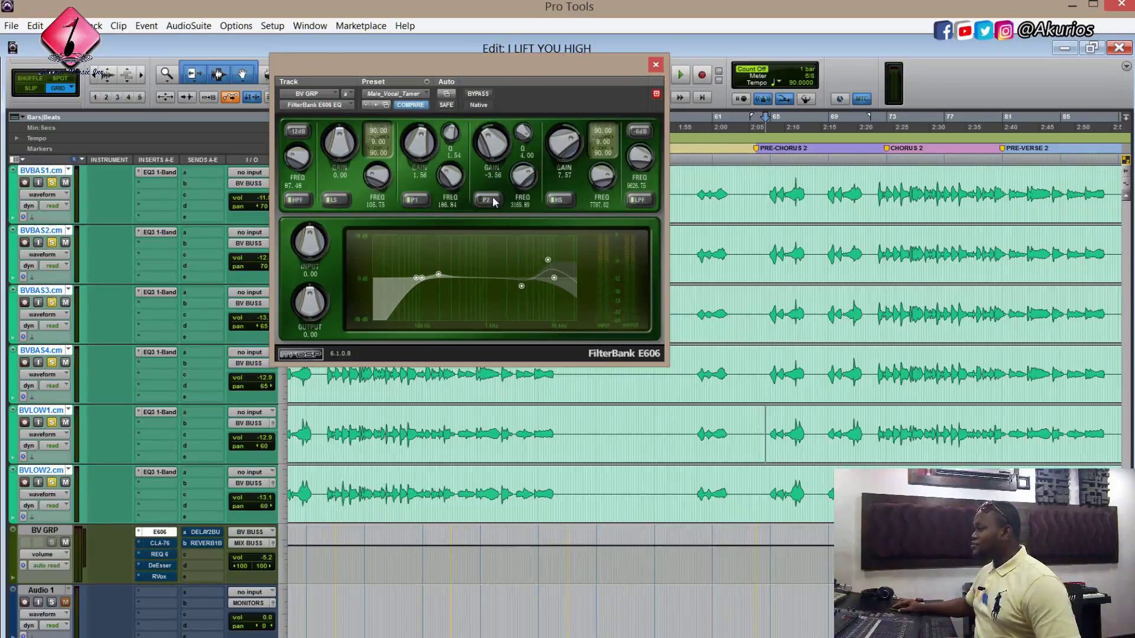
pyautogui.click(493, 201)
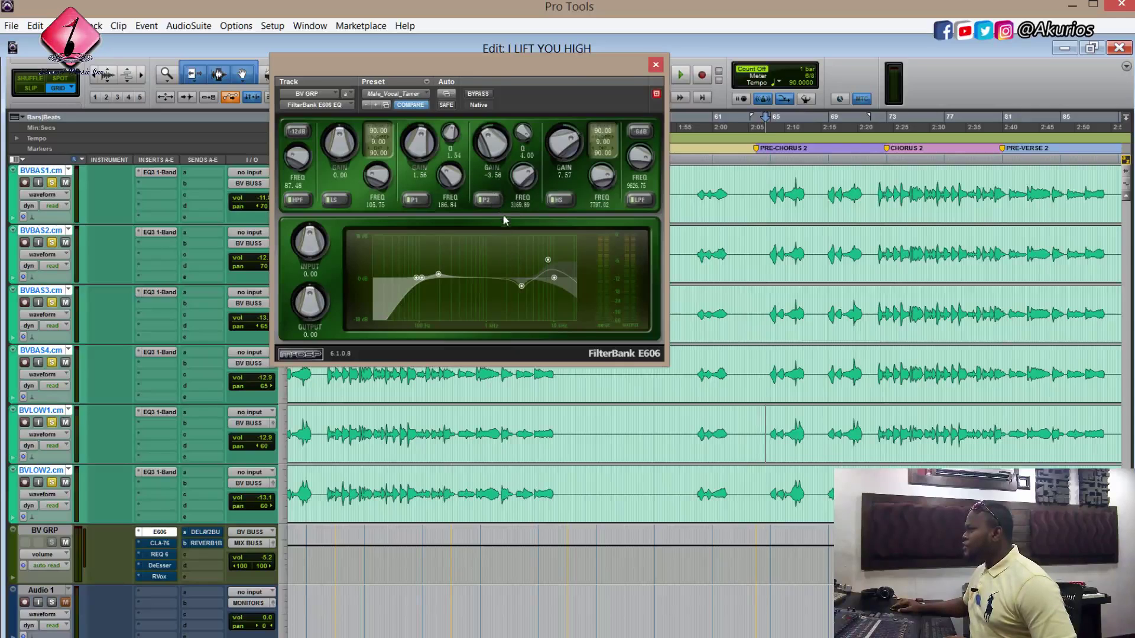
pyautogui.click(491, 204)
pyautogui.click(488, 201)
# Toggle the E606's HS band off and on twice to show the high-shelf boost
pyautogui.click(562, 199)
pyautogui.click(562, 199)
pyautogui.click(562, 199)
pyautogui.click(562, 199)
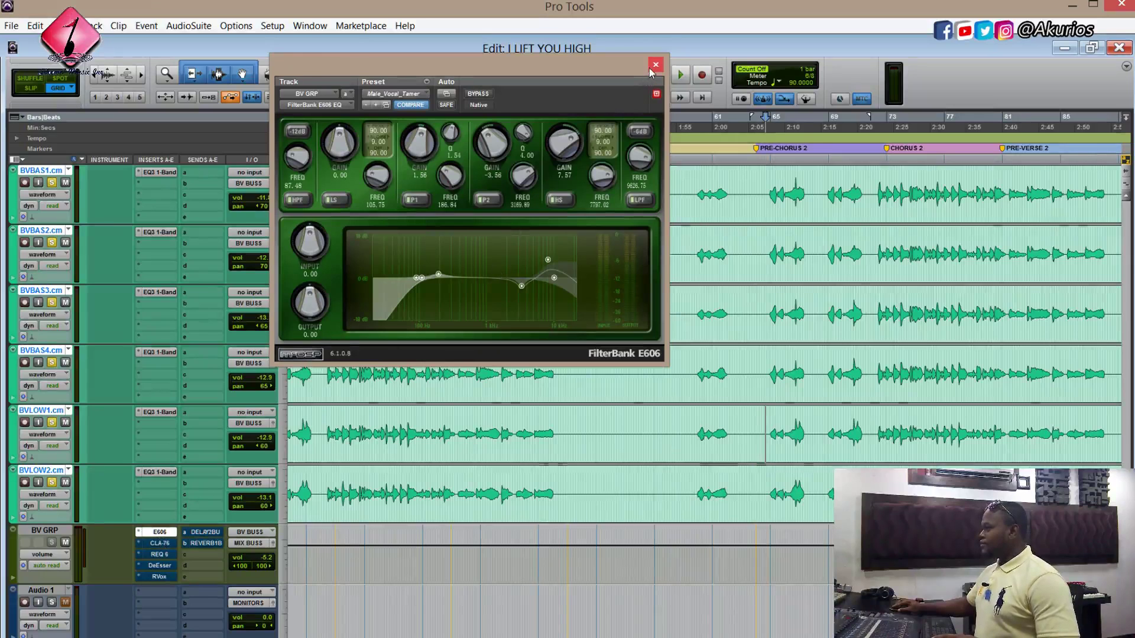
# Play the phrase from 64|5|000 with the E606 active, bypassed, and active again to compare the sound
pyautogui.press('space')
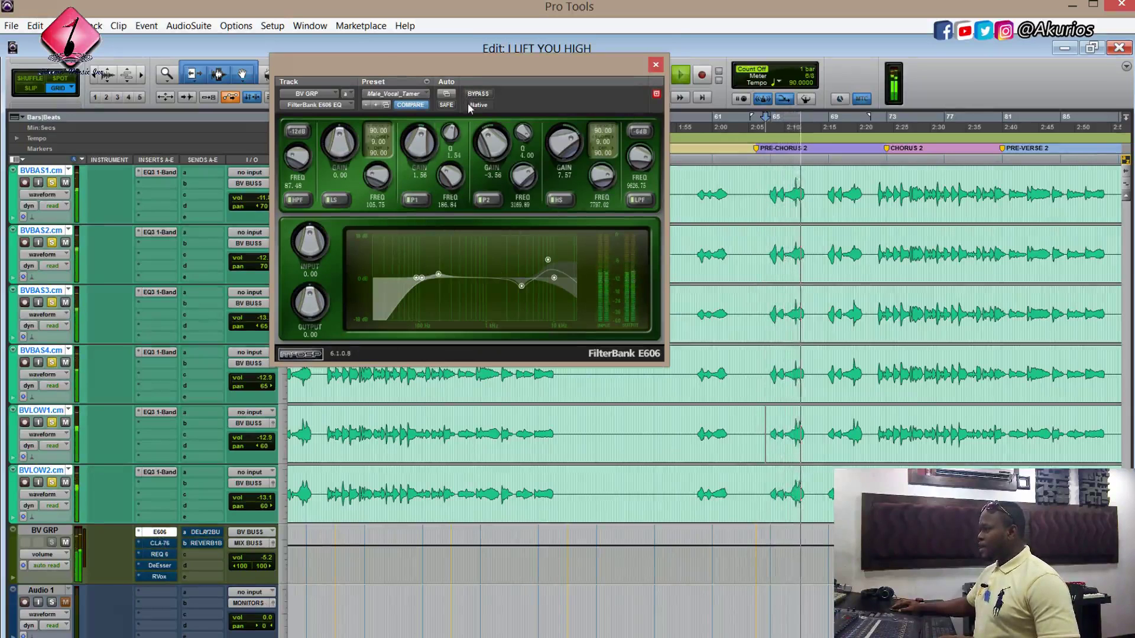
pyautogui.press('space')
pyautogui.click(479, 95)
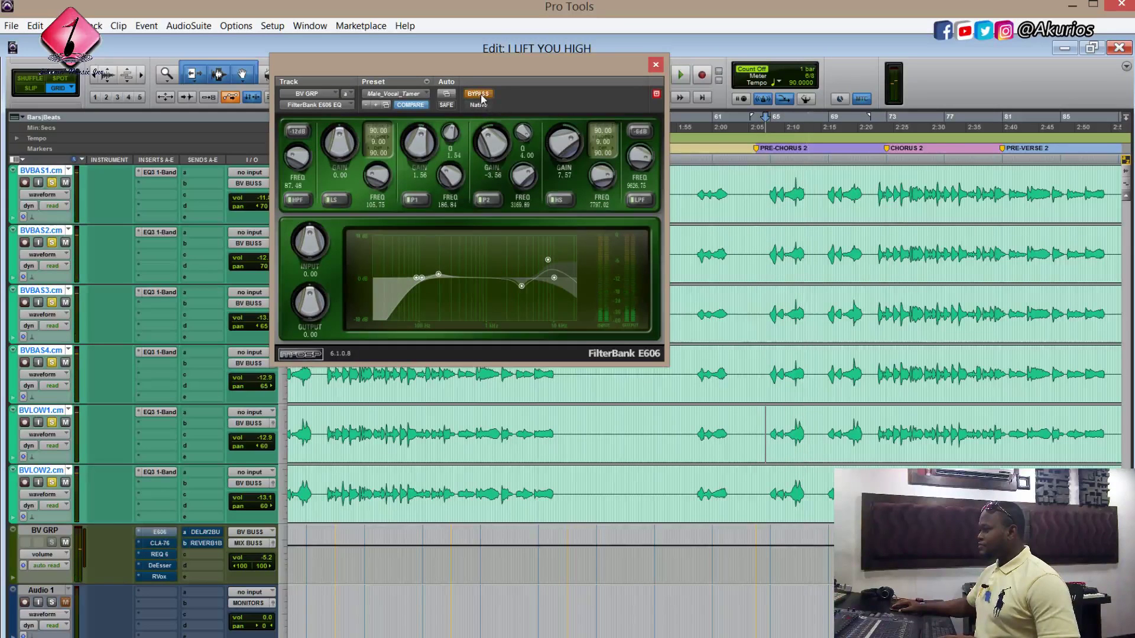
pyautogui.press('space')
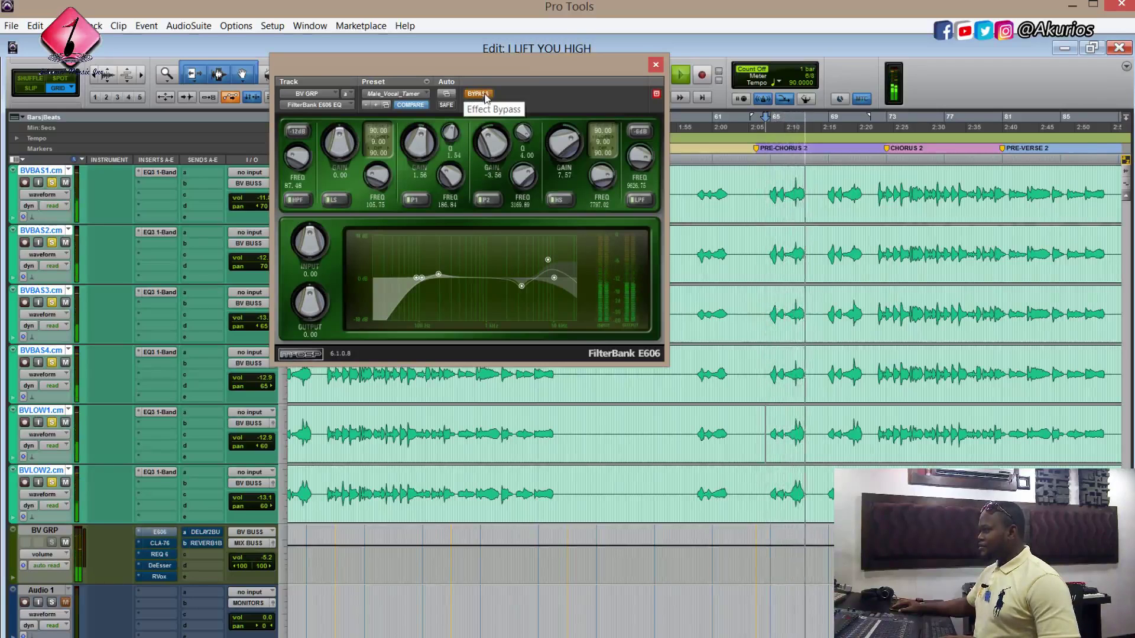
pyautogui.press('space')
pyautogui.click(478, 94)
pyautogui.press('space')
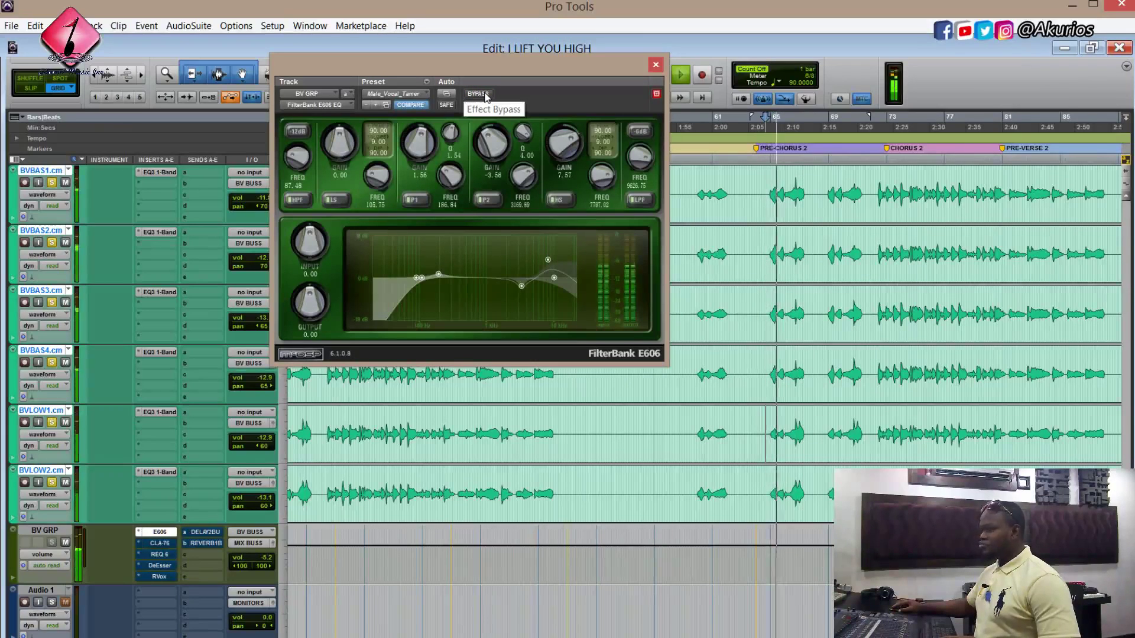
pyautogui.press('space')
pyautogui.press('space')
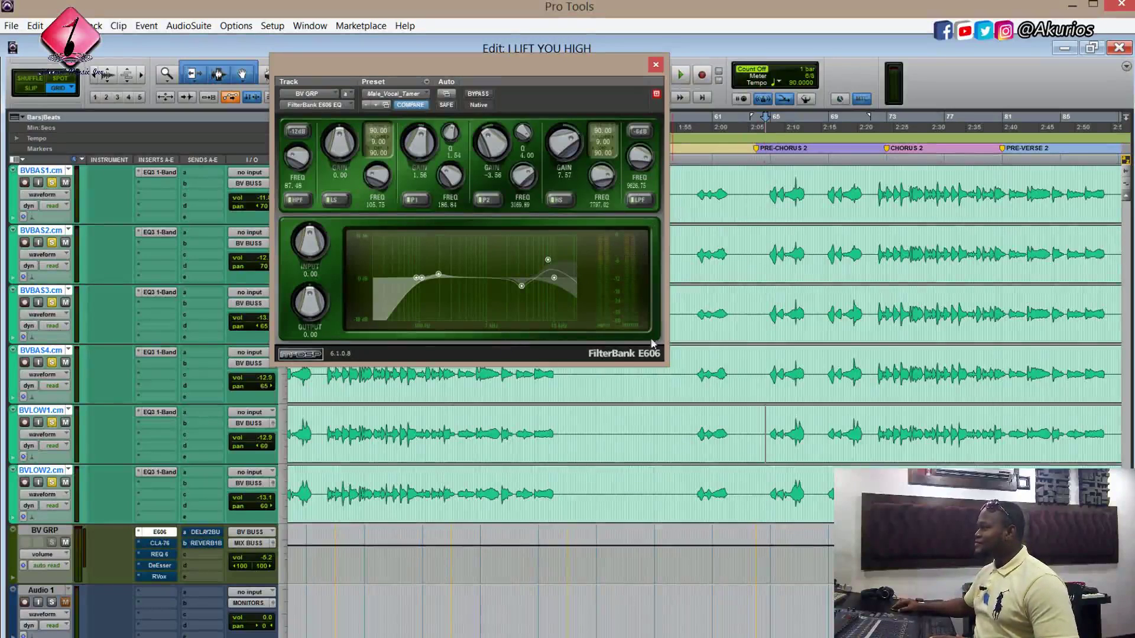
# Repeat the E606 comparison on the Pre-Chorus 2 phrase: play it active, bypassed, and re-enabled
pyautogui.press('space')
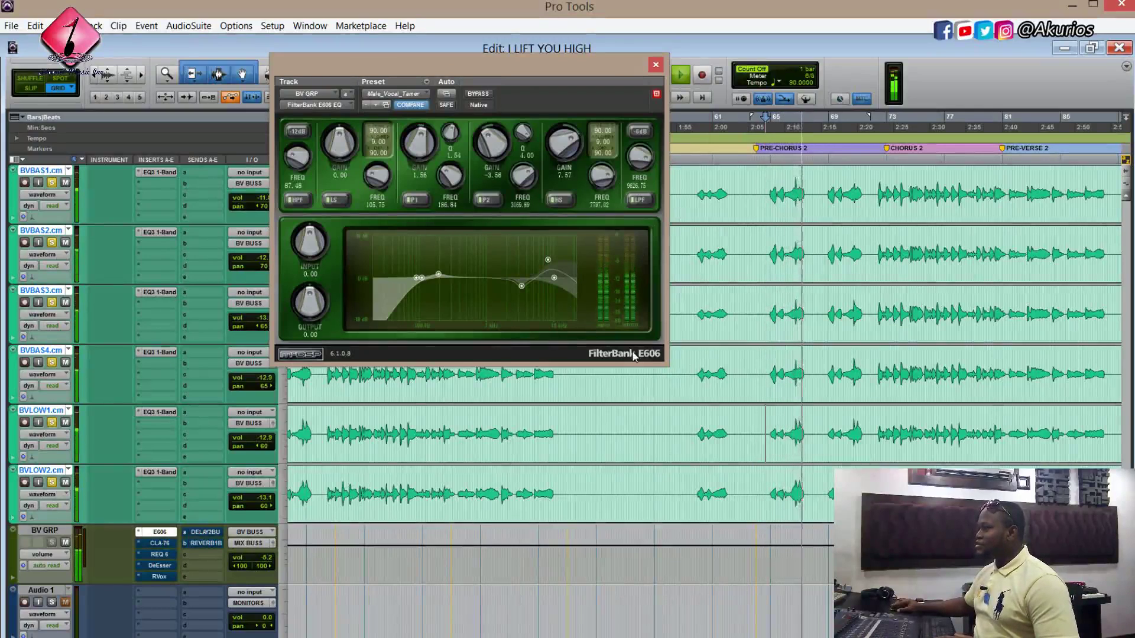
pyautogui.press('space')
pyautogui.click(479, 95)
pyautogui.press('space')
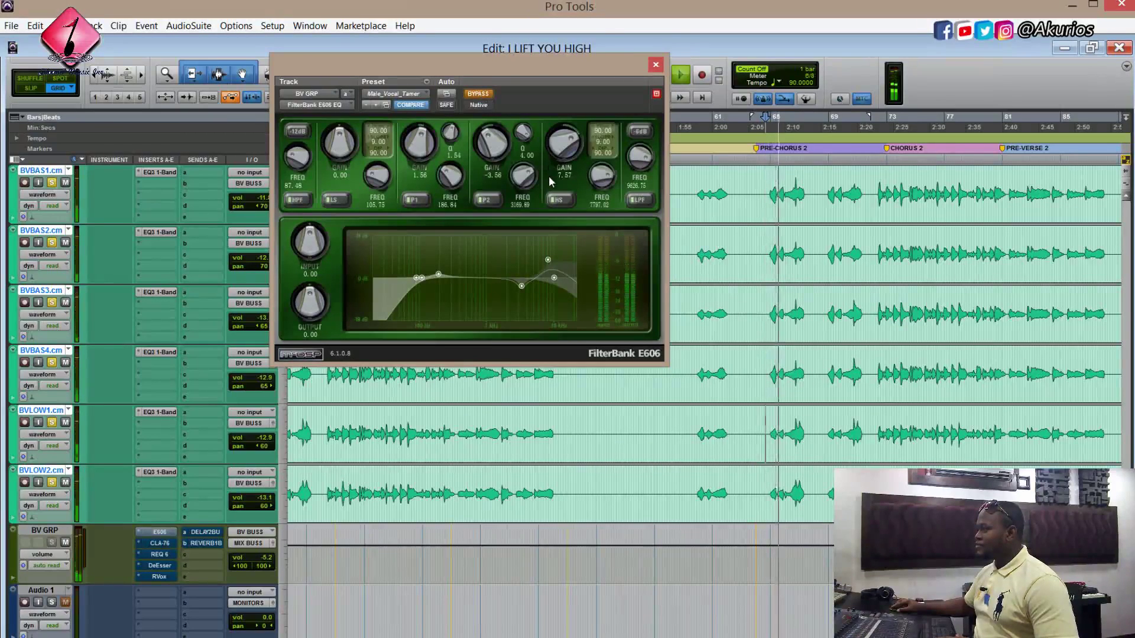
pyautogui.press('space')
pyautogui.click(477, 97)
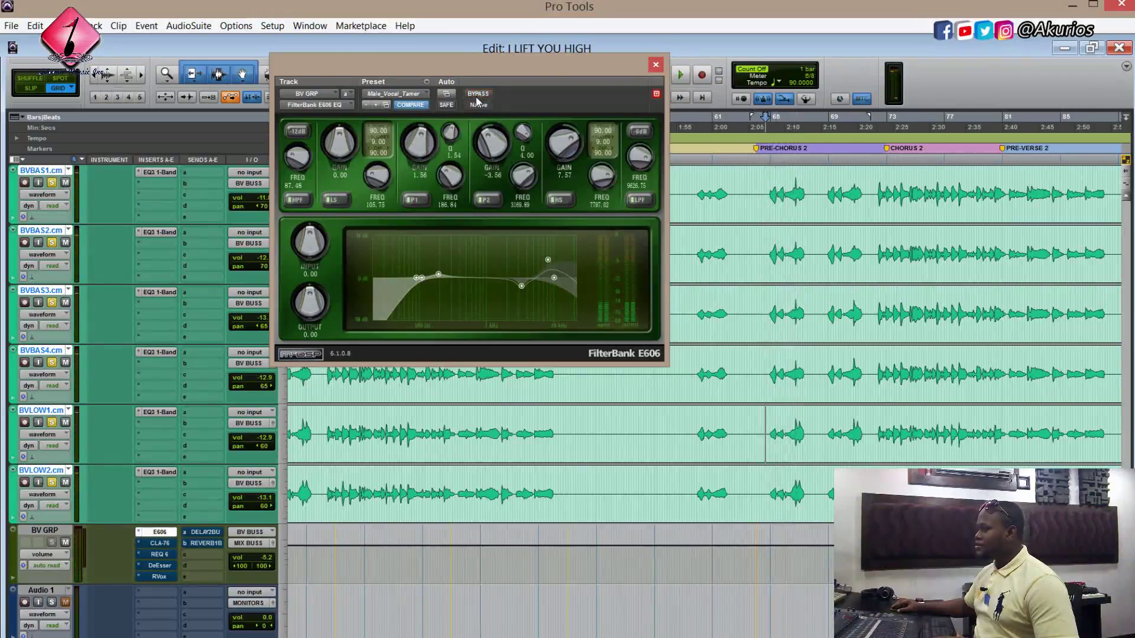
pyautogui.press('space')
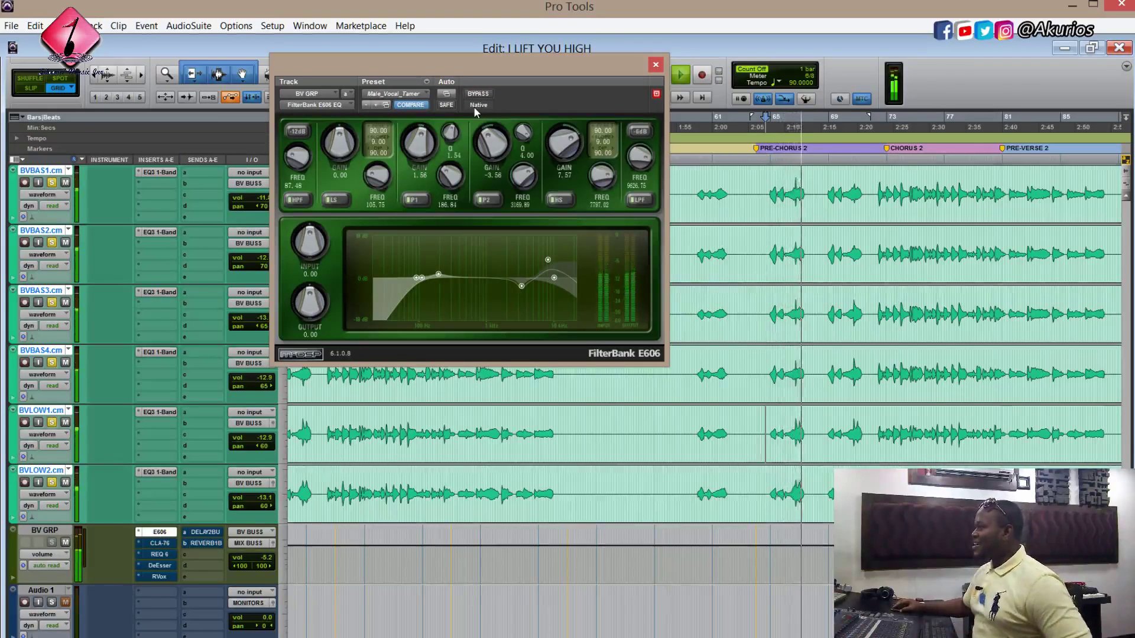
pyautogui.press('space')
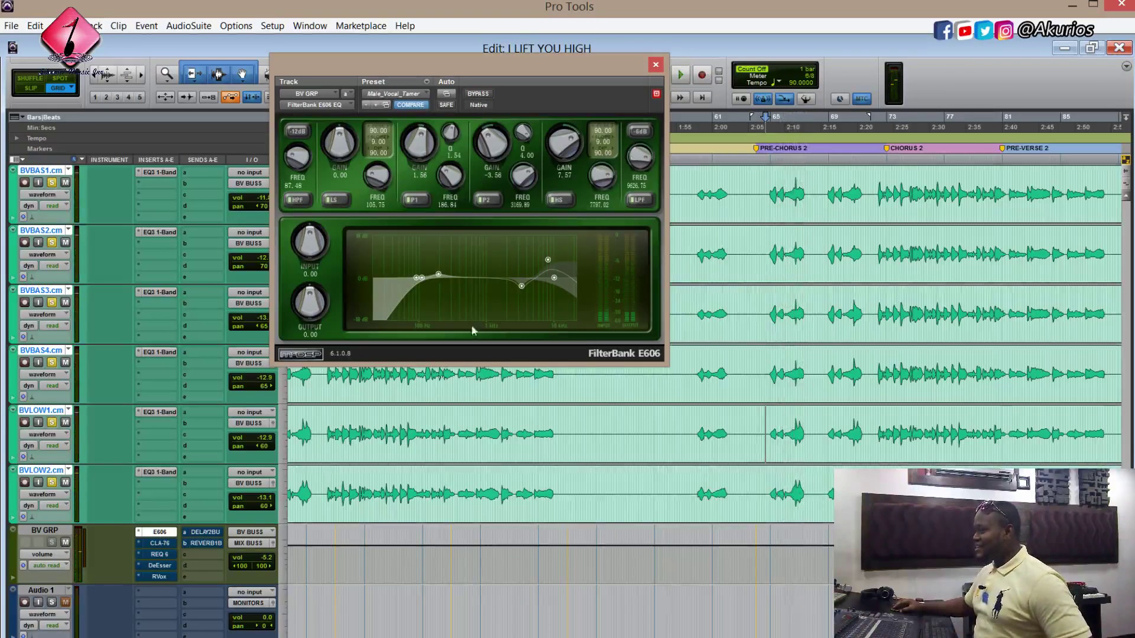
# Activate the CLA-76 compressor on BV GRP and compare it on and bypassed while playing the phrase
pyautogui.click(164, 545)
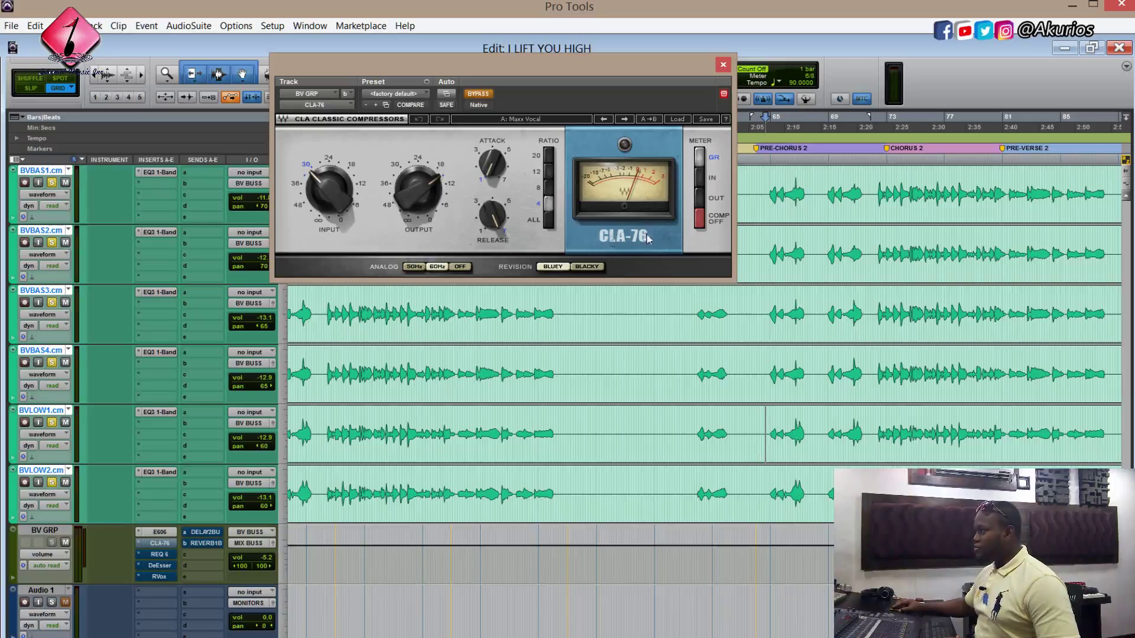
pyautogui.click(478, 94)
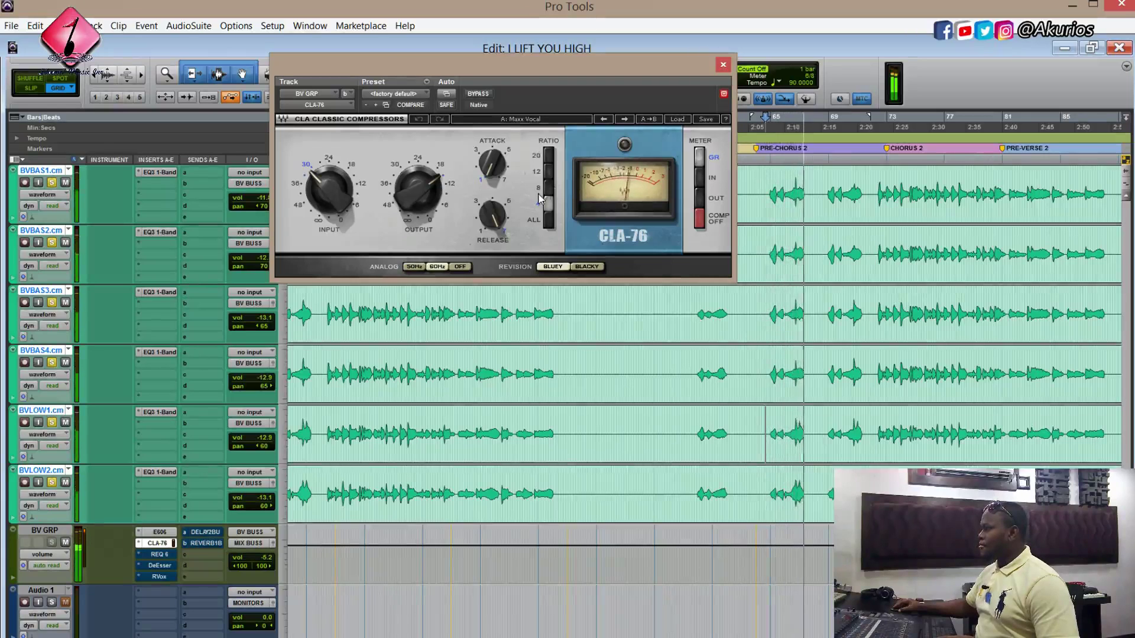
pyautogui.press('space')
pyautogui.press('space')
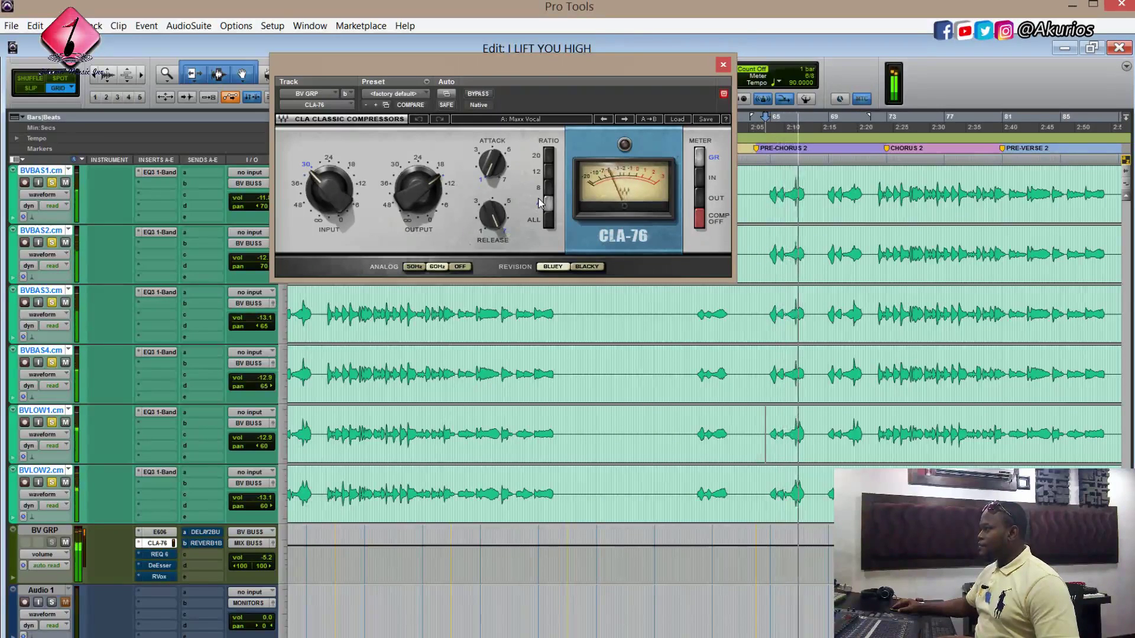
pyautogui.click(479, 95)
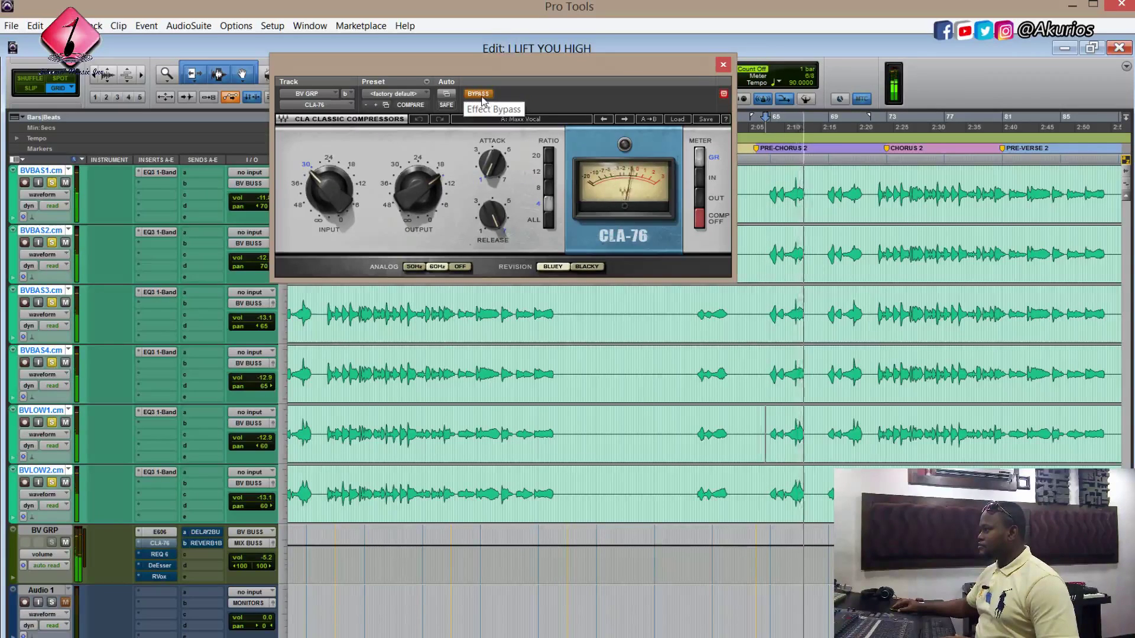
pyautogui.click(482, 96)
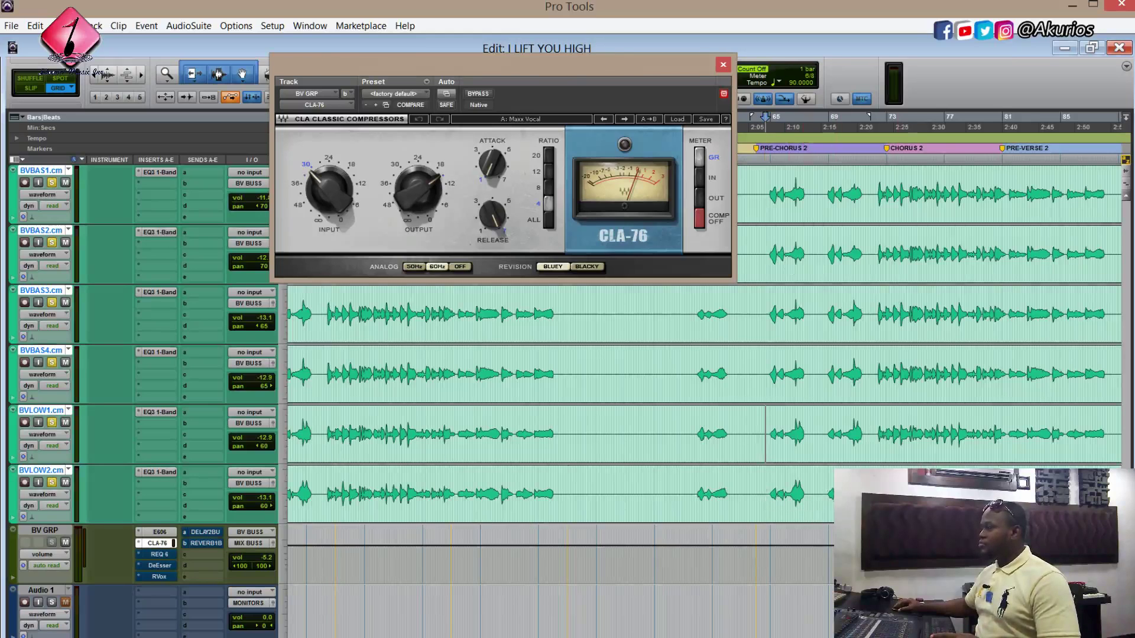
# Replay the Pre-Chorus 2 phrase with the CLA-76 active and bypassed, leave it active, and close its window
pyautogui.press('space')
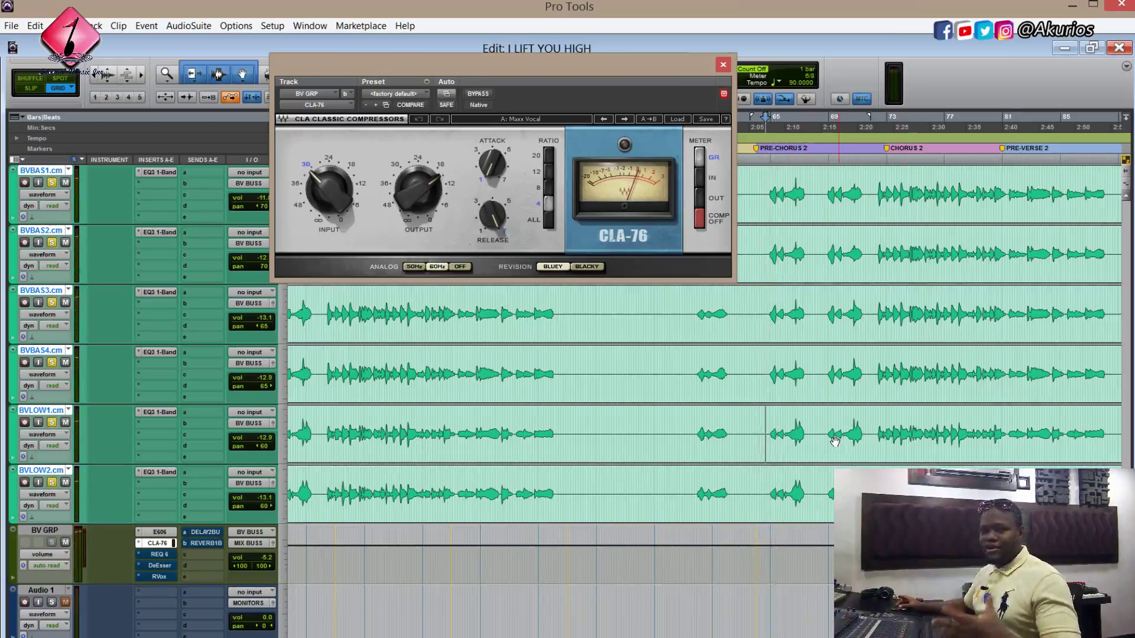
pyautogui.press('space')
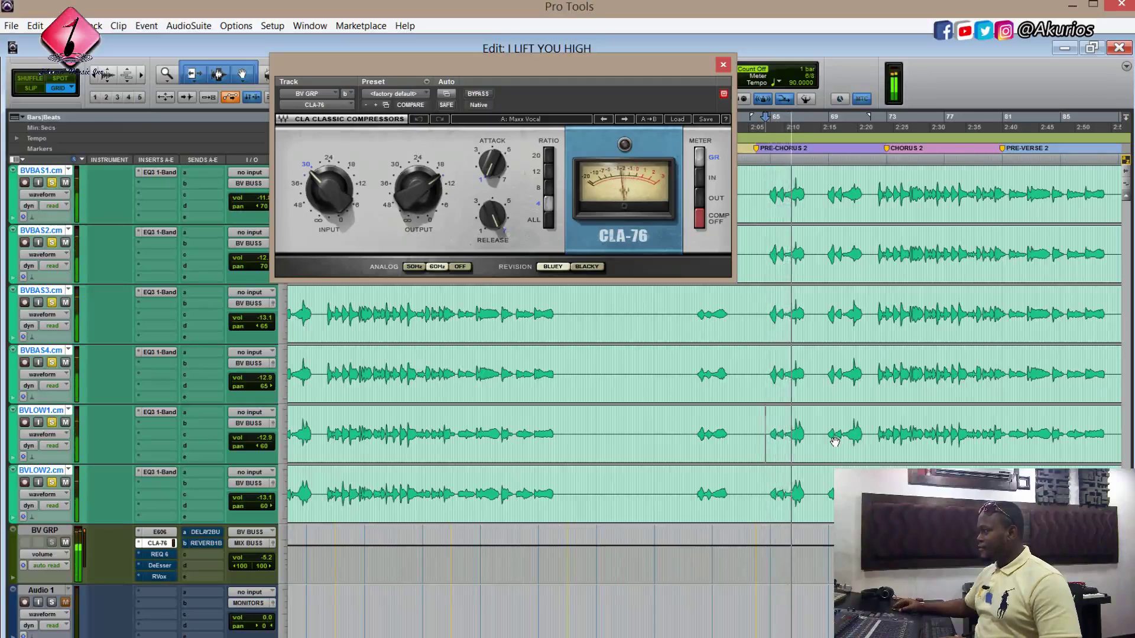
pyautogui.press('space')
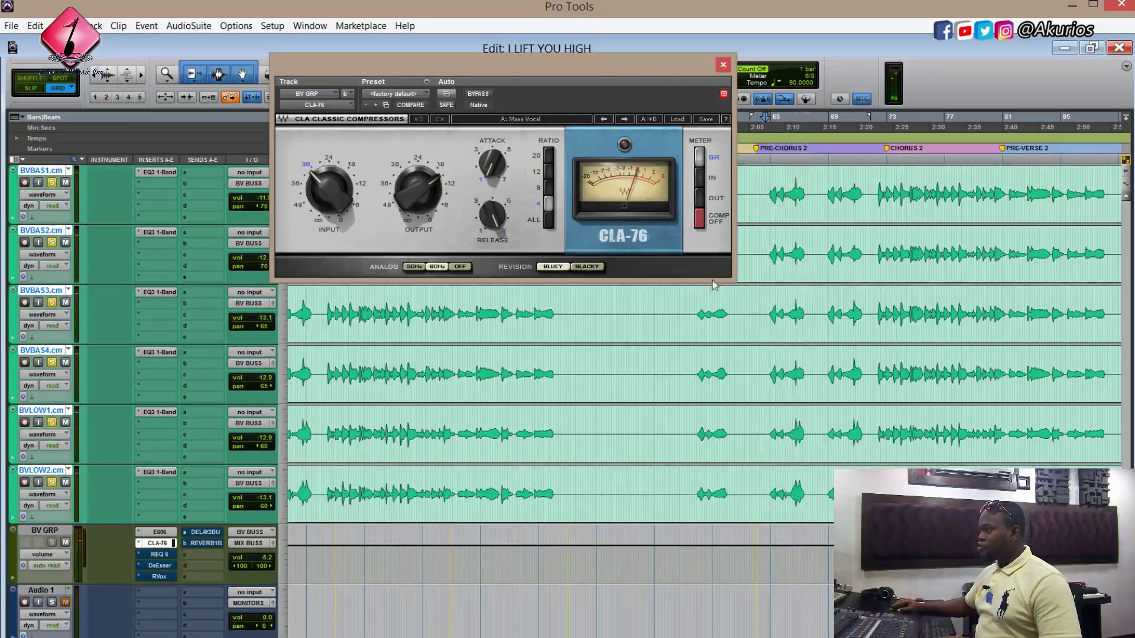
pyautogui.click(478, 95)
pyautogui.press('space')
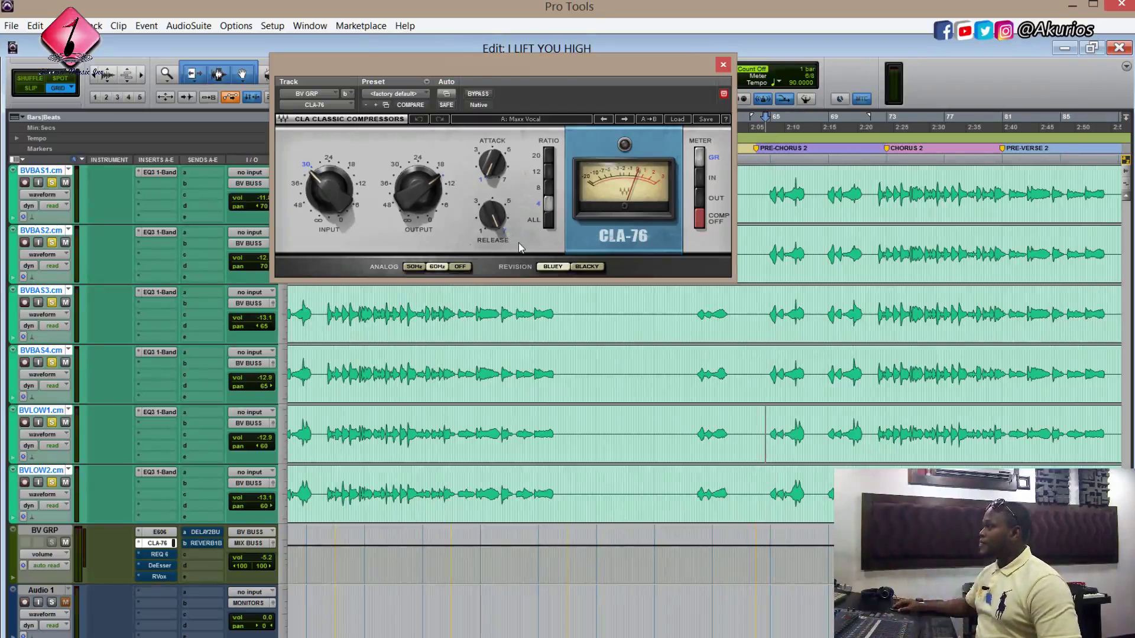
pyautogui.click(722, 65)
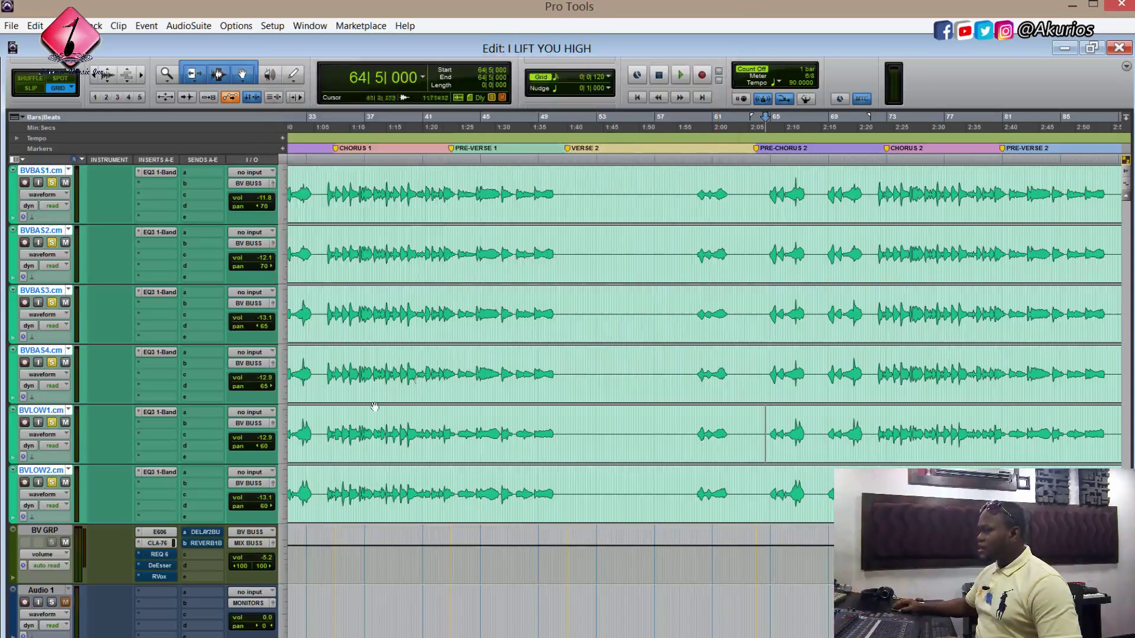
# Open the REQ 6 equalizer on BV GRP, move its window clear of the tracks, and turn its bypass off
pyautogui.click(159, 554)
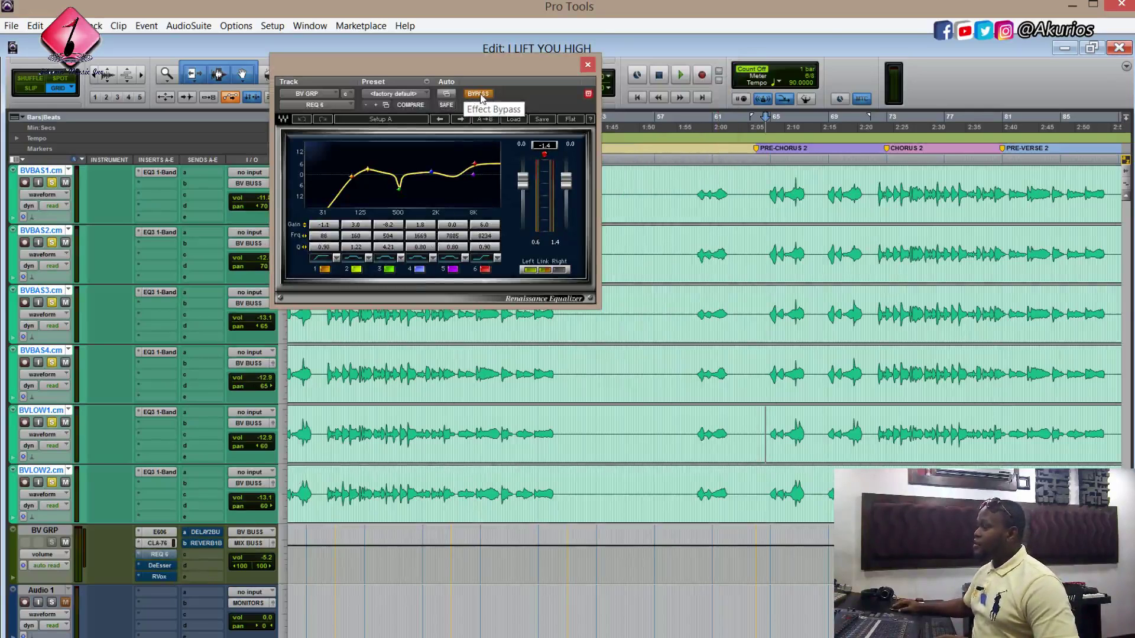
pyautogui.click(481, 96)
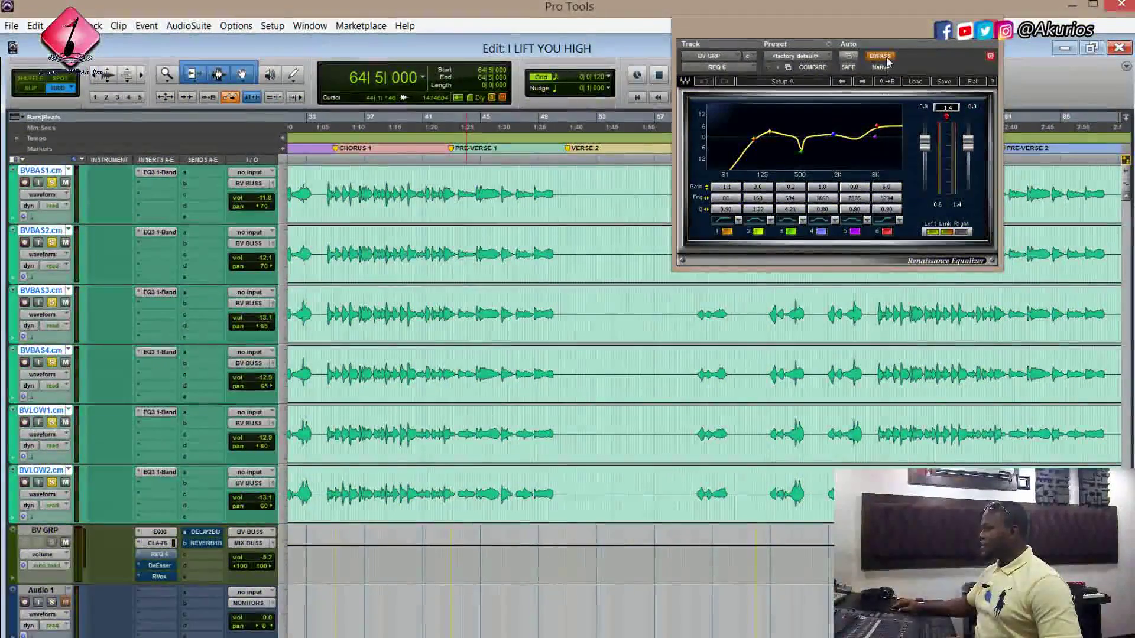
pyautogui.click(886, 58)
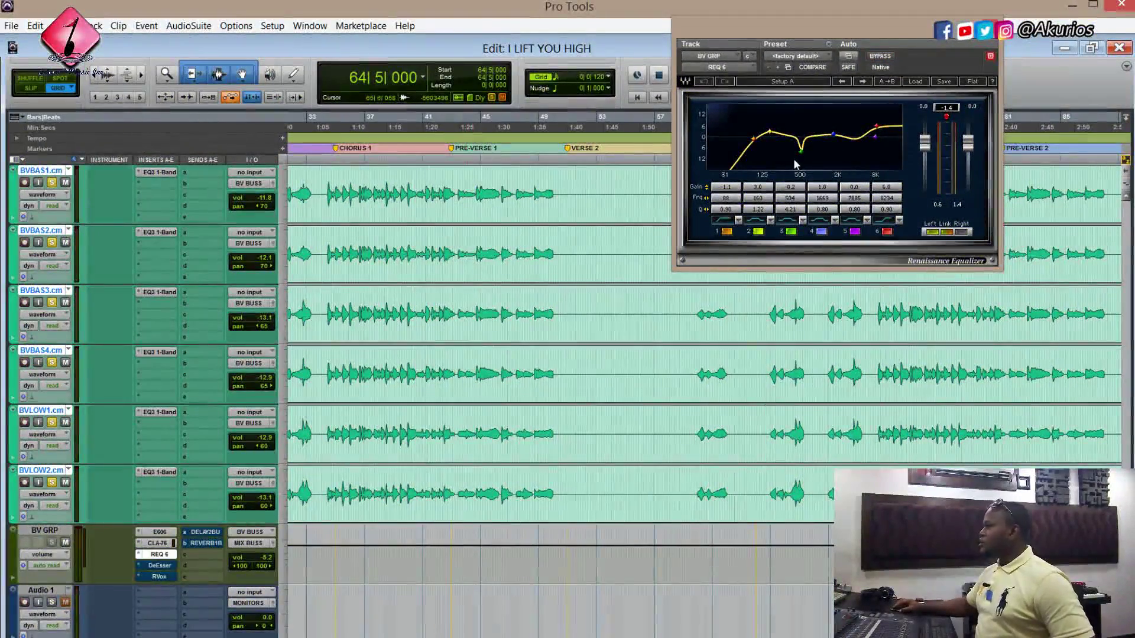
# Show the E606 beside the REQ 6 to compare their EQ curves, then close the E606 and reposition the REQ 6
pyautogui.click(159, 532)
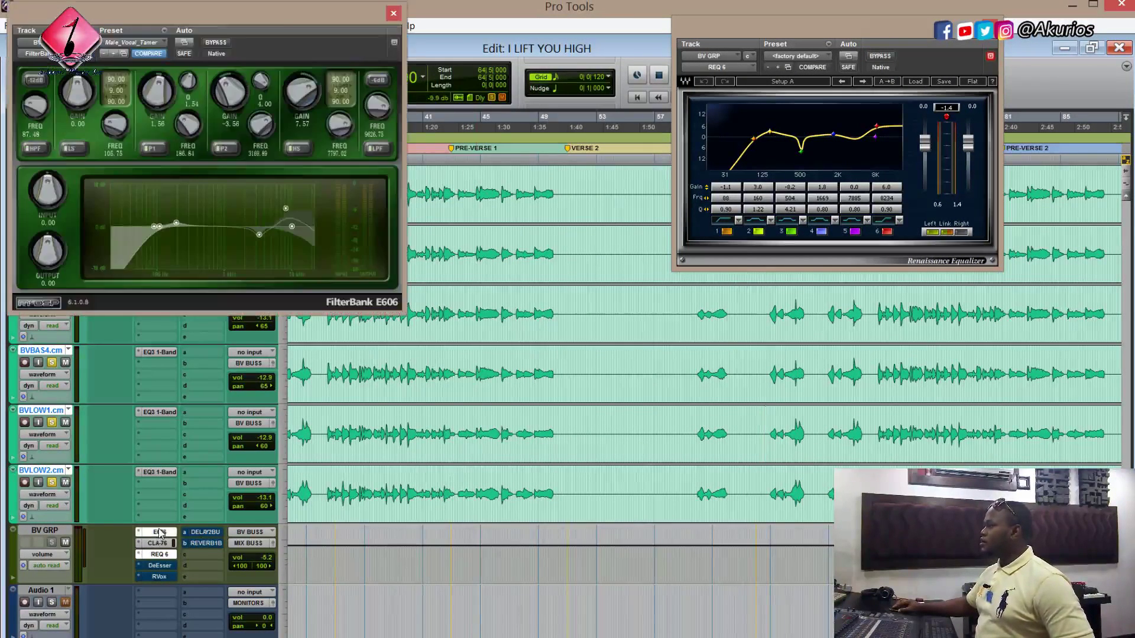
pyautogui.moveTo(251, 12); pyautogui.dragTo(473, 30)
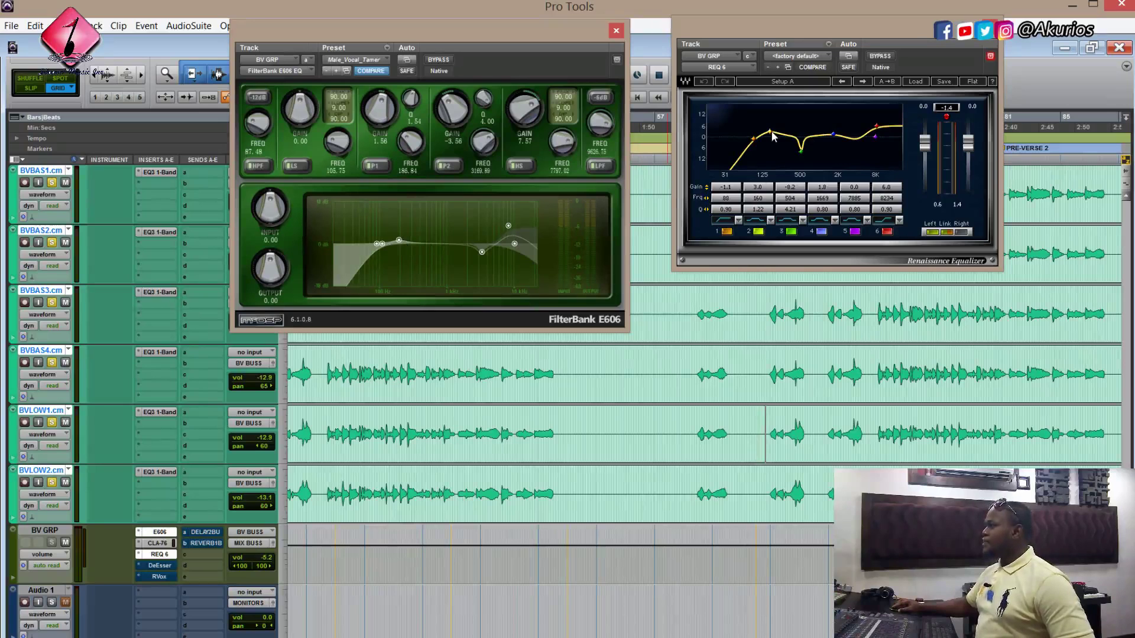
pyautogui.click(617, 31)
pyautogui.moveTo(750, 33); pyautogui.dragTo(215, 149)
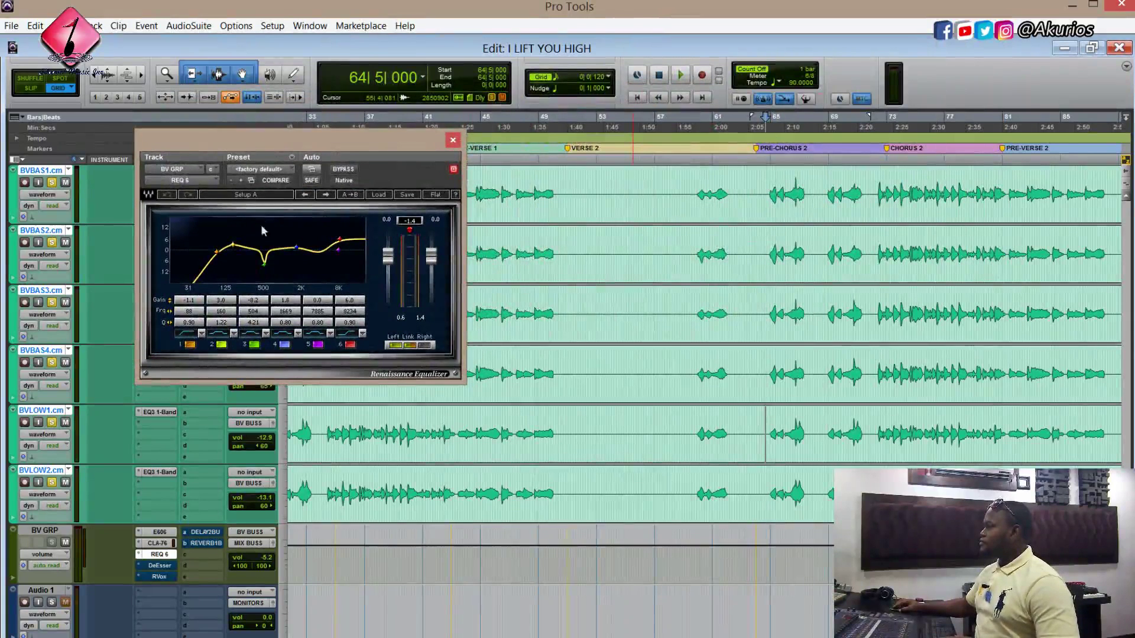
# Play the Pre-Chorus 2 phrase with the REQ 6 active and bypassed, leave it active, and close its window
pyautogui.press('space')
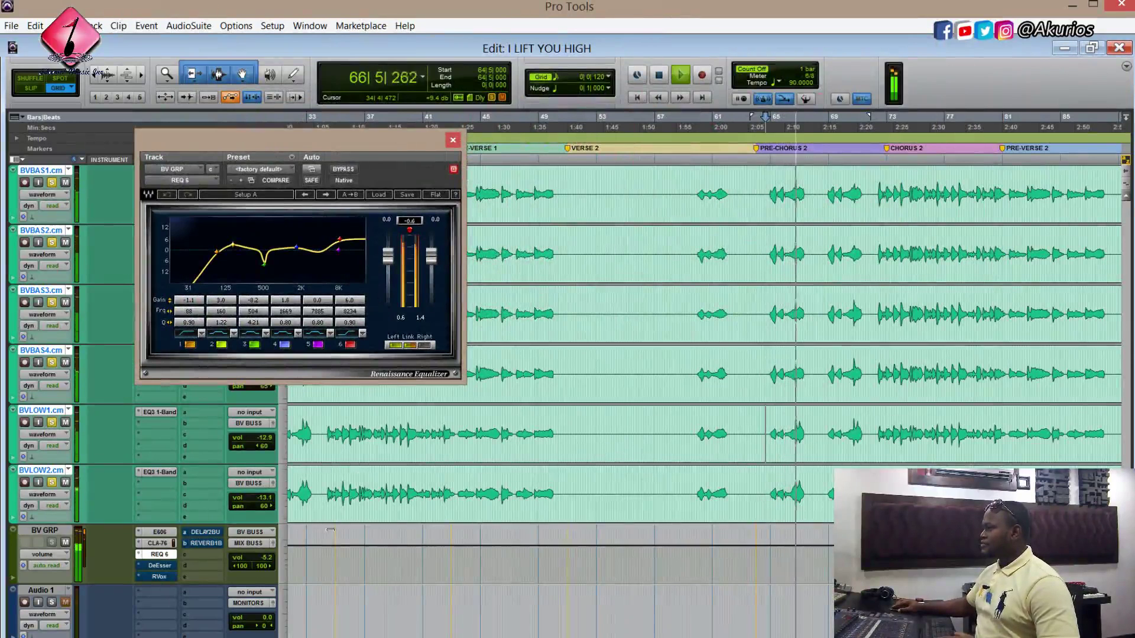
pyautogui.press('space')
pyautogui.press('space')
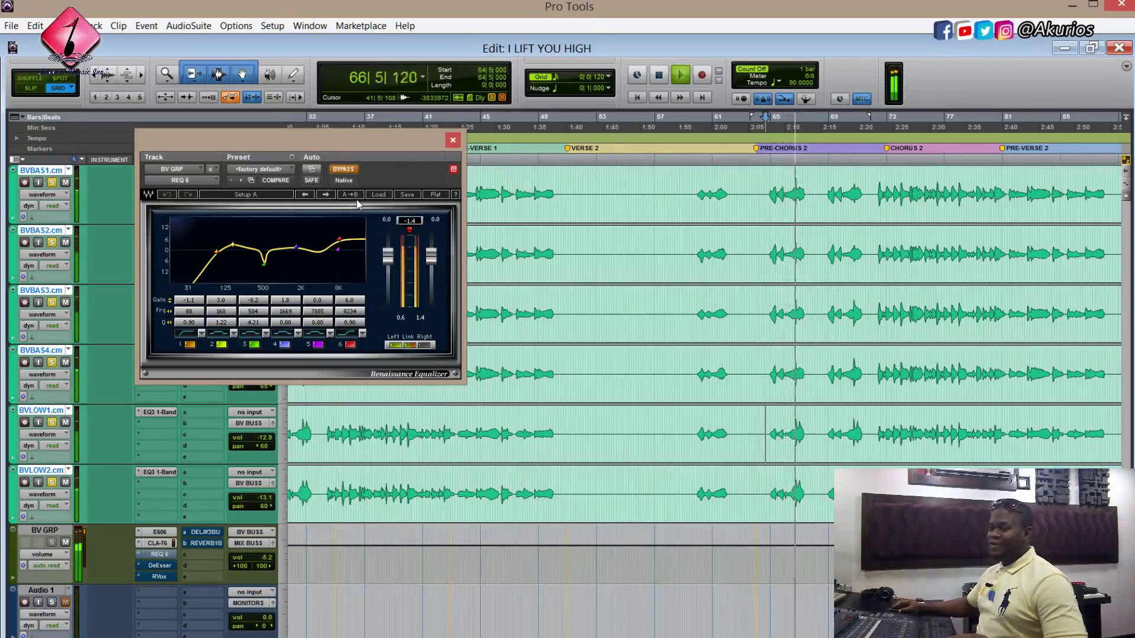
pyautogui.press('space')
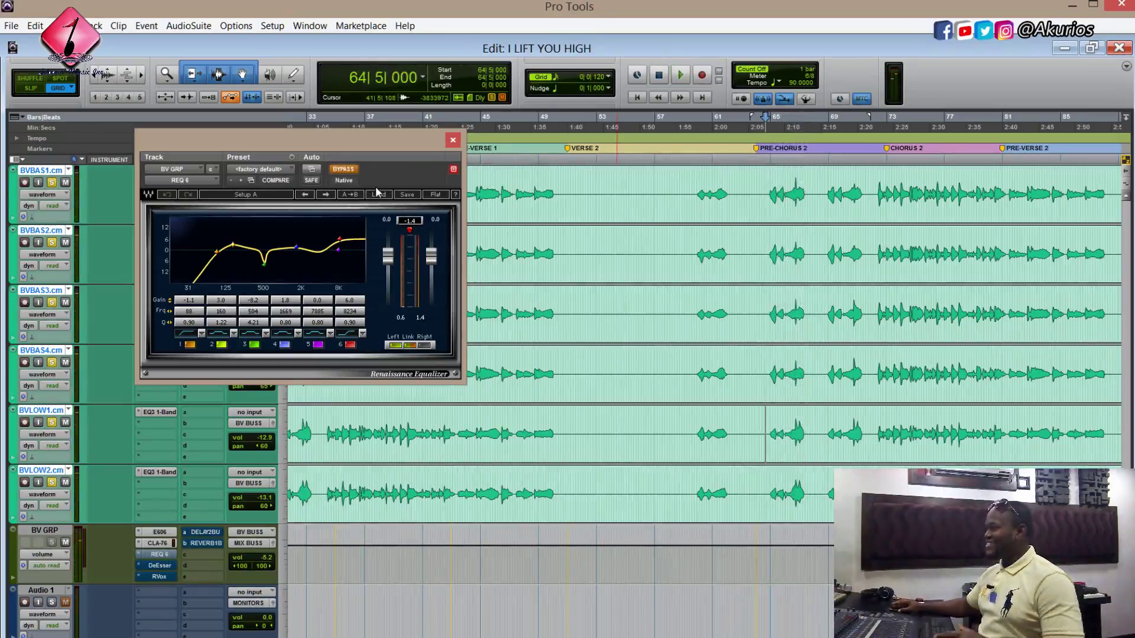
pyautogui.press('space')
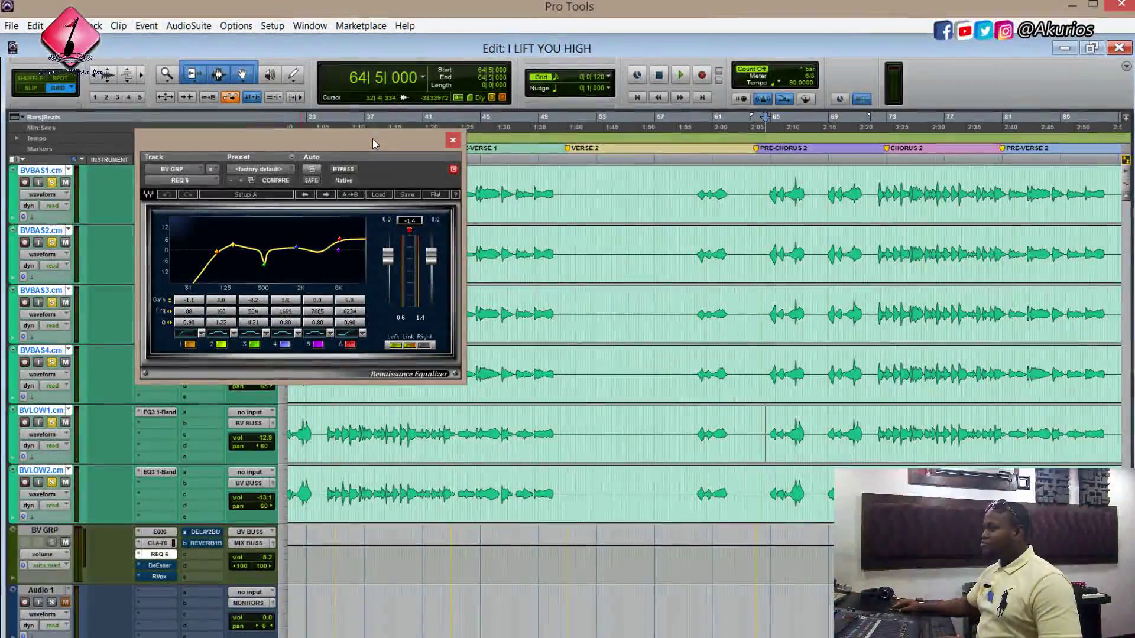
pyautogui.moveTo(372, 140)
pyautogui.mouseDown()
pyautogui.moveTo(447, 110)
pyautogui.moveTo(470, 183)
pyautogui.mouseUp()
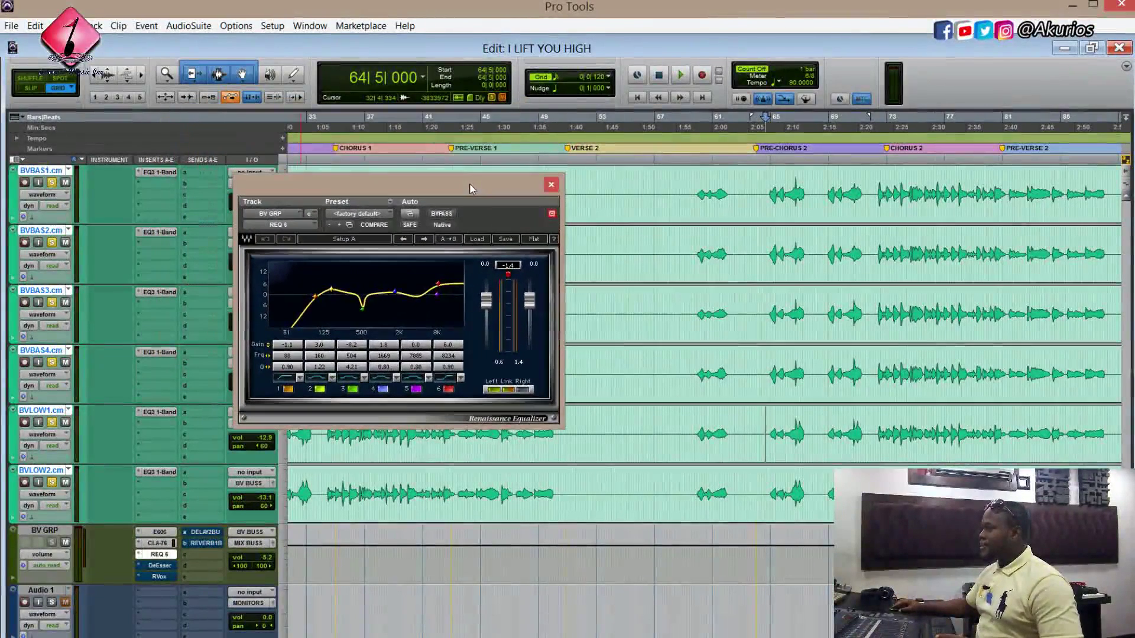
pyautogui.click(550, 187)
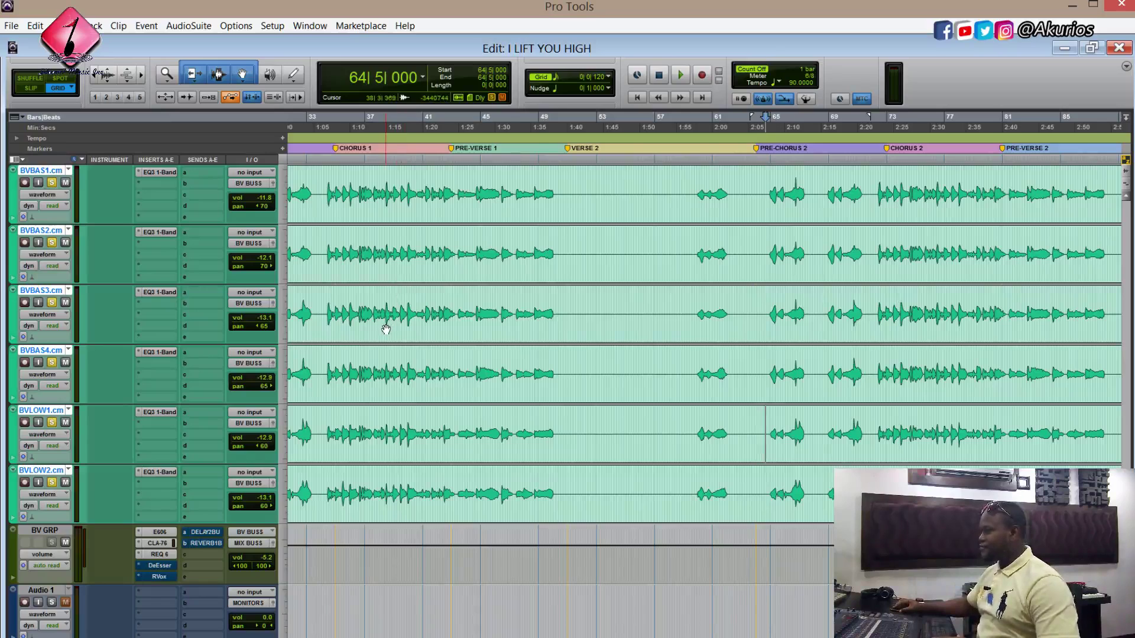
# Unsolo the backing vocal tracks and play the full mix from 64|5|000 into Chorus 2
pyautogui.click(52, 483)
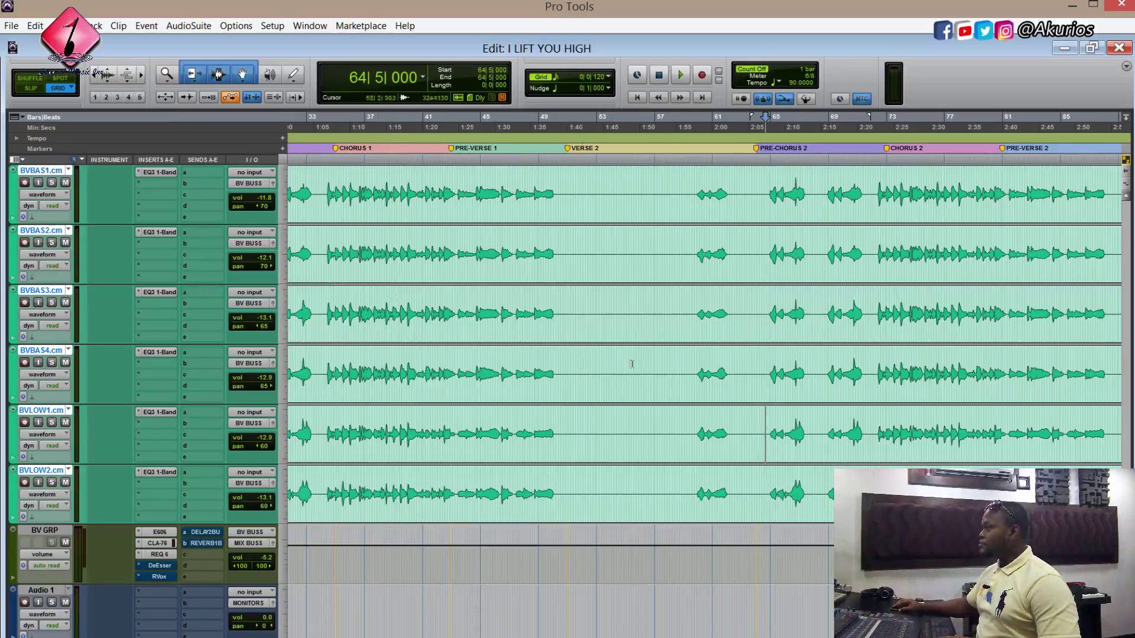
pyautogui.press('space')
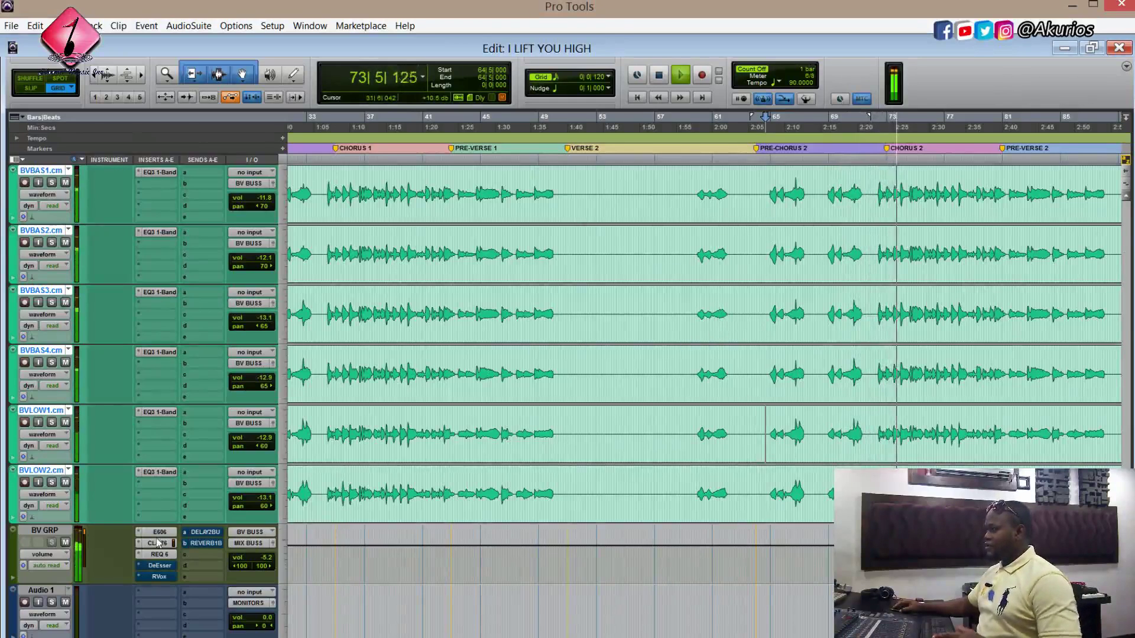
pyautogui.press('space')
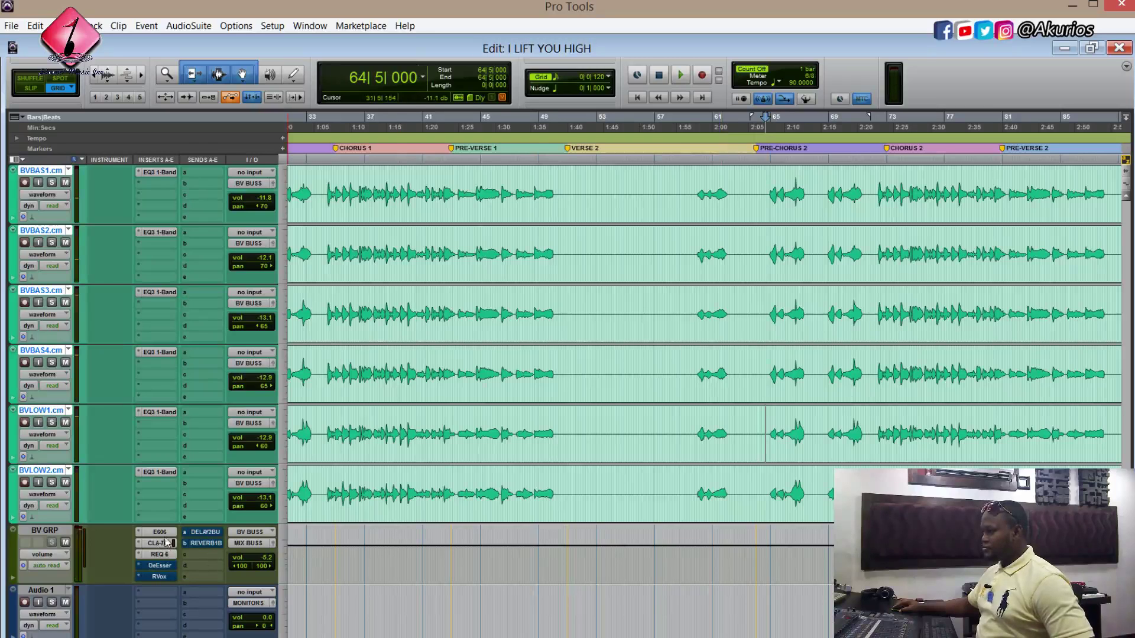
# Play the full mix from 64|5|000 while switching the REQ 6 on BV GRP between bypassed and active
pyautogui.press('space')
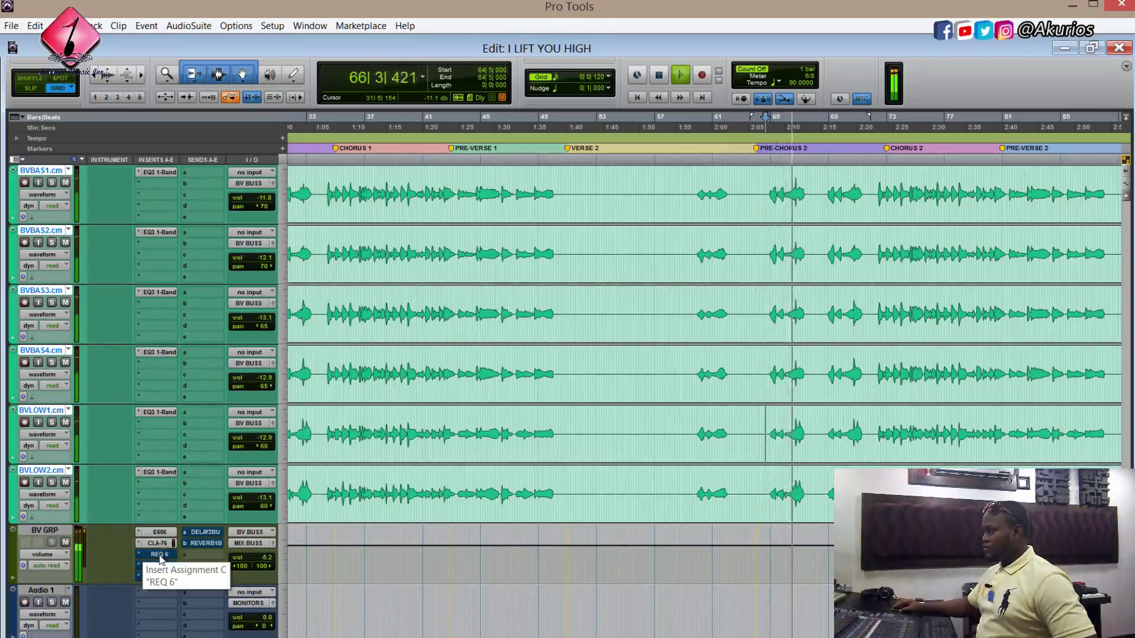
pyautogui.keyDown('ctrl'); pyautogui.click(159, 555); pyautogui.keyUp('ctrl')
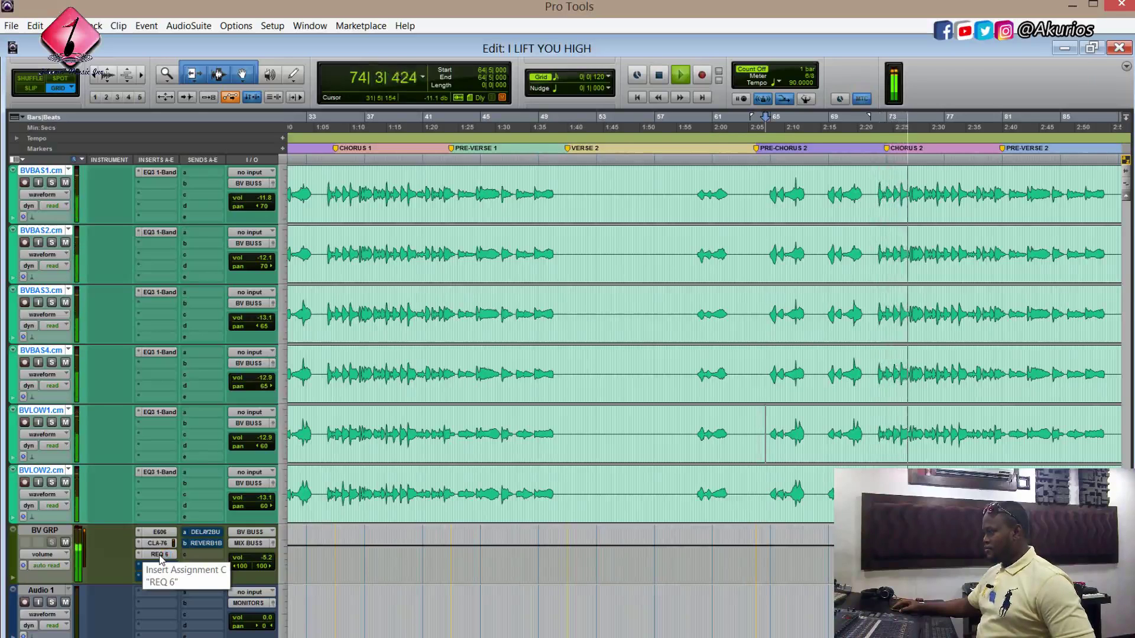
pyautogui.keyDown('ctrl'); pyautogui.click(160, 555); pyautogui.keyUp('ctrl')
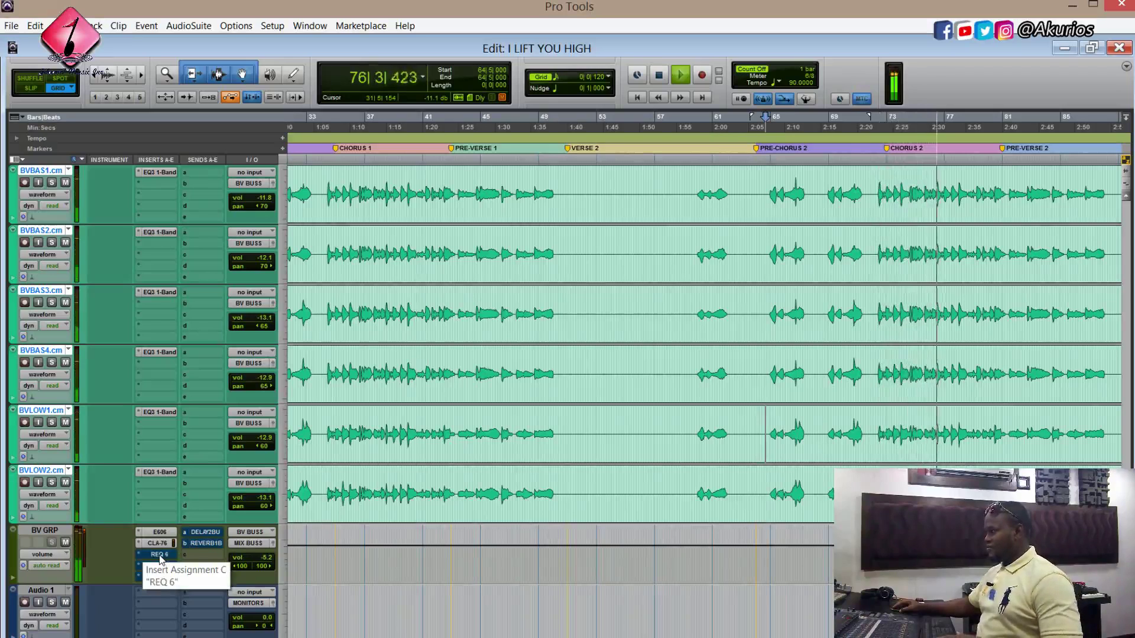
pyautogui.keyDown('ctrl'); pyautogui.click(161, 555); pyautogui.keyUp('ctrl')
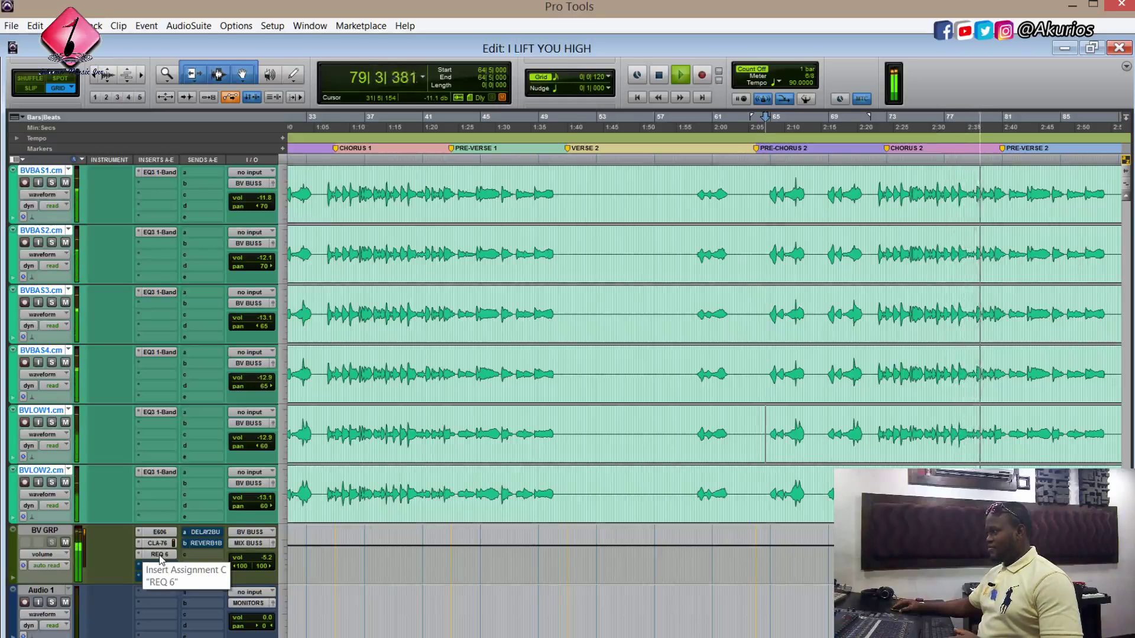
pyautogui.press('space')
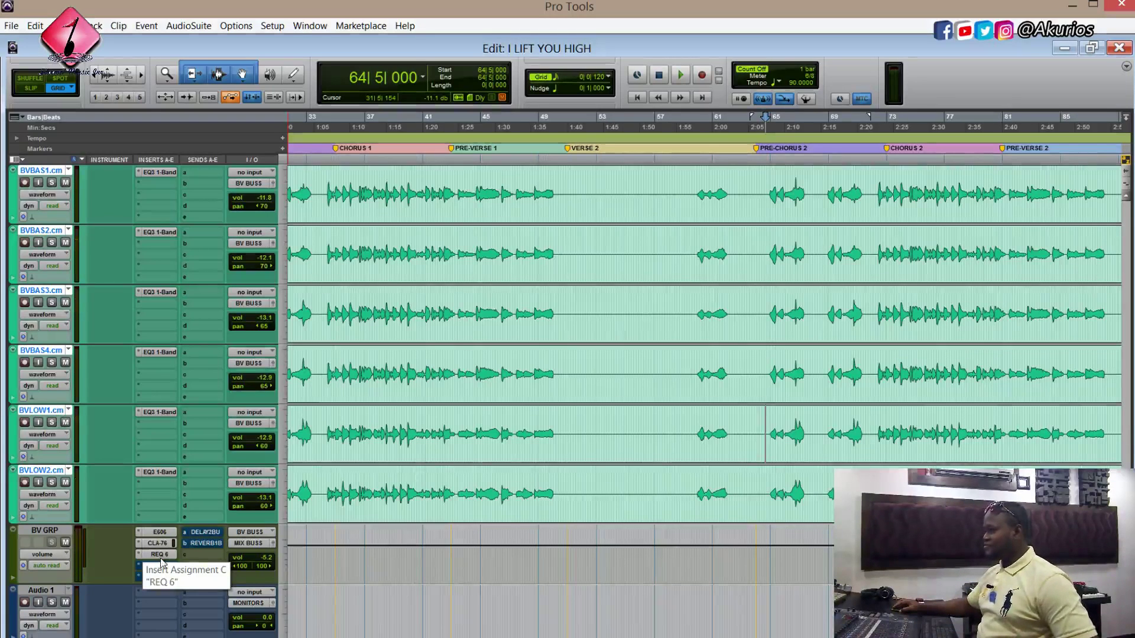
# Replay the full mix from Pre-Chorus 2, toggle the REQ 6 bypass several times, and leave the equalizer active
pyautogui.press('space')
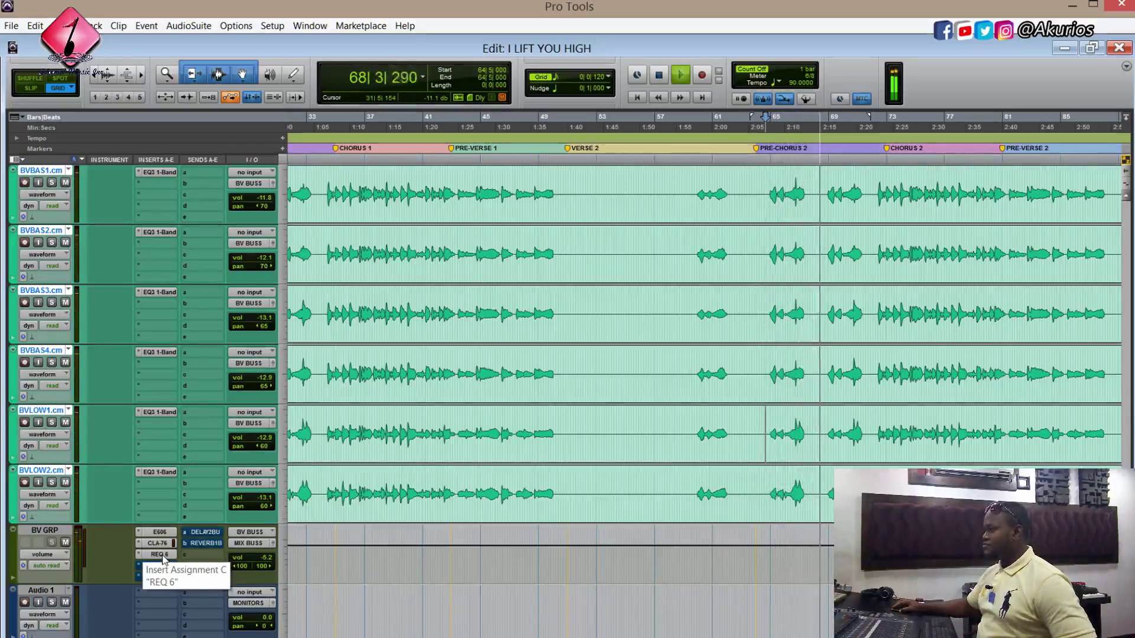
pyautogui.keyDown('ctrl'); pyautogui.click(159, 555); pyautogui.keyUp('ctrl')
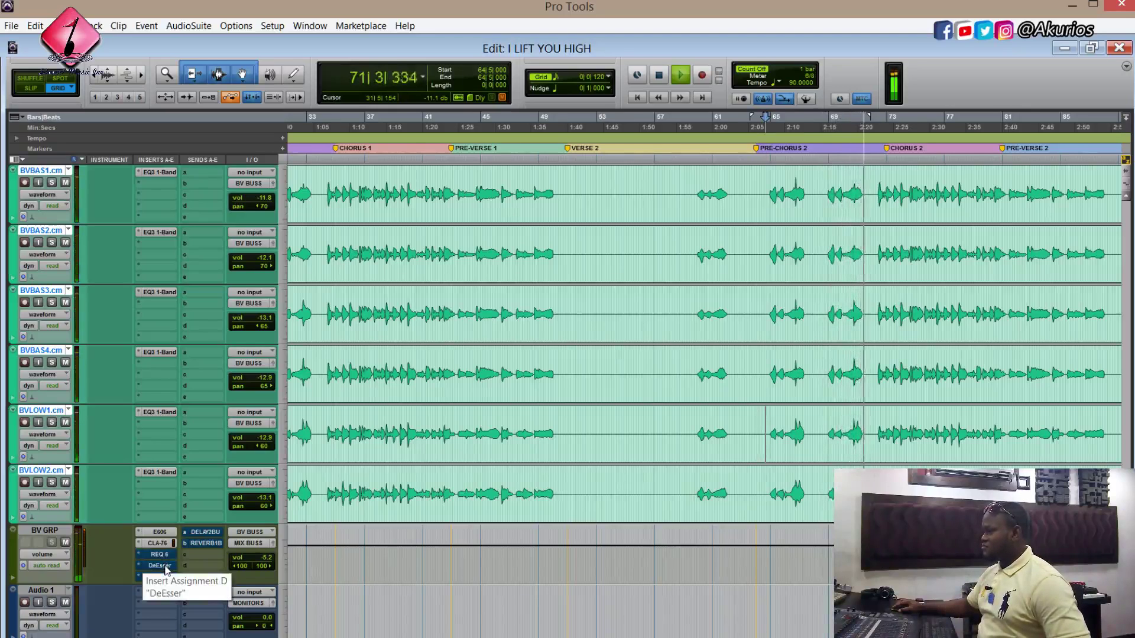
pyautogui.keyDown('ctrl'); pyautogui.click(165, 557); pyautogui.keyUp('ctrl')
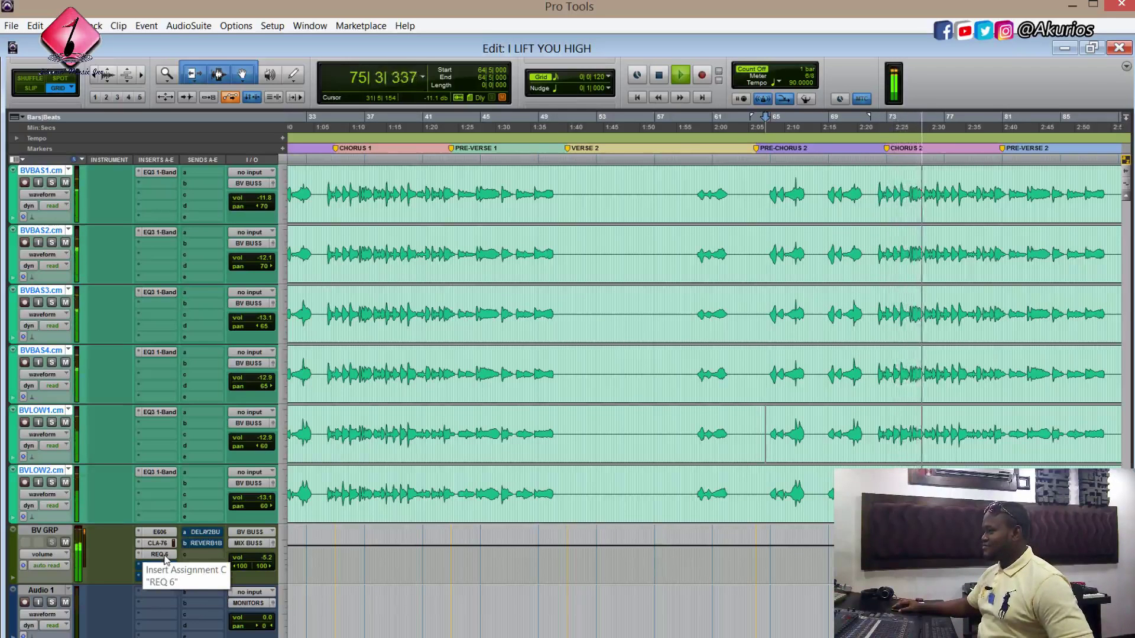
pyautogui.keyDown('ctrl'); pyautogui.click(165, 555); pyautogui.keyUp('ctrl')
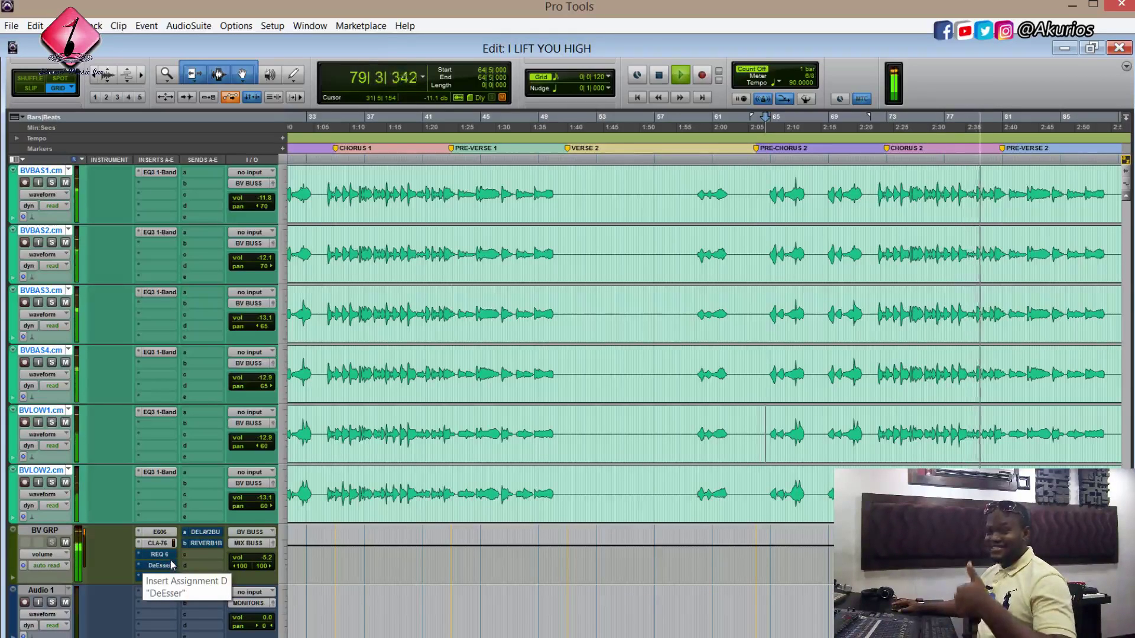
pyautogui.keyDown('ctrl'); pyautogui.click(169, 557); pyautogui.keyUp('ctrl')
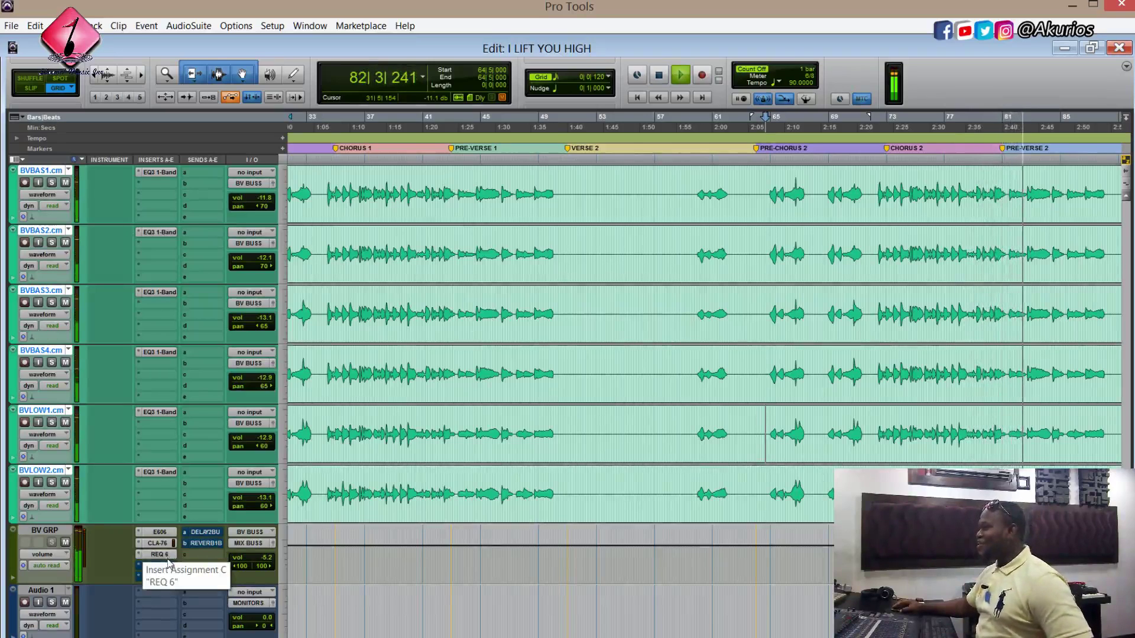
pyautogui.press('space')
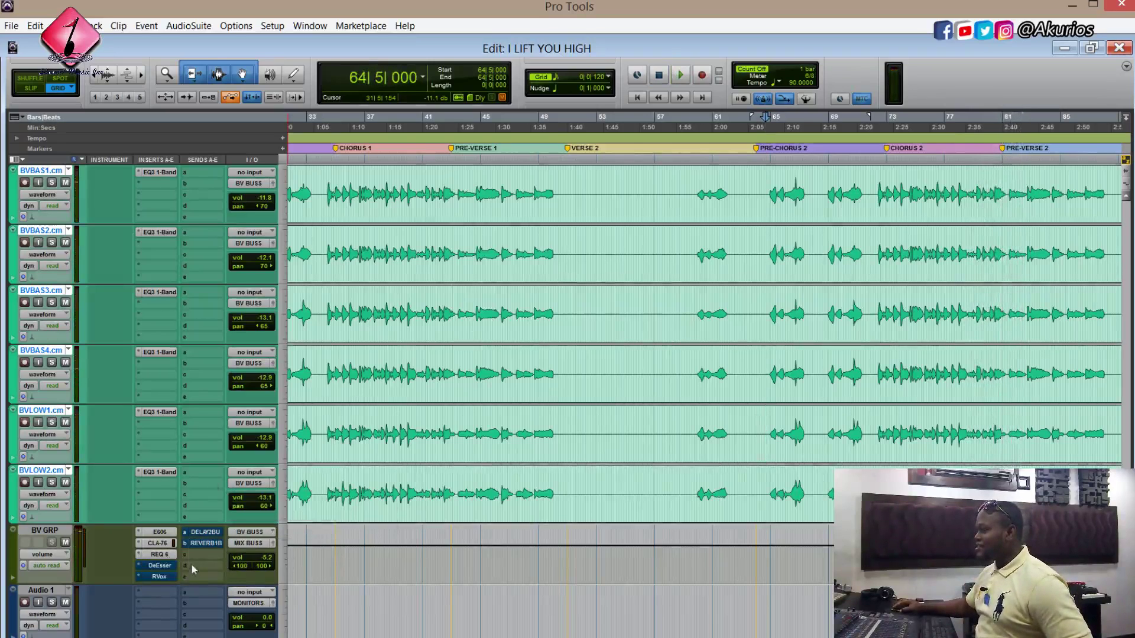
# Open the DeEsser on BV GRP, start playback from 34|2|240 just before Chorus 1, and solo the backing vocals
pyautogui.click(160, 567)
pyautogui.moveTo(396, 198); pyautogui.dragTo(507, 152)
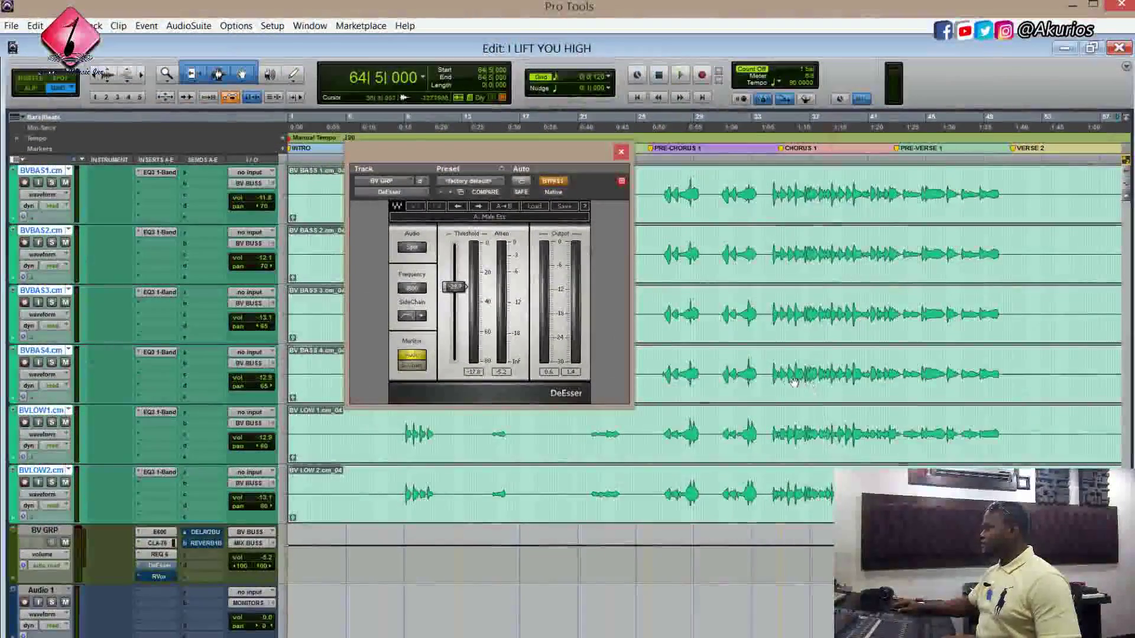
pyautogui.click(770, 360)
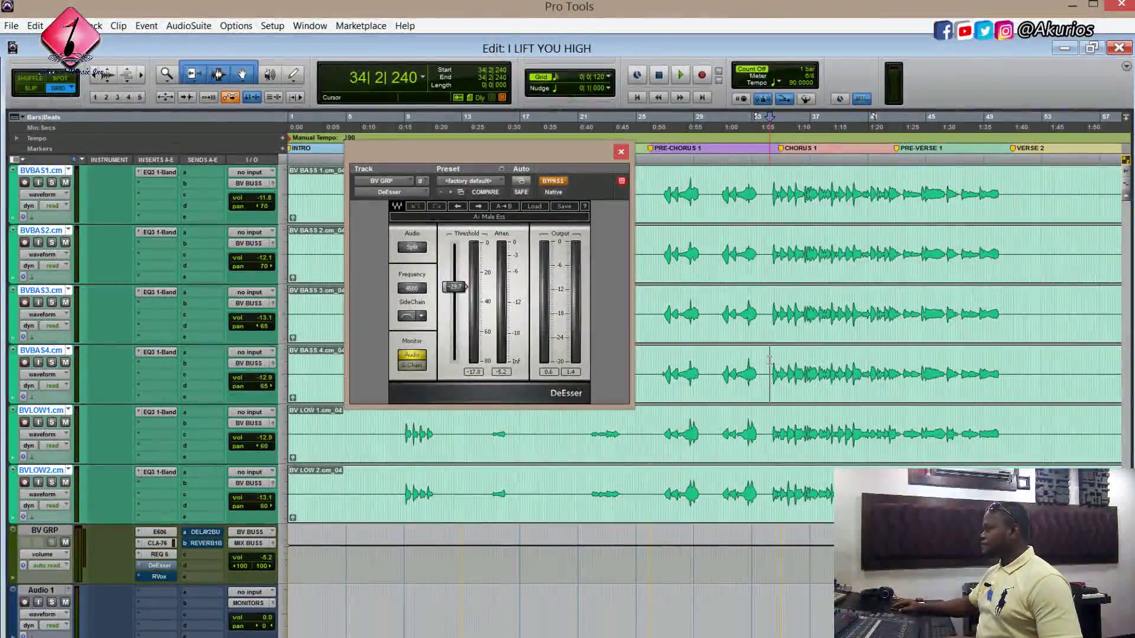
pyautogui.press('space')
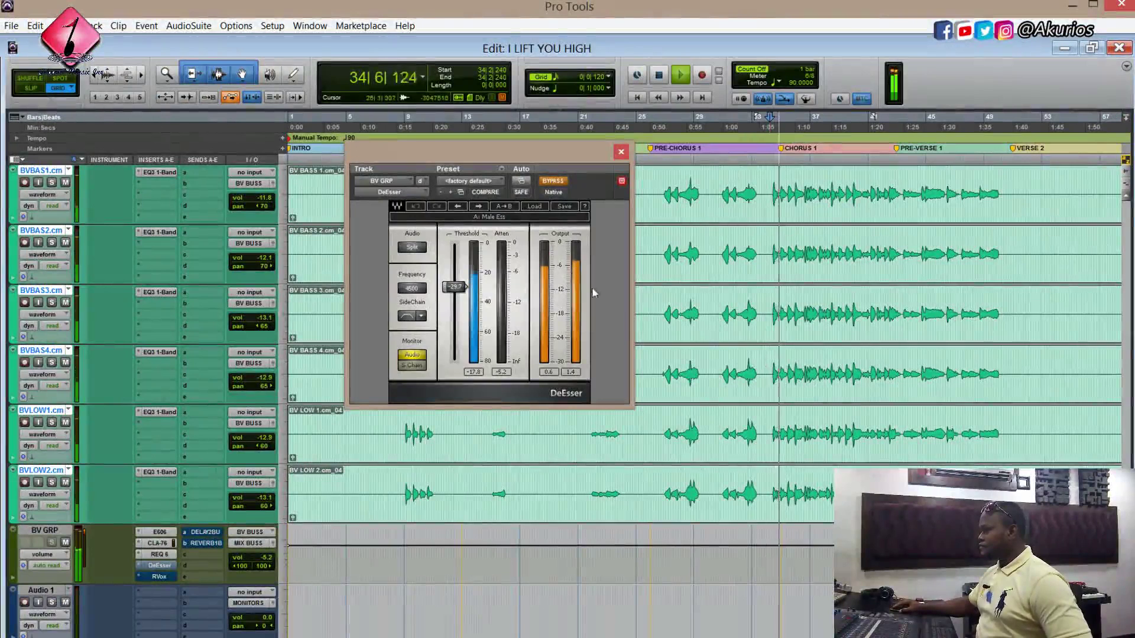
pyautogui.click(52, 483)
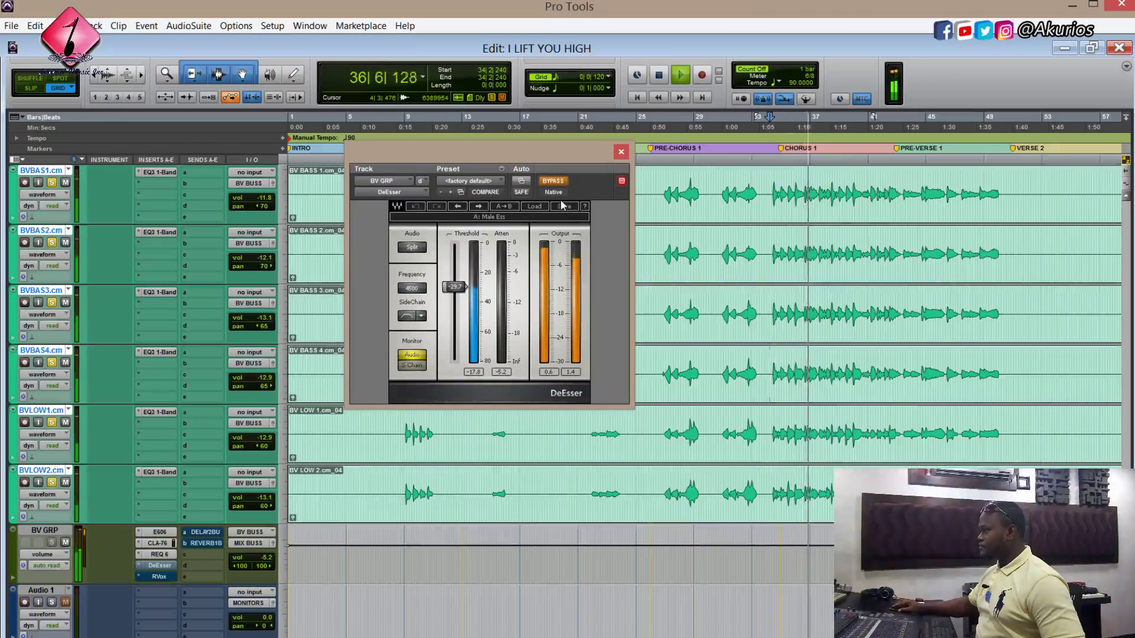
# Activate the DeEsser on BV GRP during Chorus 1, compare it with bypass, and leave it active
pyautogui.click(552, 182)
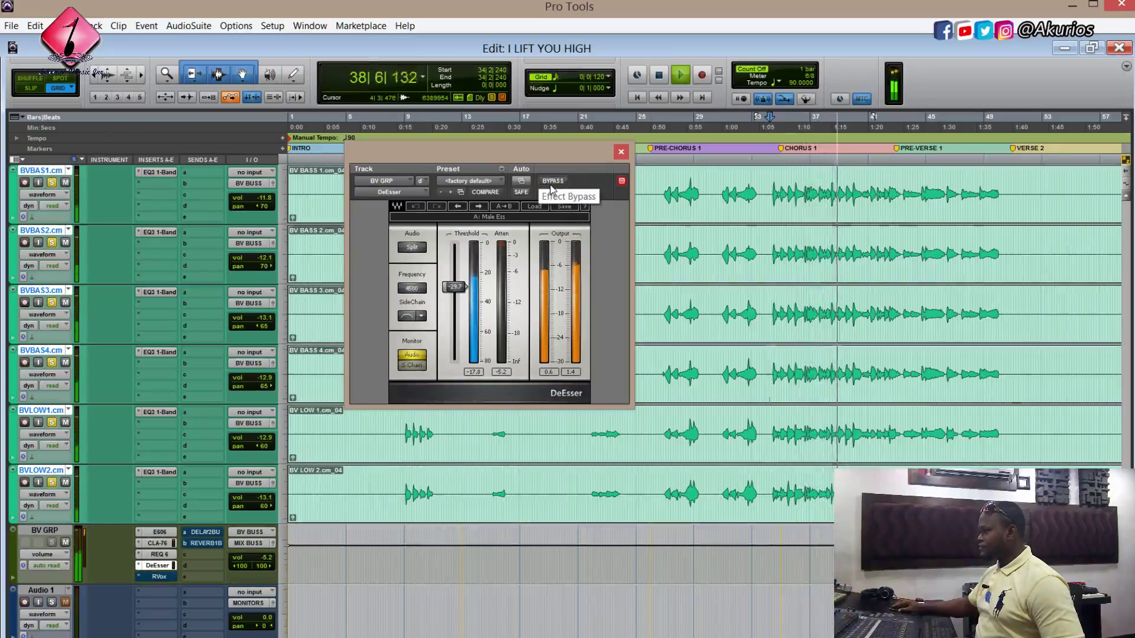
pyautogui.click(554, 182)
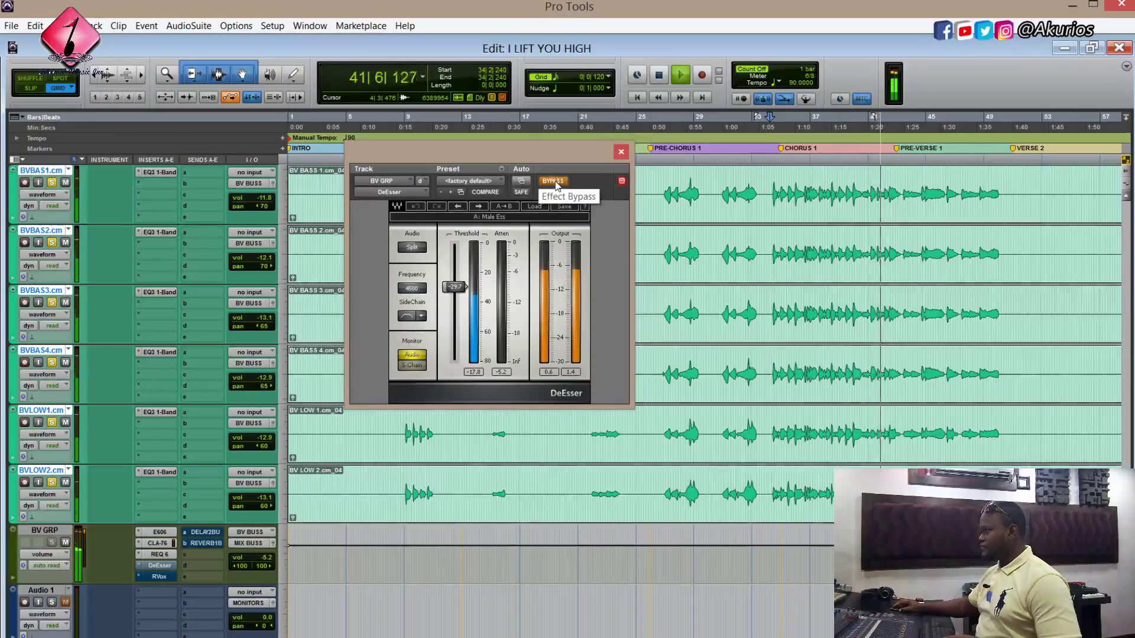
pyautogui.click(553, 181)
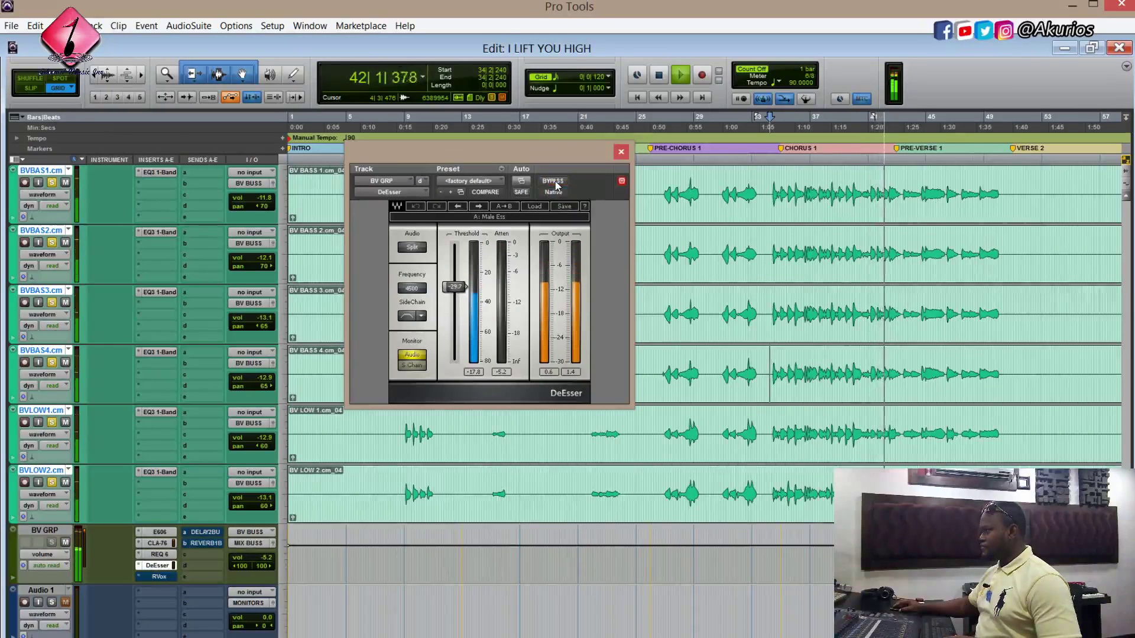
# Replay the end of Chorus 1 from 39|5|240 to compare the DeEsser active and bypassed, leaving it active
pyautogui.click(857, 355)
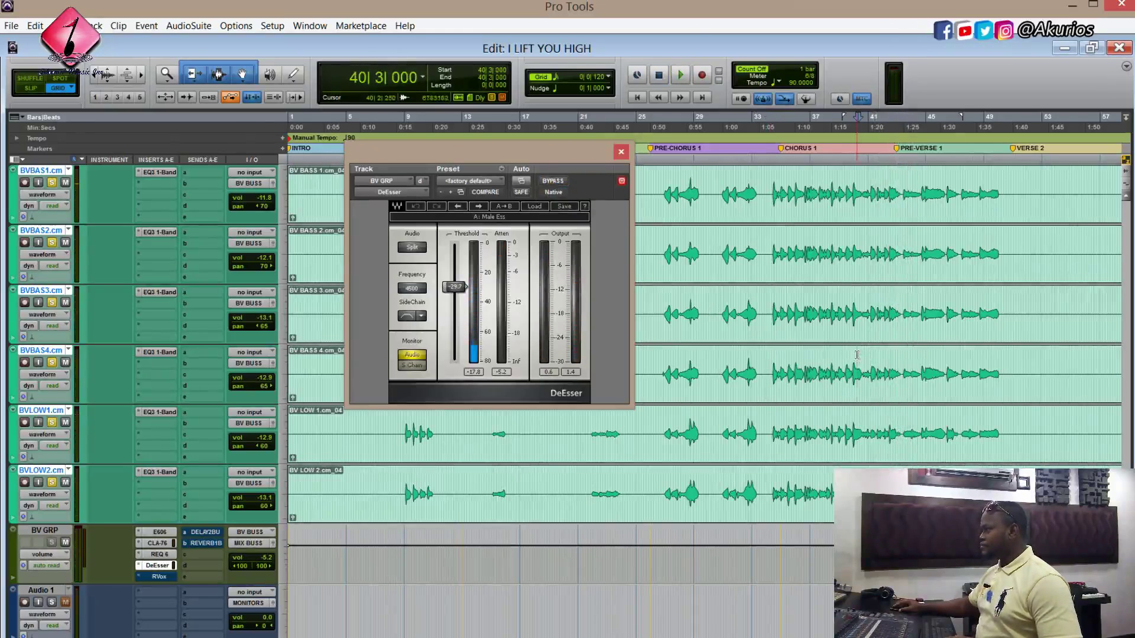
pyautogui.click(851, 357)
pyautogui.press('space')
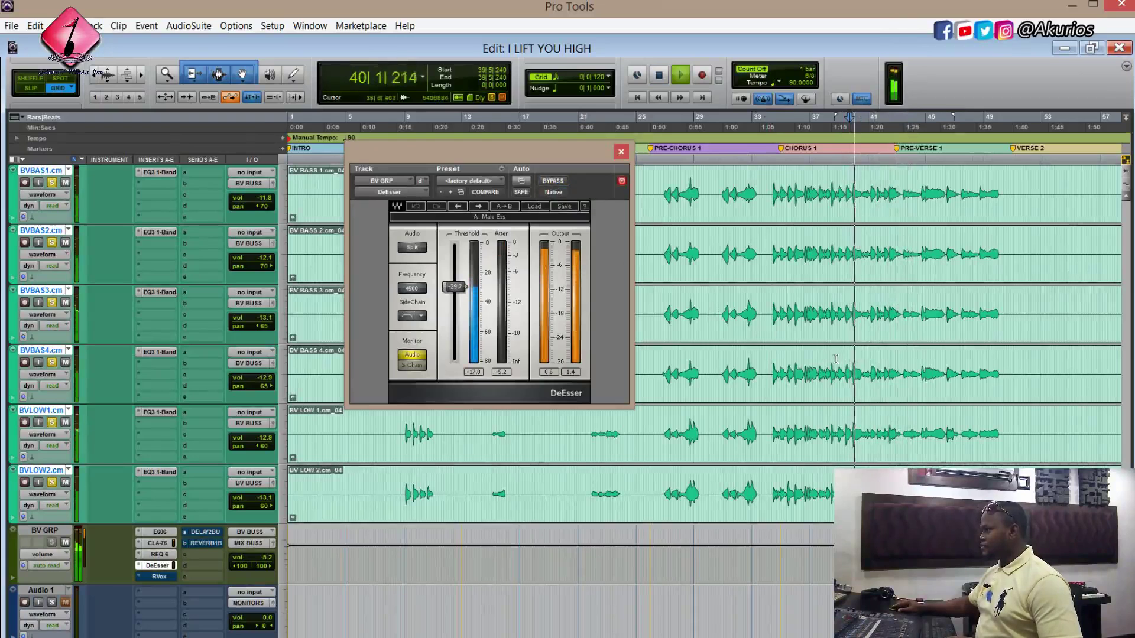
pyautogui.click(553, 181)
pyautogui.press('space')
pyautogui.press('space')
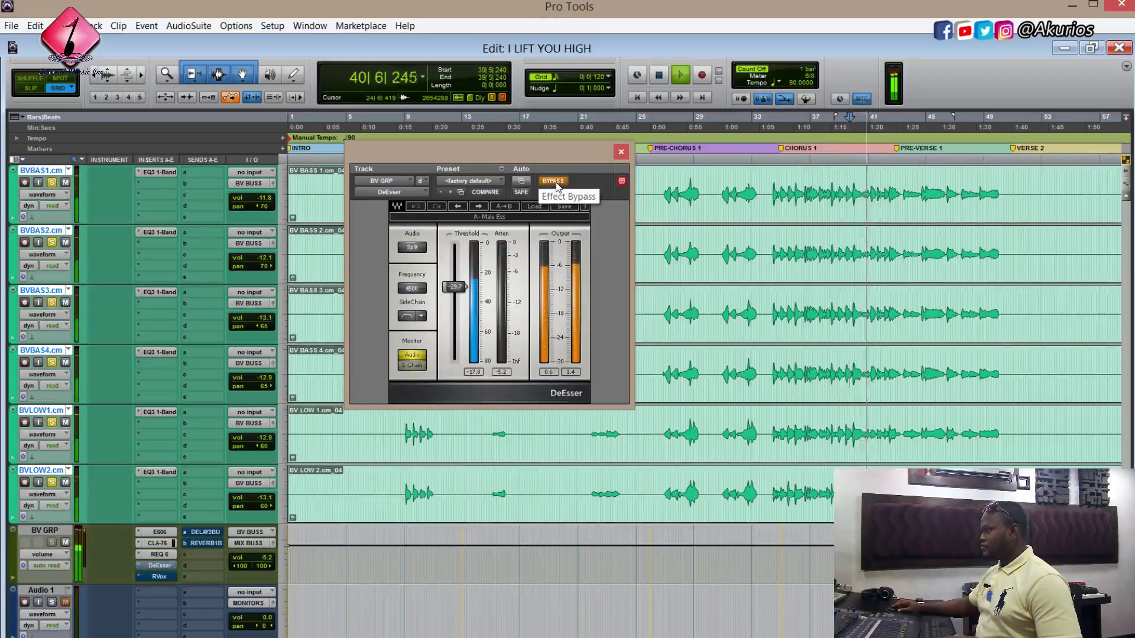
pyautogui.press('space')
pyautogui.click(555, 182)
pyautogui.press('space')
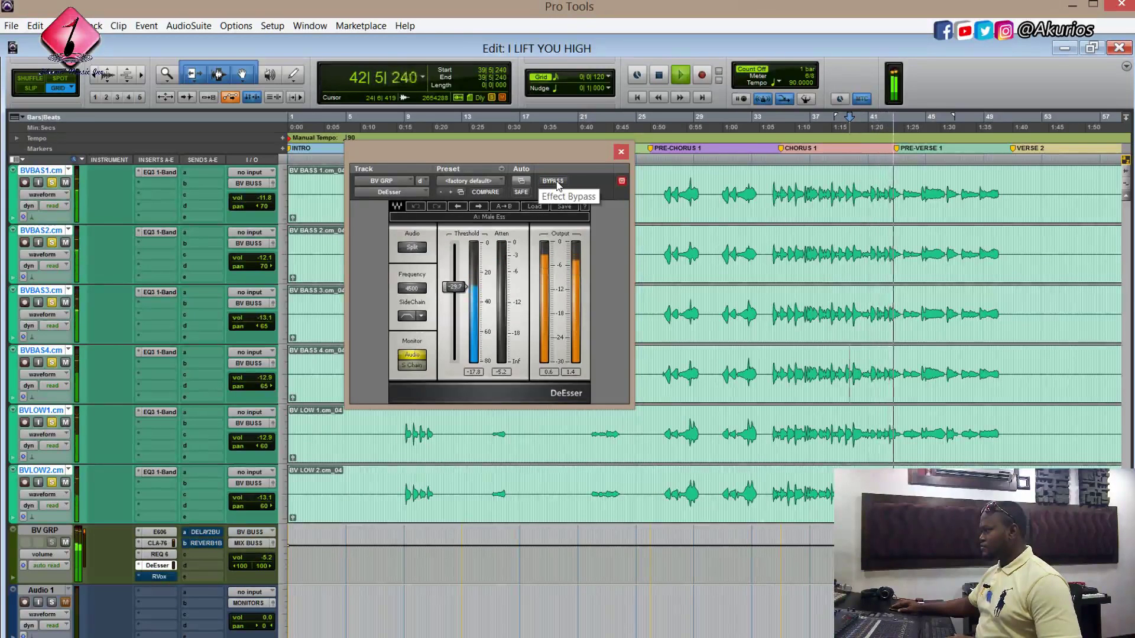
pyautogui.press('space')
# Play the short passage from 42|1|240 with the DeEsser bypassed and then active, and stop playback
pyautogui.click(884, 359)
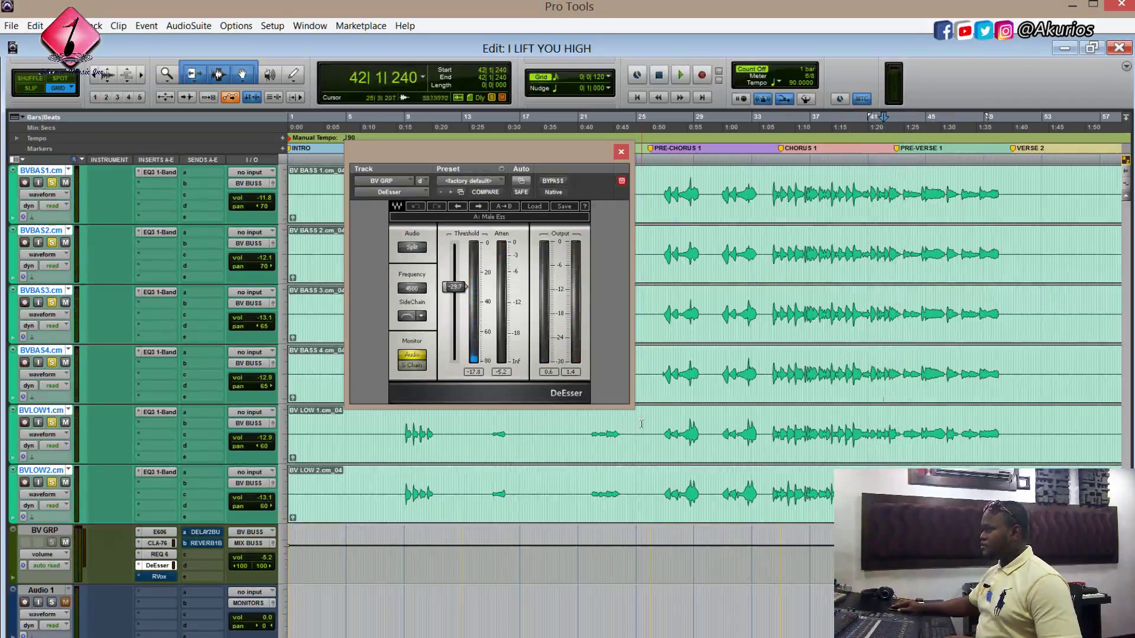
pyautogui.click(556, 182)
pyautogui.press('space')
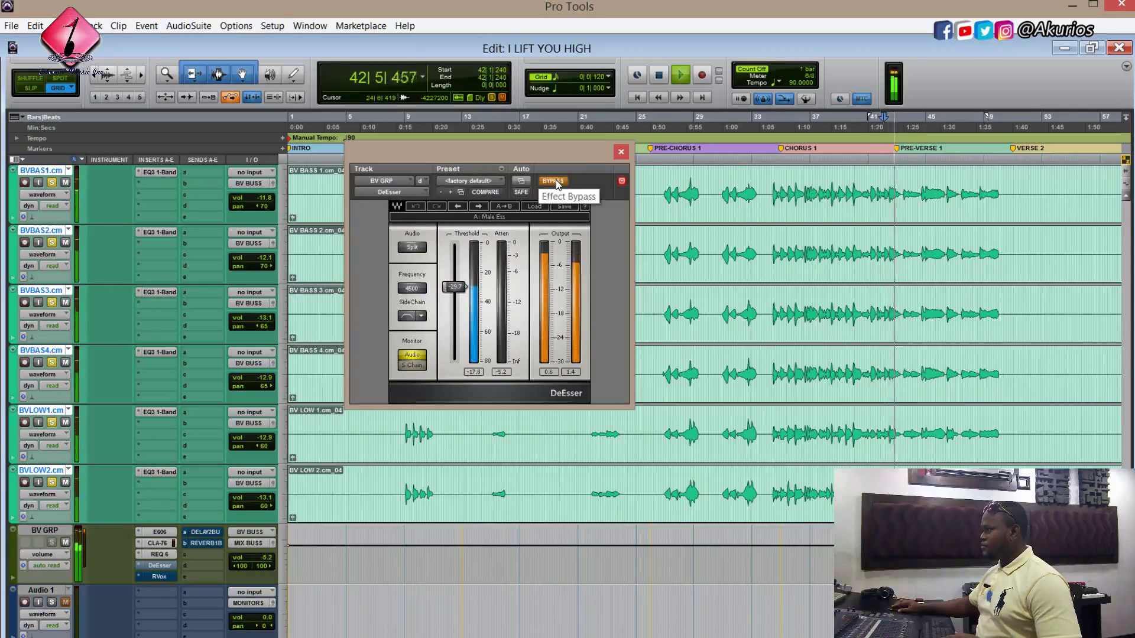
pyautogui.click(556, 182)
pyautogui.press('space')
pyautogui.press('space')
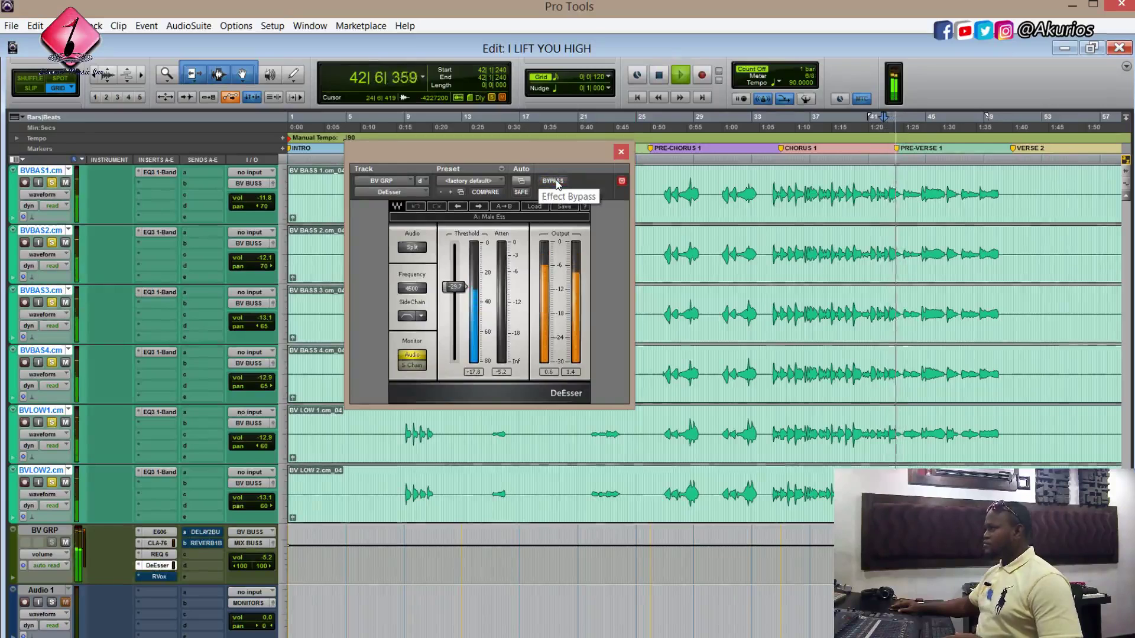
pyautogui.press('space')
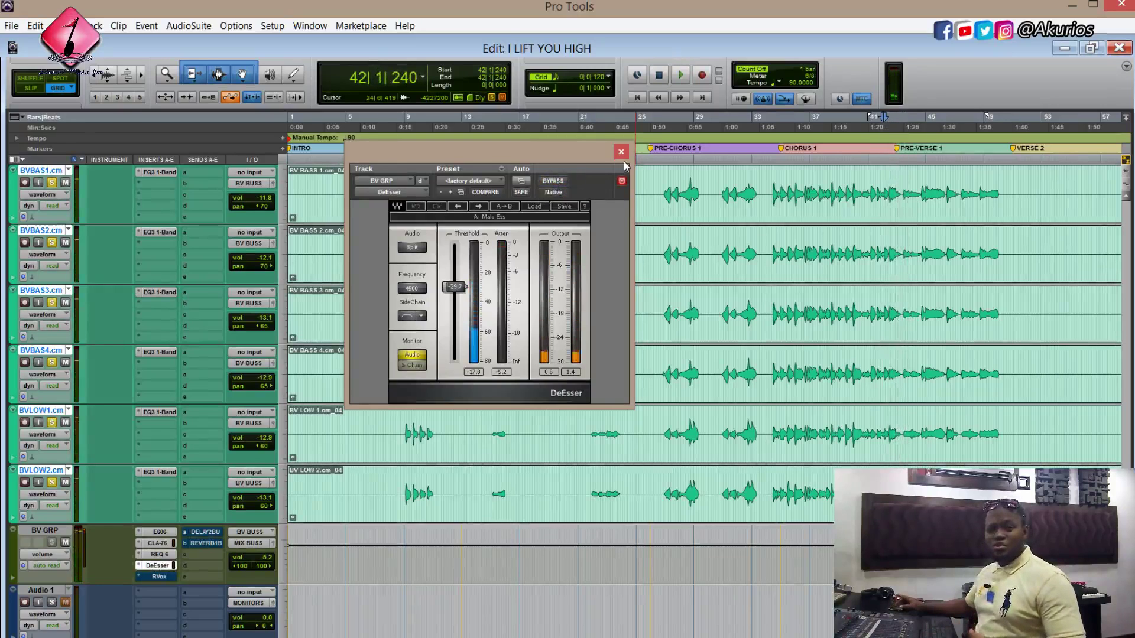
# Play the backing vocals from 26|5|000 to compare RVox on BV GRP active and bypassed, leave it active, and close the plug-in
pyautogui.click(621, 153)
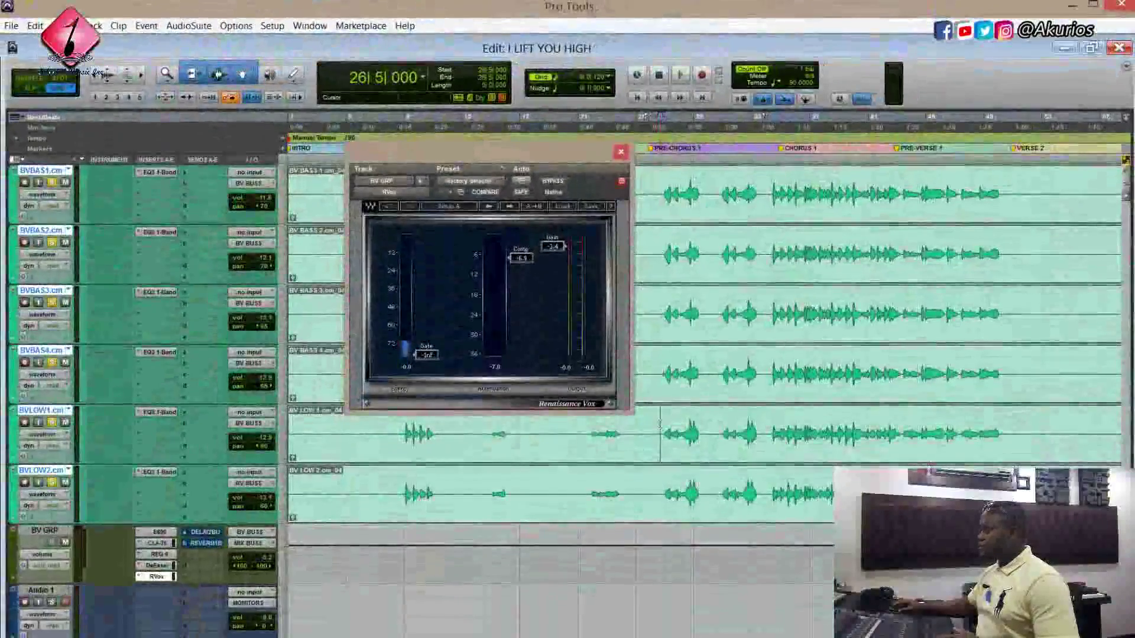
pyautogui.click(659, 424)
pyautogui.press('space')
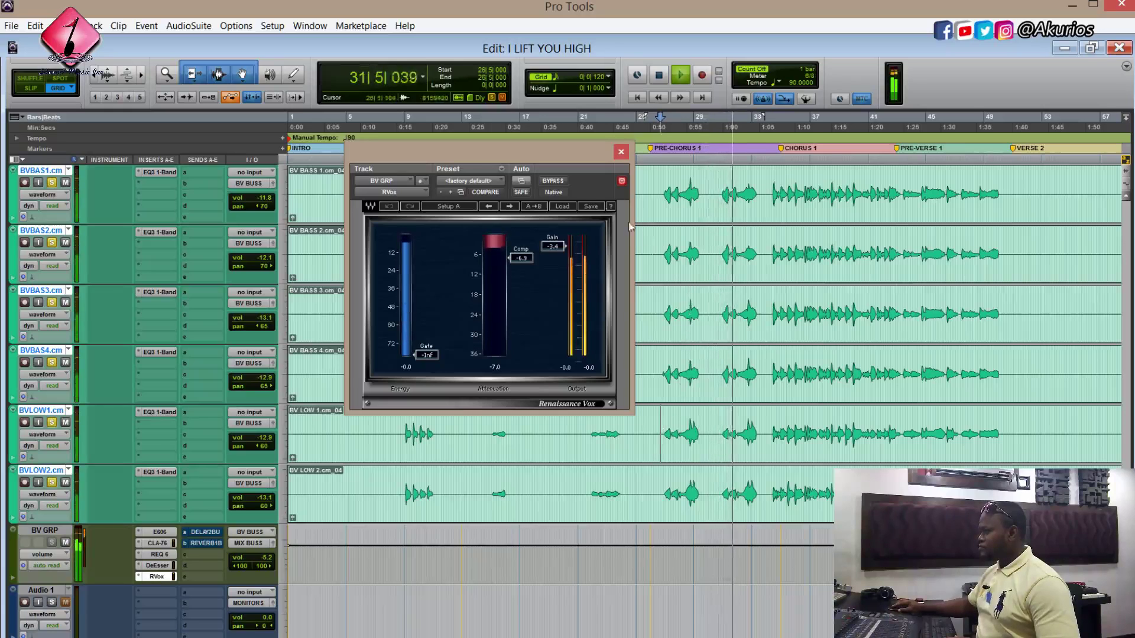
pyautogui.click(553, 180)
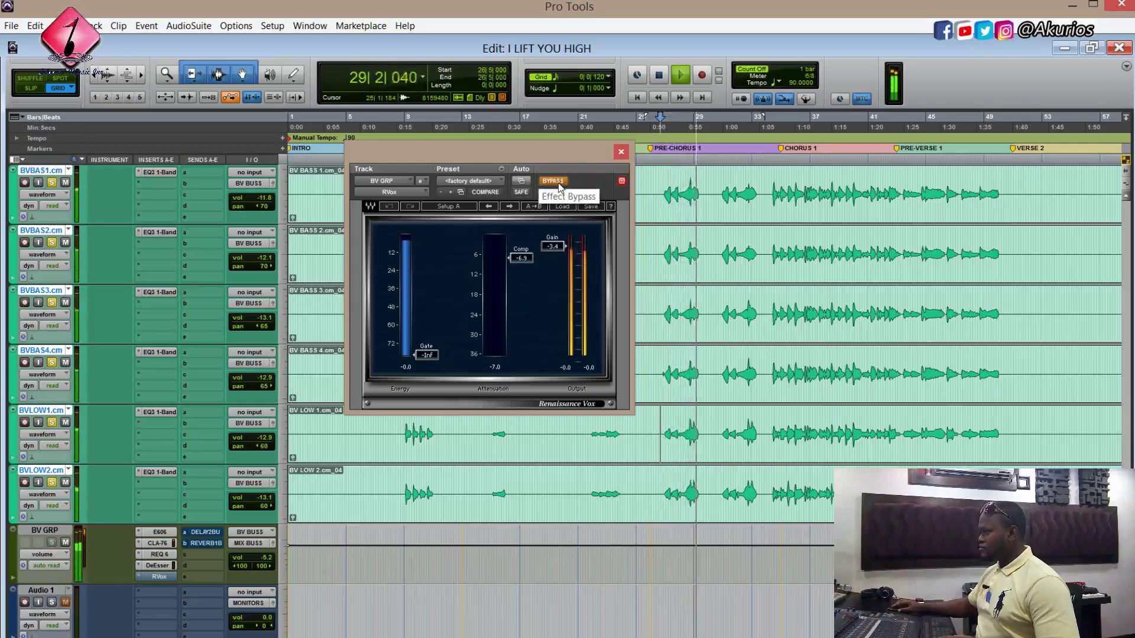
pyautogui.click(559, 185)
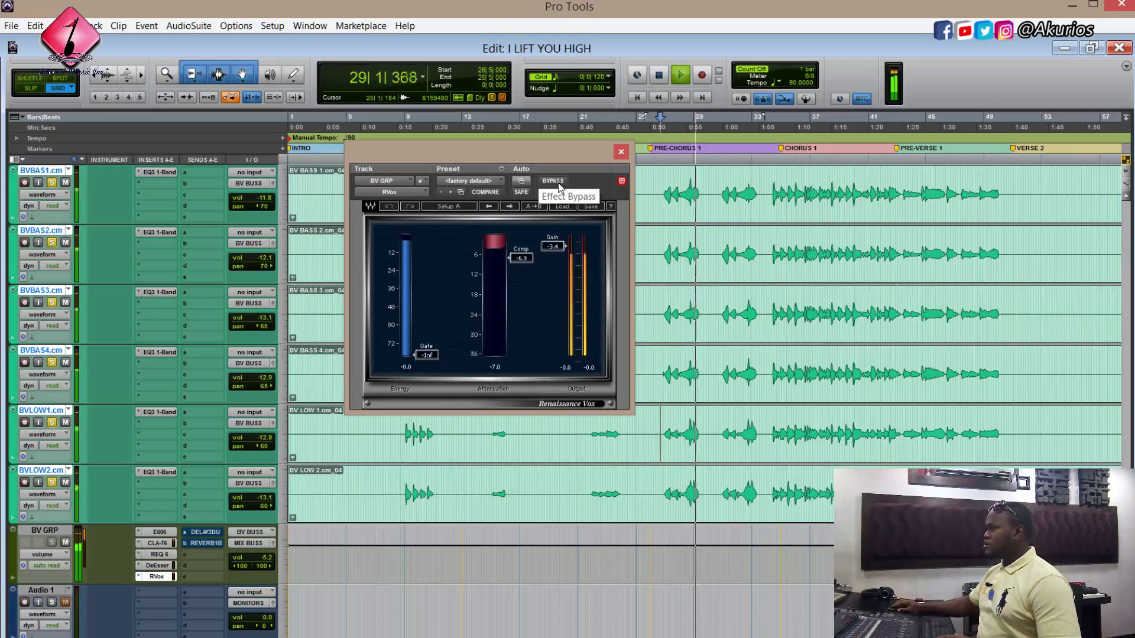
pyautogui.press('space')
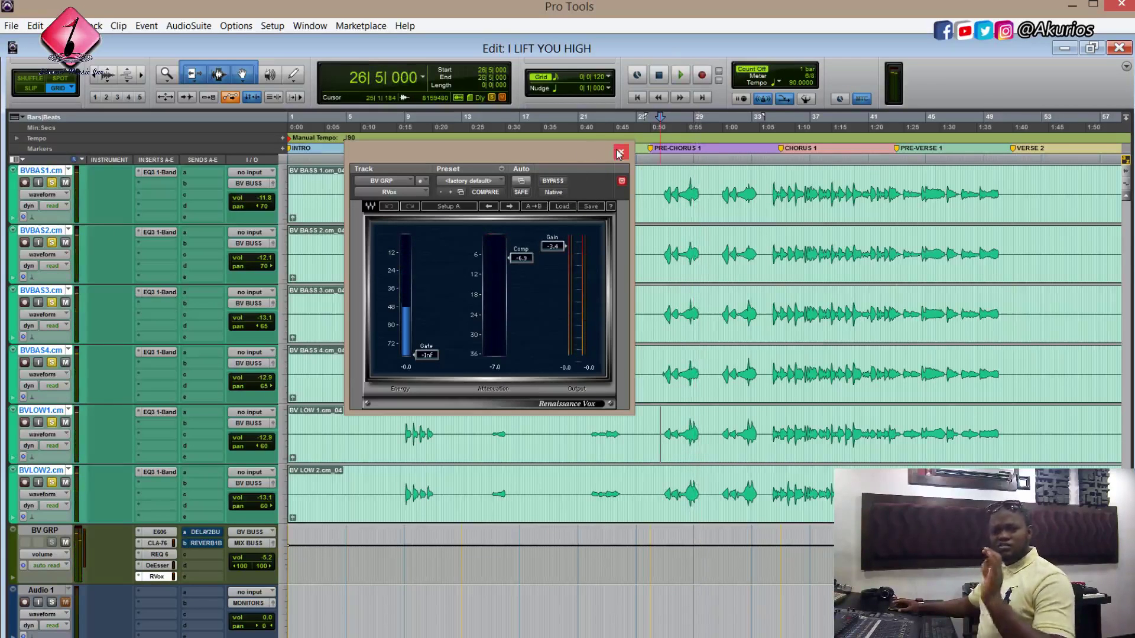
pyautogui.click(619, 153)
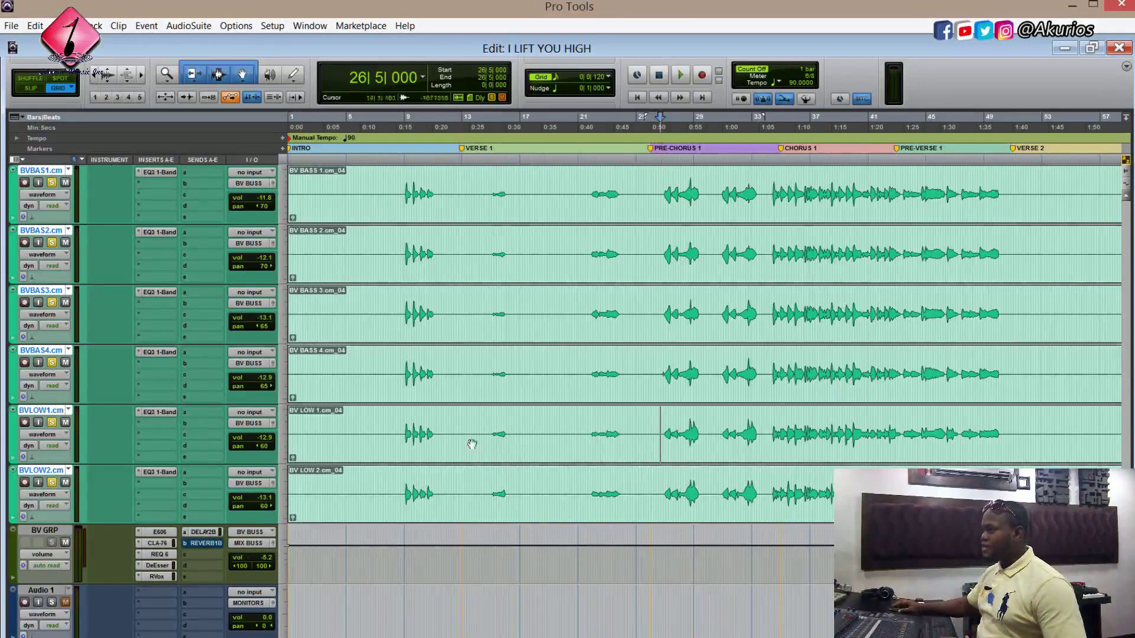
# Review the SuperTap 2-Taps settings on the DELAY 2 track and close the plug-in
pyautogui.scroll(-7, 110, 466)
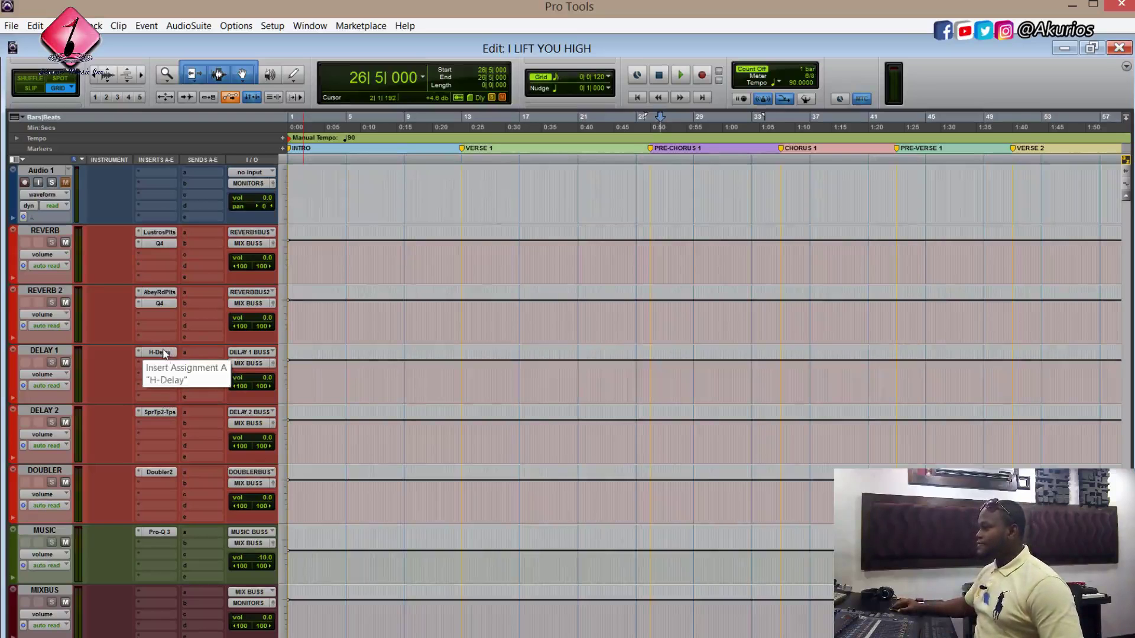
pyautogui.click(157, 413)
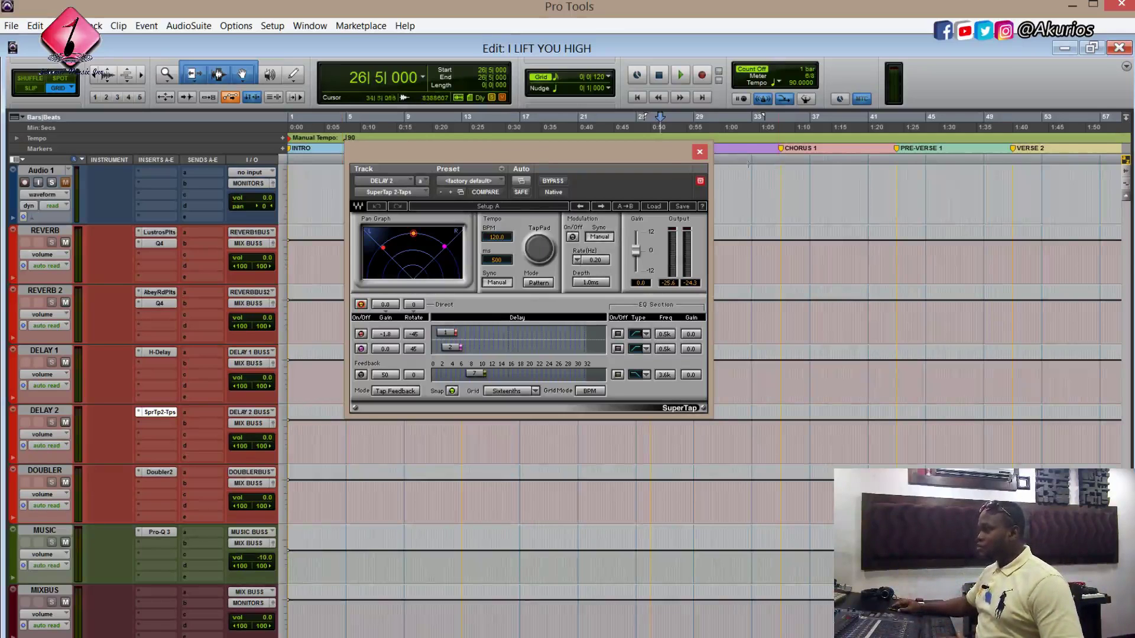
pyautogui.click(698, 151)
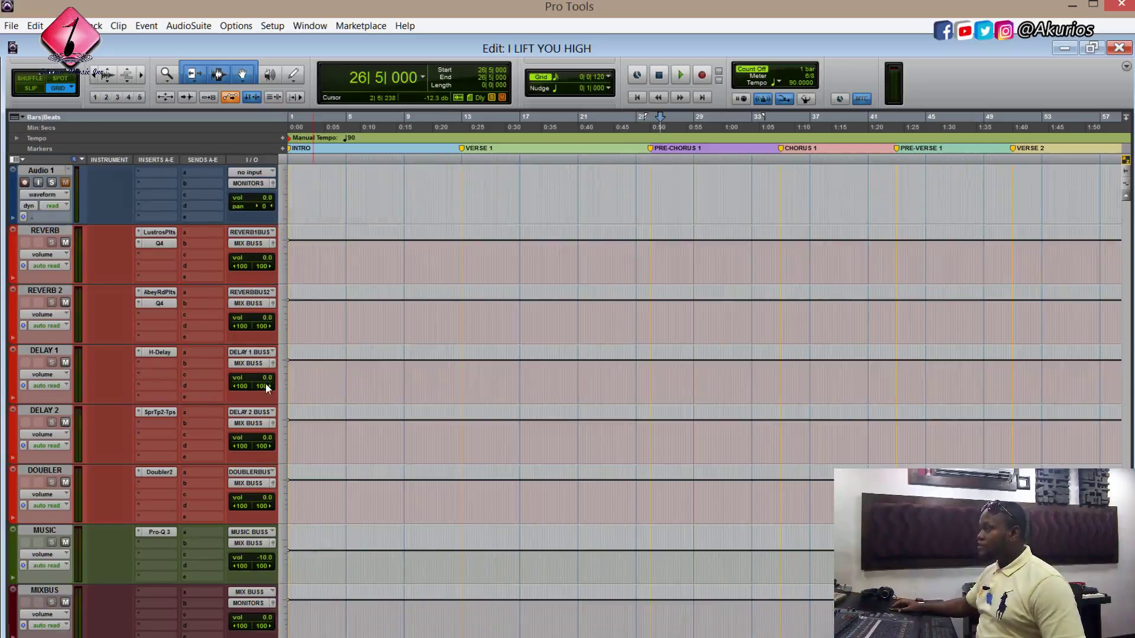
# Play the soloed backing vocals from 26|5|000 to audition the DELAY 2 BUSS send on BV GRP, and stop playback
pyautogui.scroll(5, 267, 388)
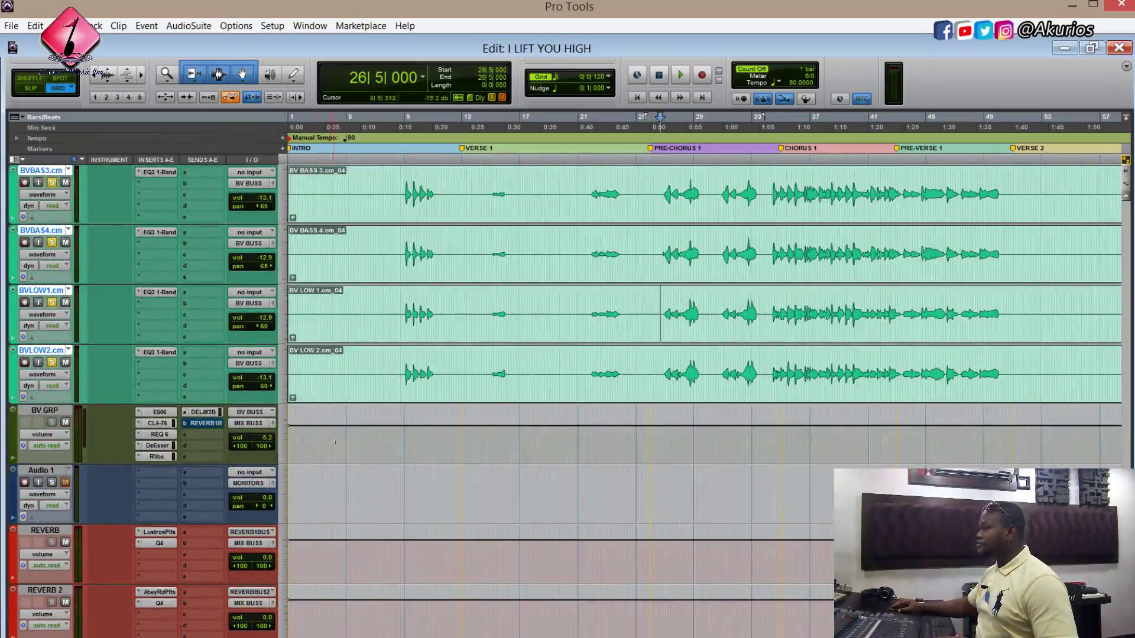
pyautogui.press('space')
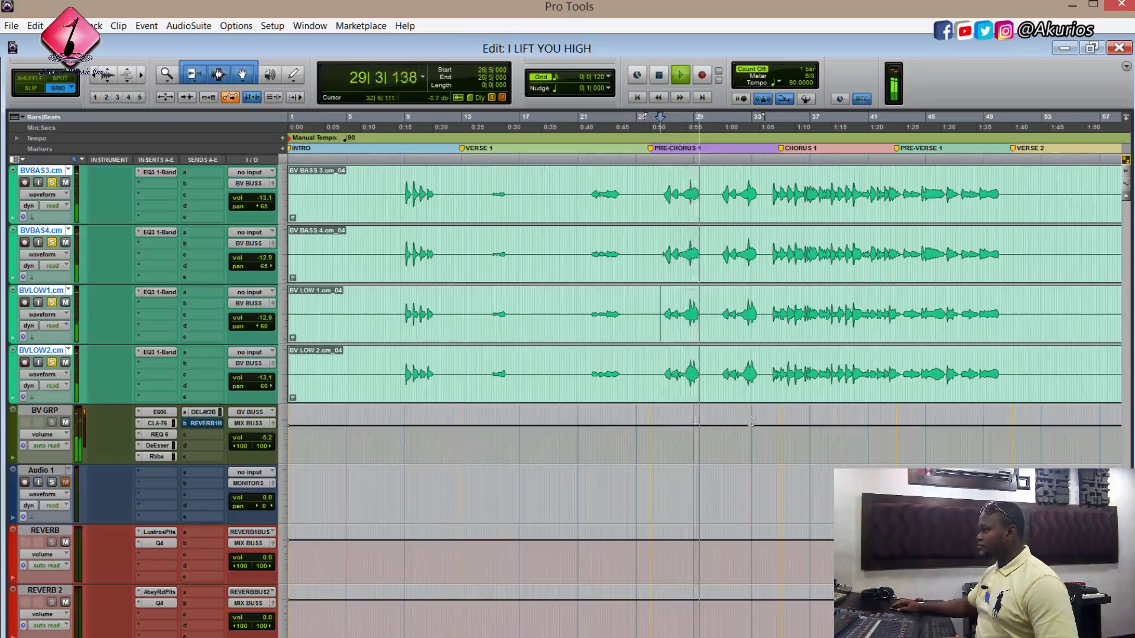
pyautogui.press('space')
# Unsolo the backing vocals, audition the DELAY 2 BUSS send in the full mix from 34|2|240, and stop playback
pyautogui.click(770, 301)
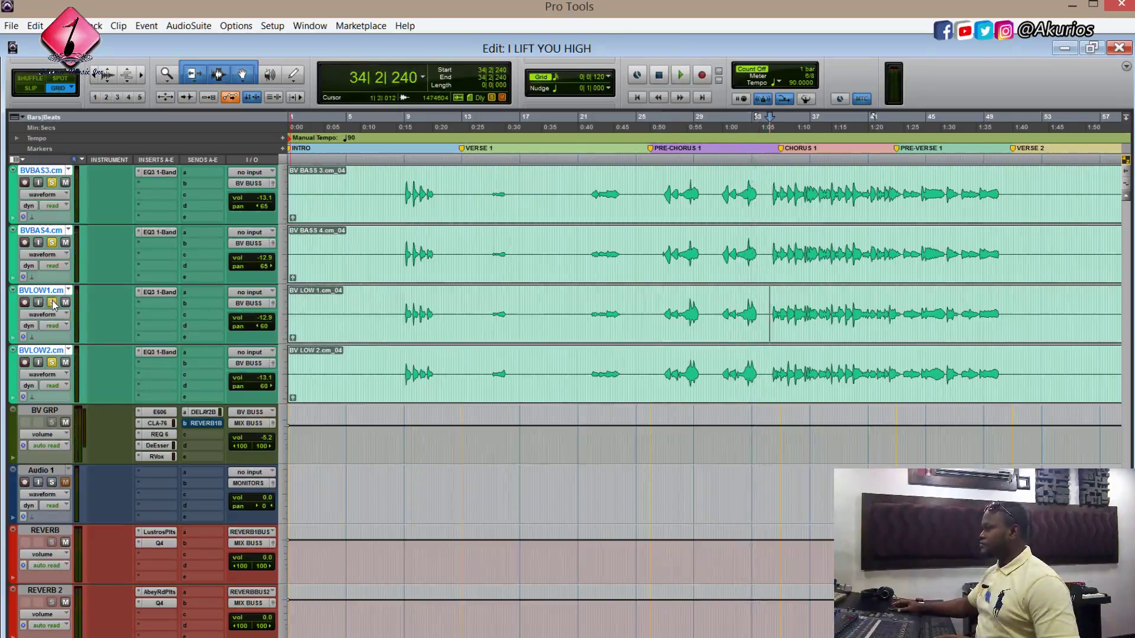
pyautogui.press('space')
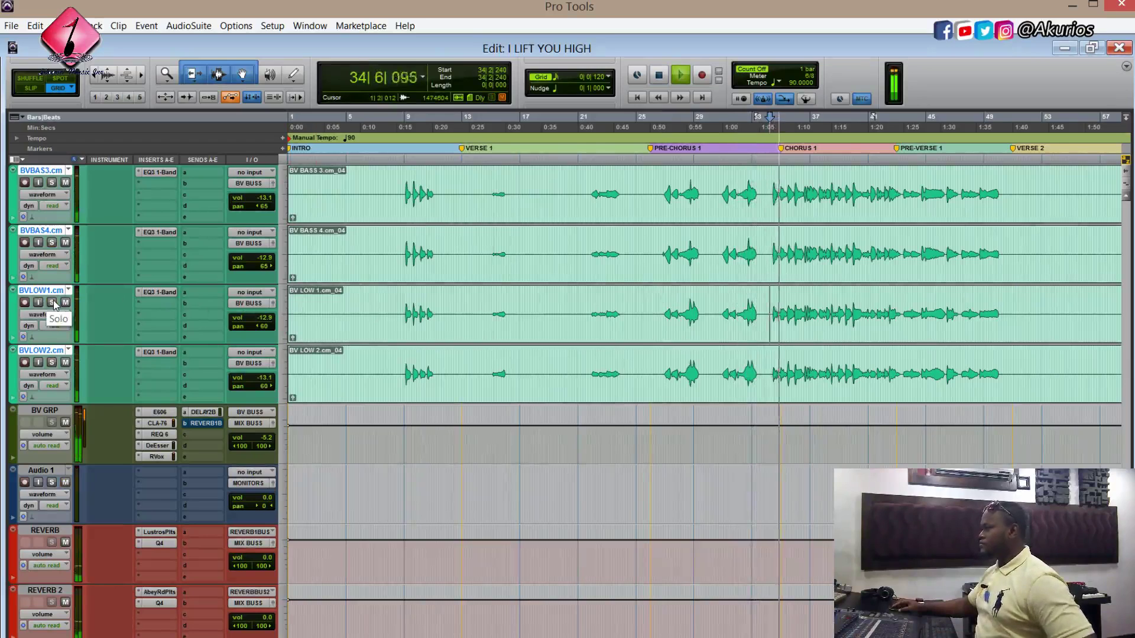
pyautogui.click(201, 416)
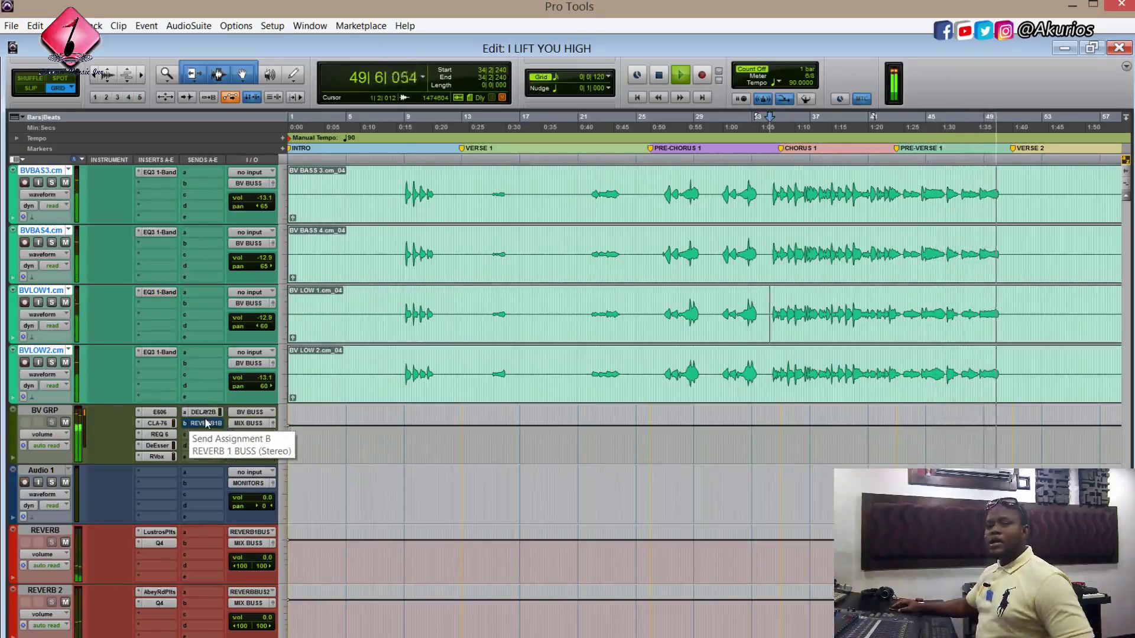
pyautogui.press('space')
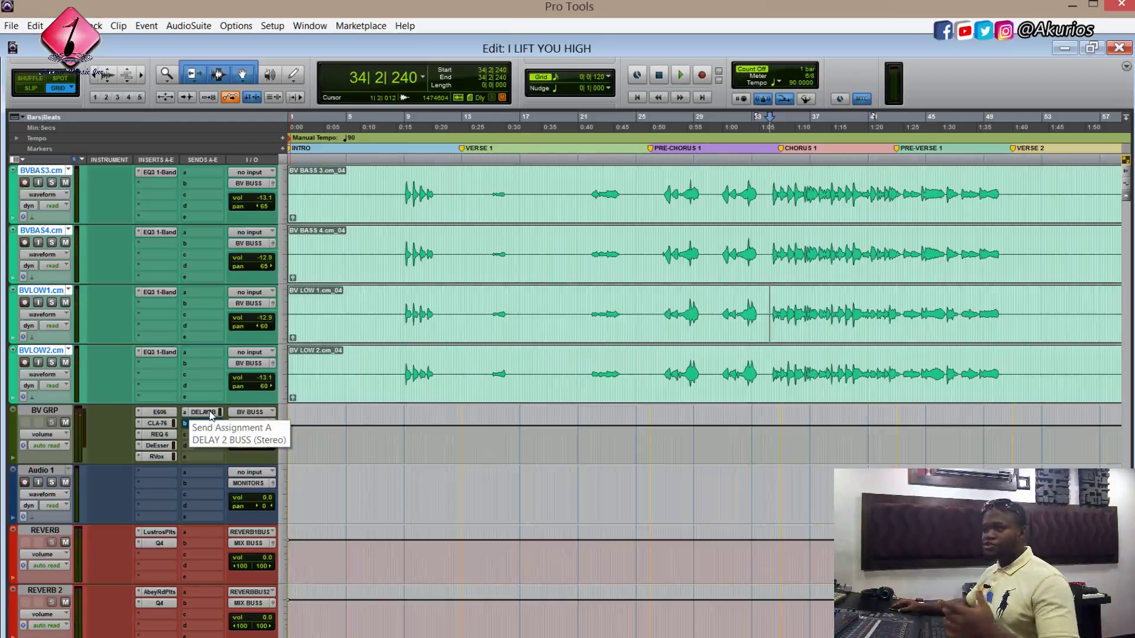
# Check the DELAY 2 BUSS send level on BV GRP and activate its REVERB 1 BUSS send
pyautogui.click(204, 413)
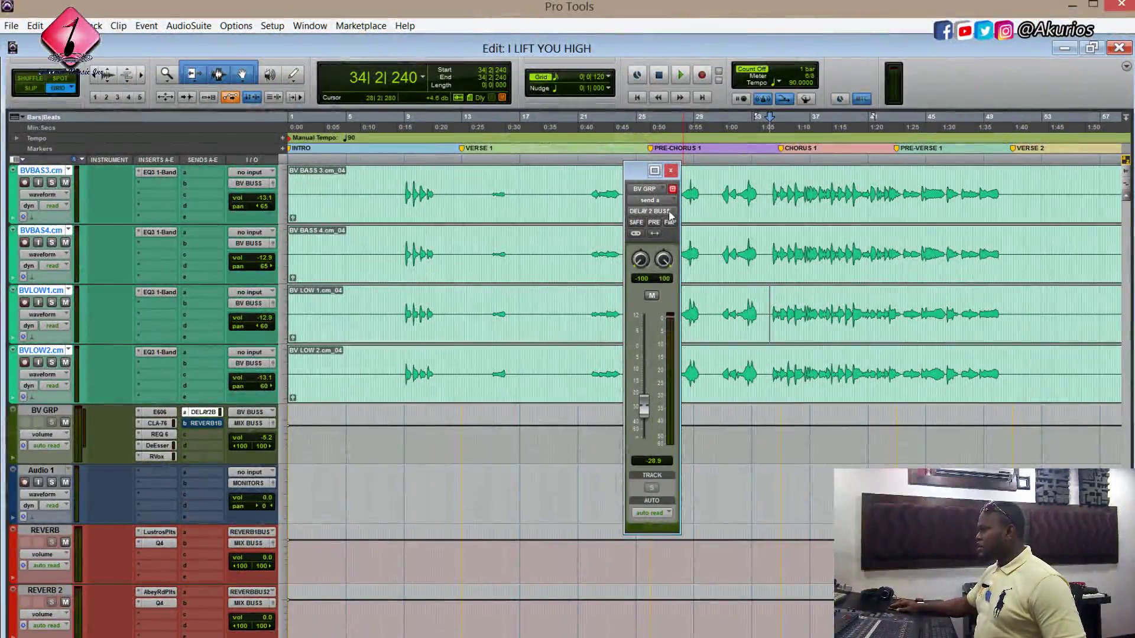
pyautogui.click(670, 172)
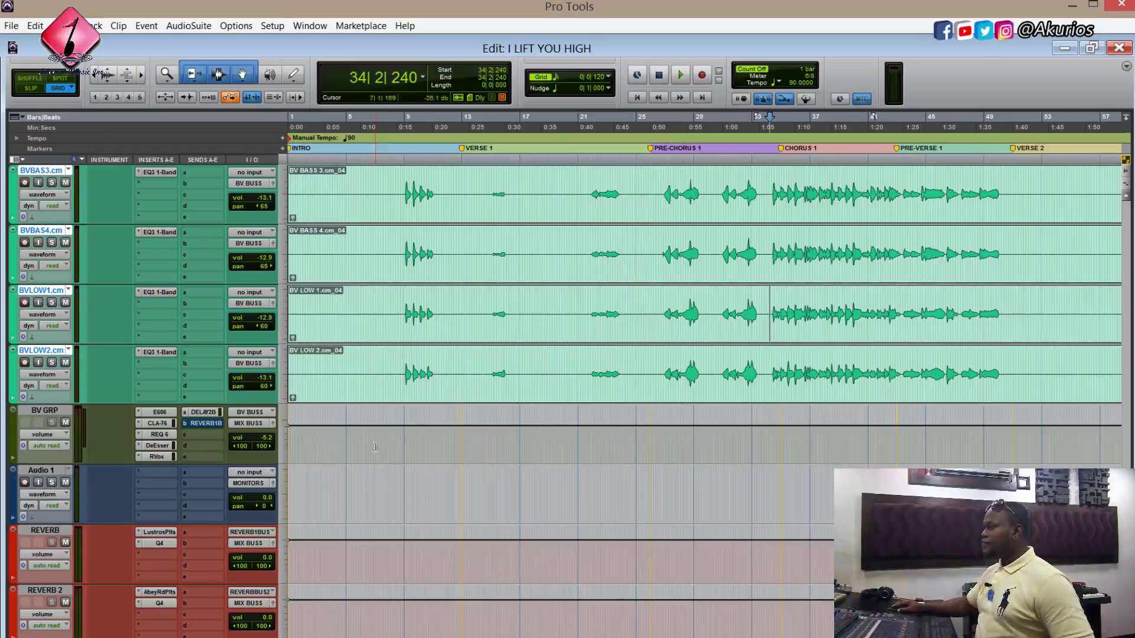
pyautogui.click(205, 423)
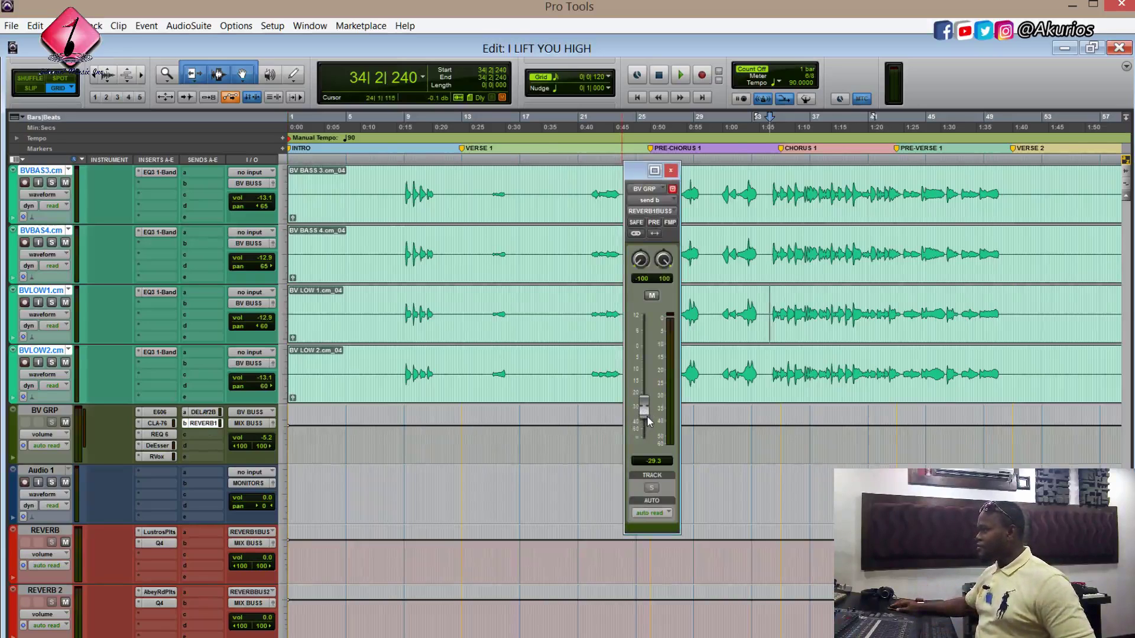
pyautogui.click(670, 170)
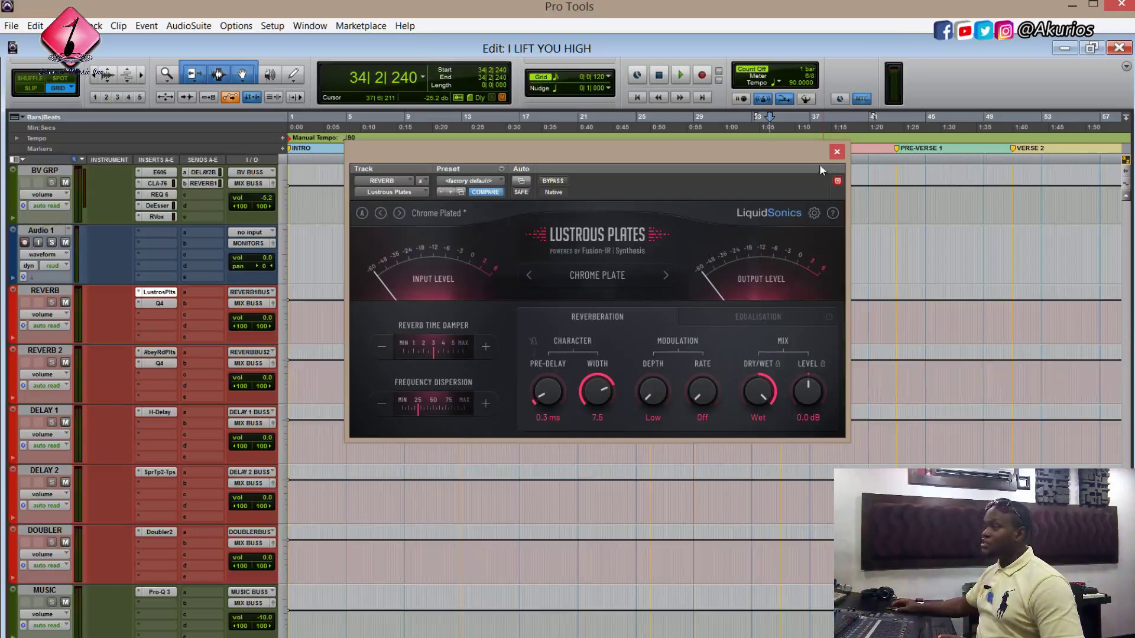
# Review Lustrous Plates on the REVERB track and recheck the REVERB 1 BUSS send level on BV GRP
pyautogui.click(836, 153)
pyautogui.scroll(3, 201, 335)
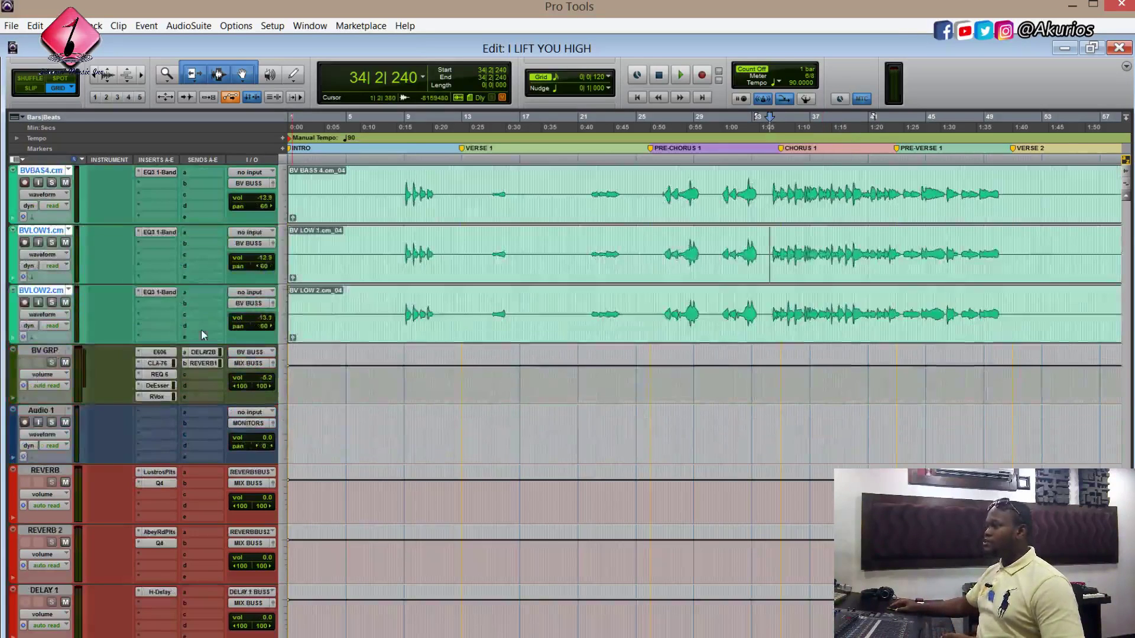
pyautogui.click(200, 367)
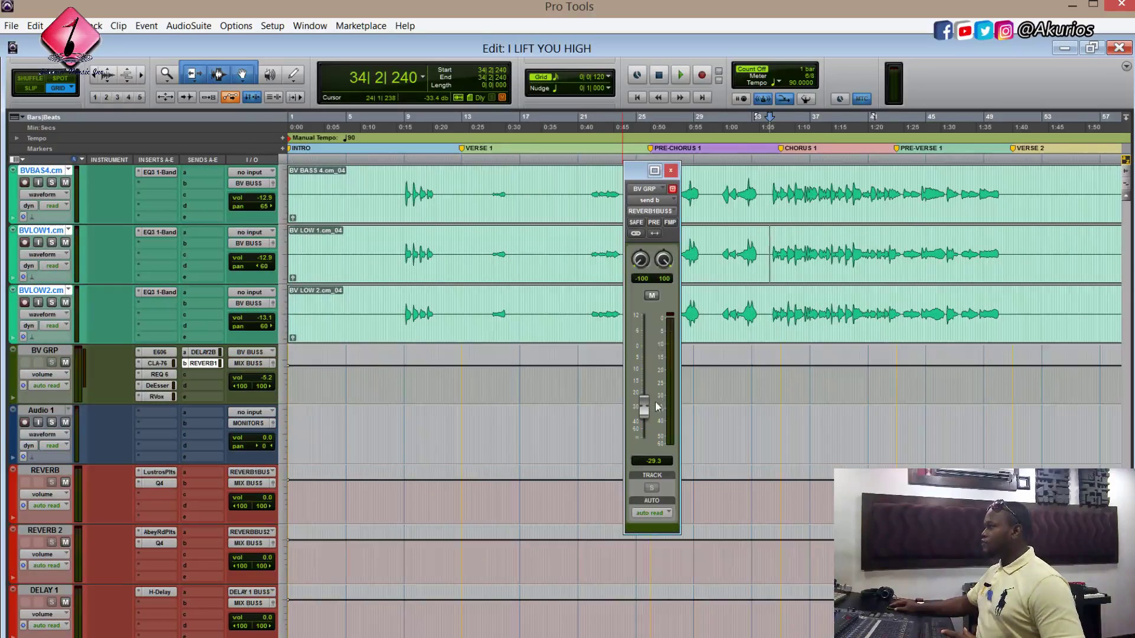
pyautogui.click(671, 171)
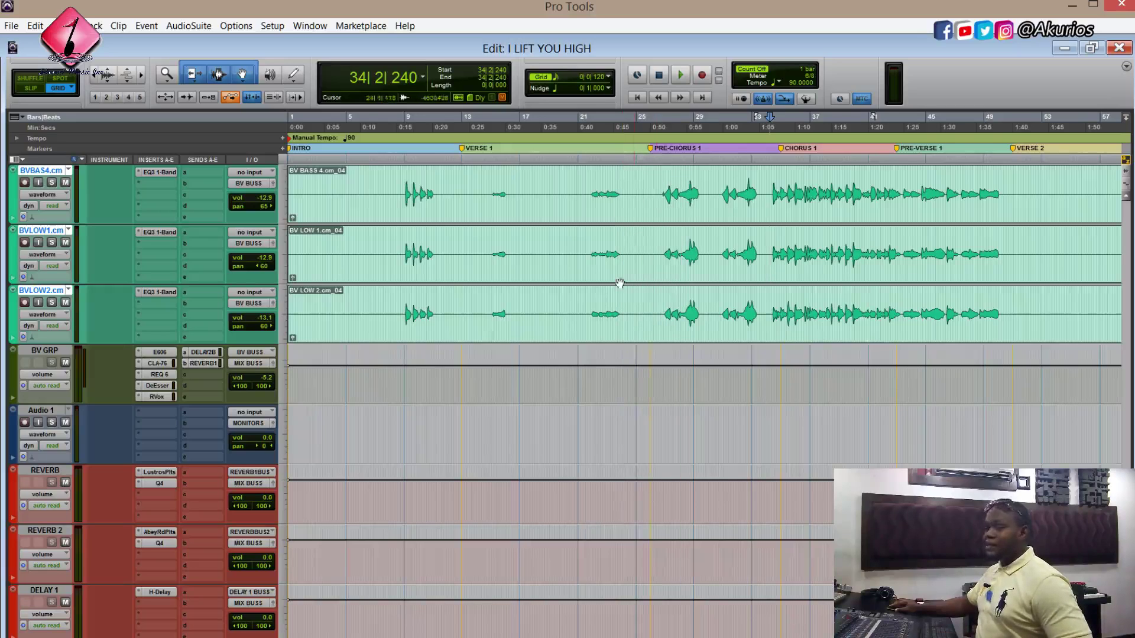
# Play from 34|2|240 with the delay and reverb sends active, first with the backing vocals soloed and again in the full mix
pyautogui.click(50, 243)
pyautogui.press('space')
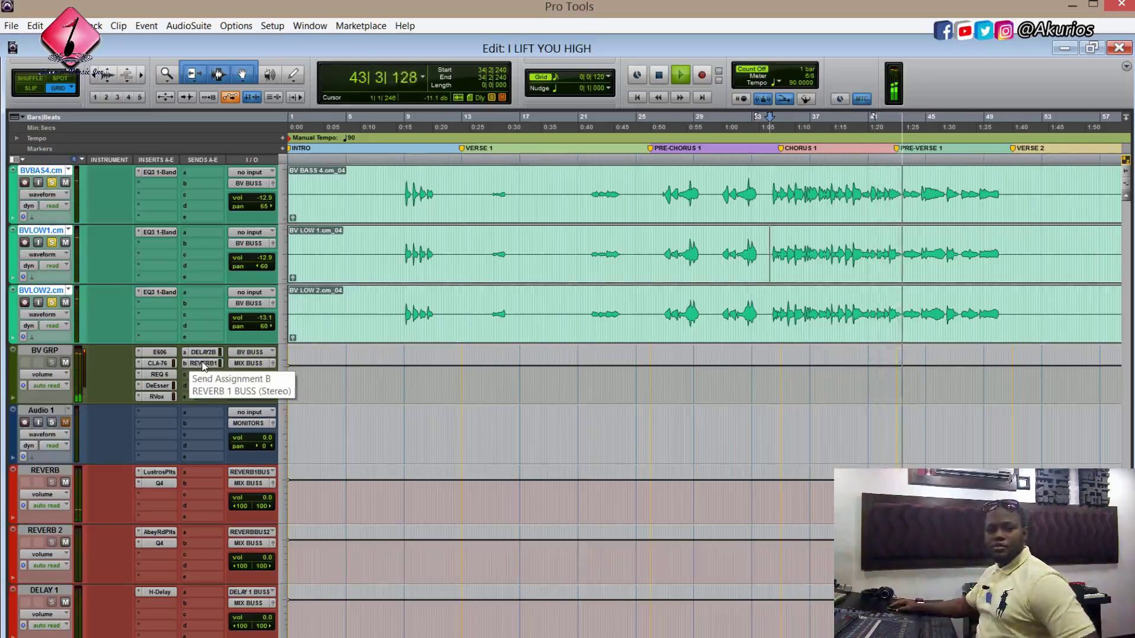
pyautogui.press('space')
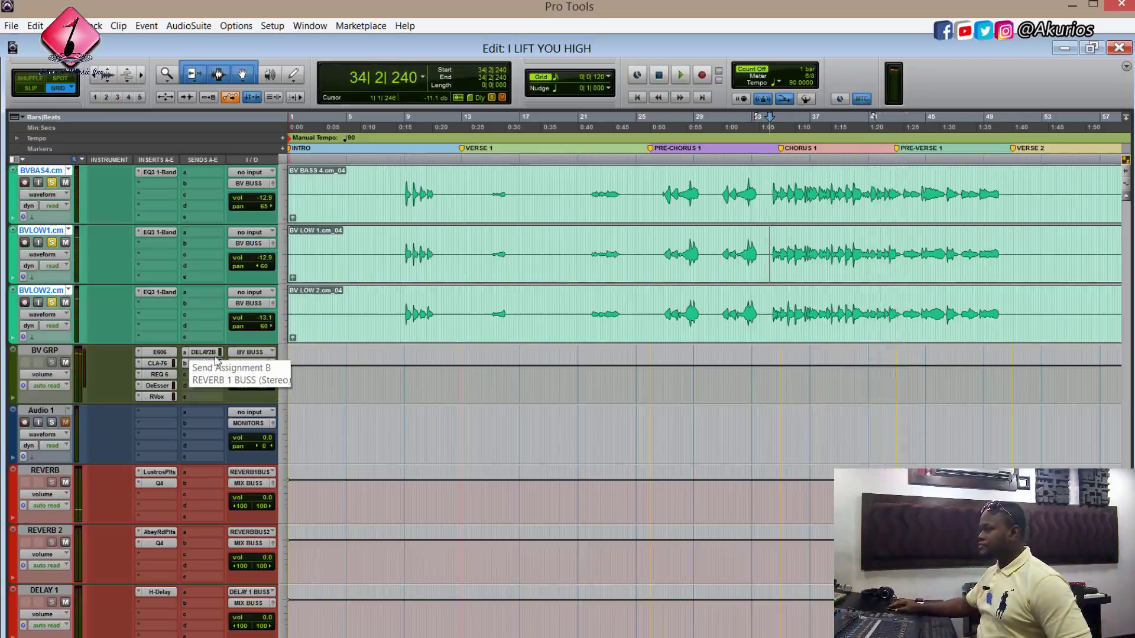
pyautogui.click(53, 303)
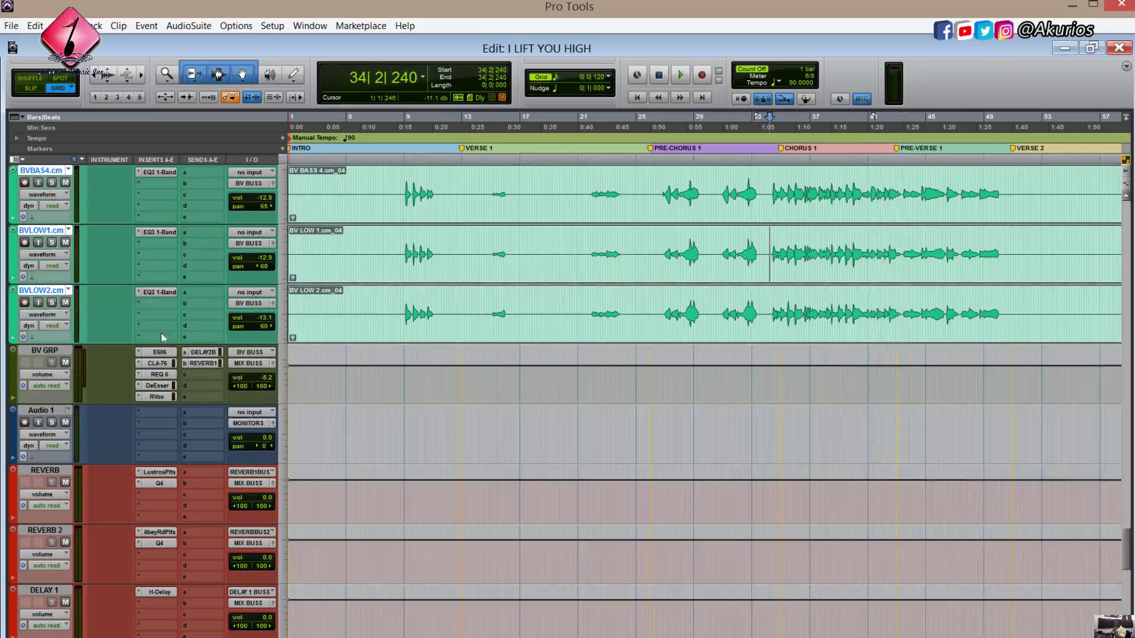
pyautogui.press('space')
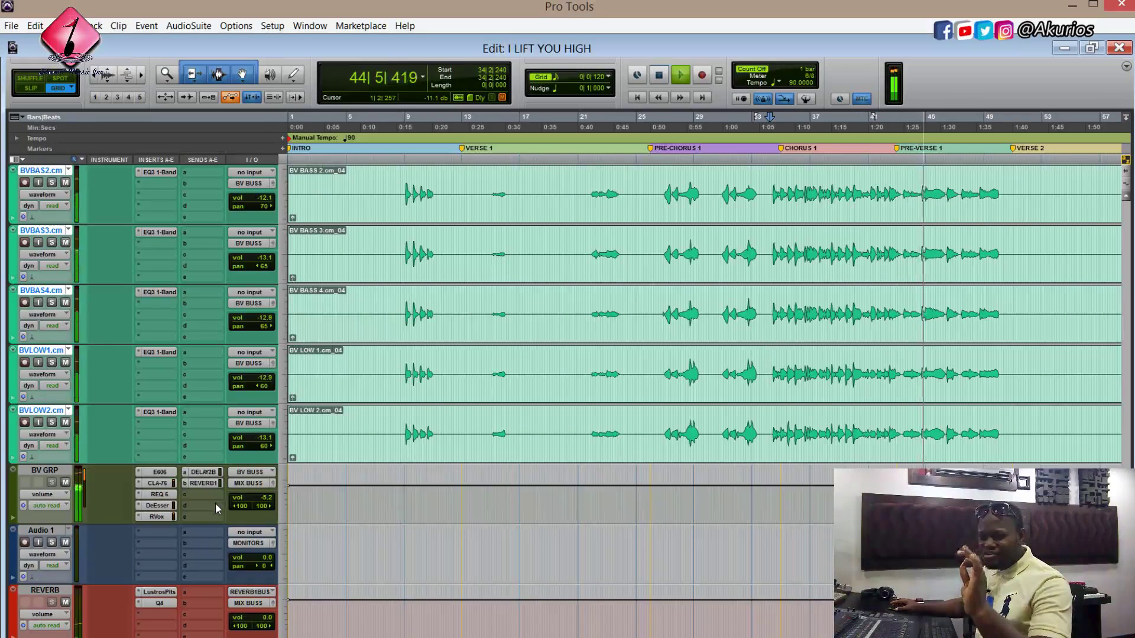
# Play the Refrain from 90|3|120, solo the backing vocals briefly, and return to the full mix
pyautogui.press('space')
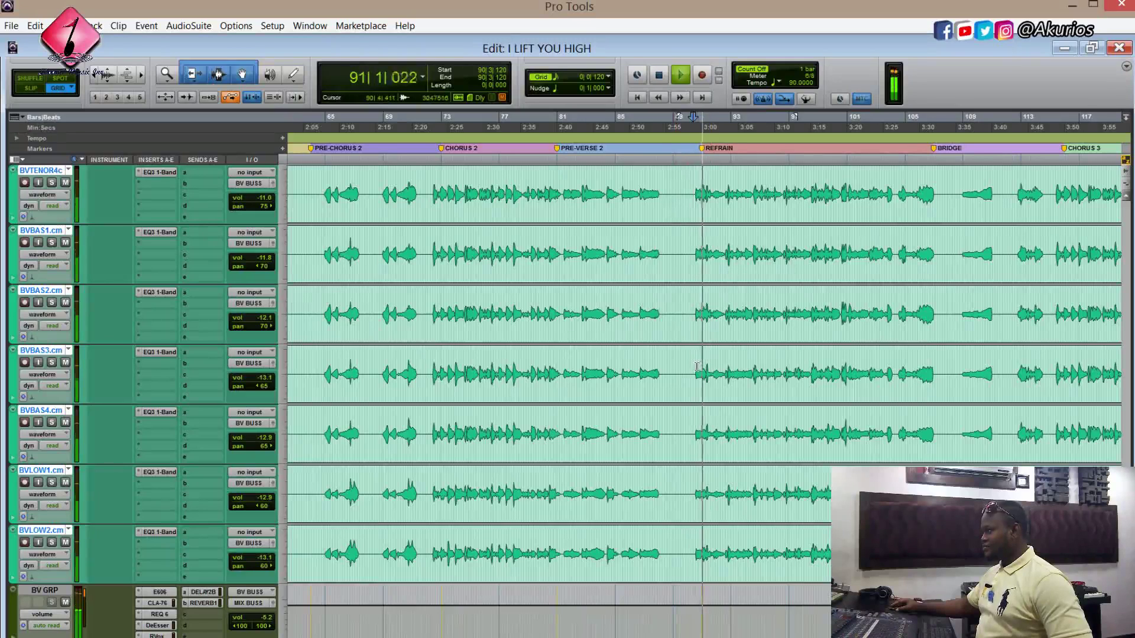
pyautogui.click(52, 303)
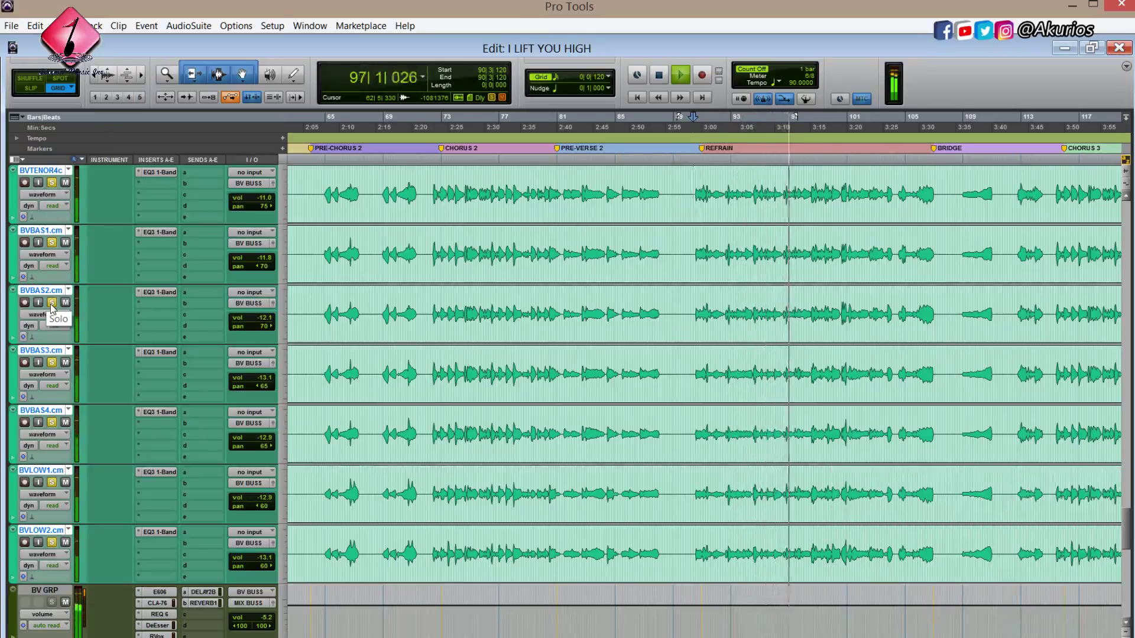
pyautogui.click(51, 302)
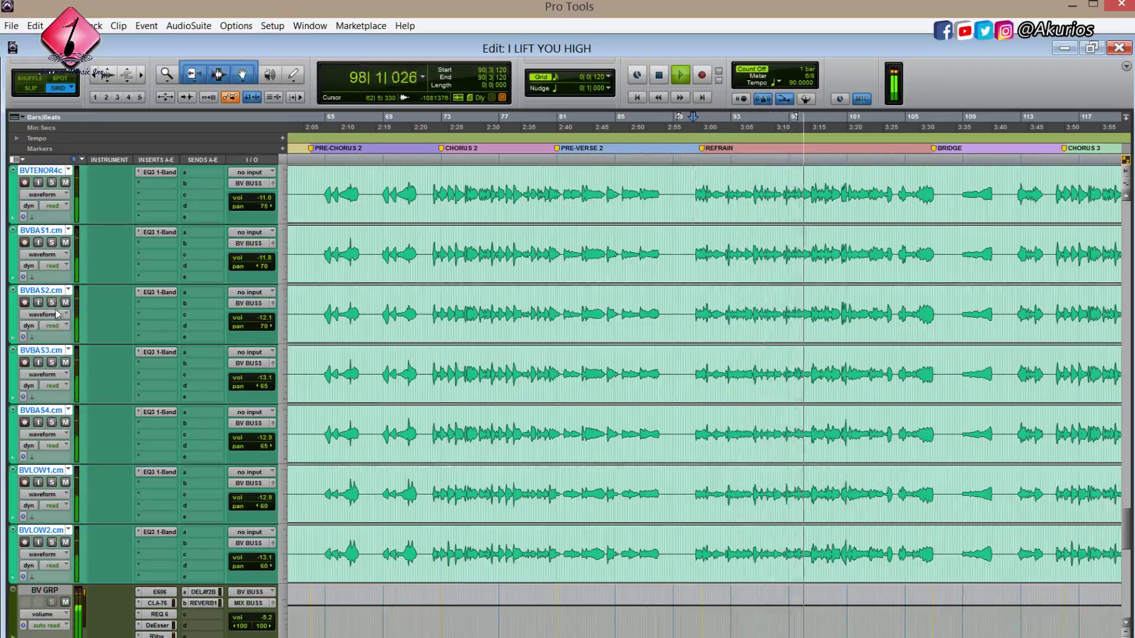